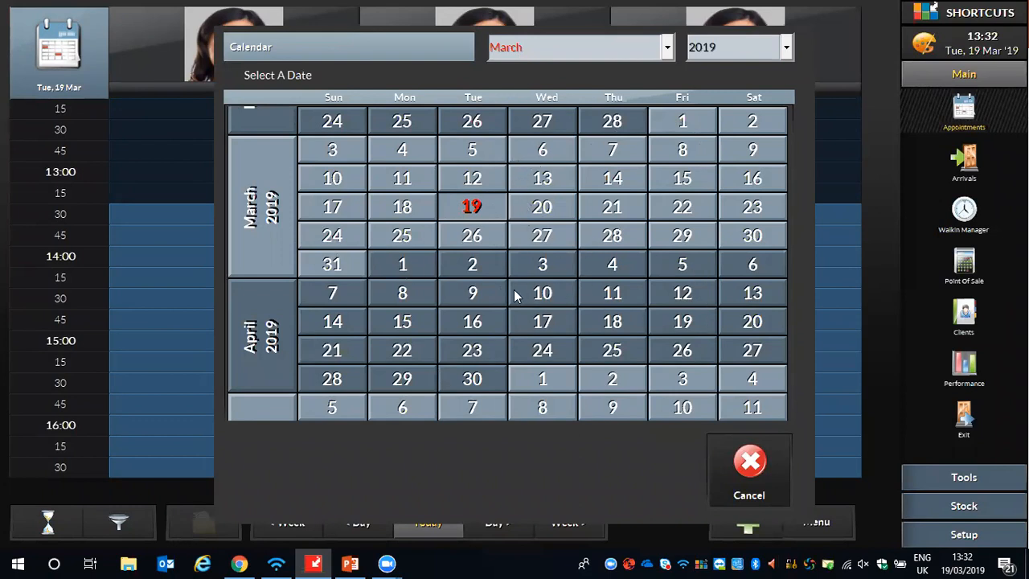
- Check the month choices in the calendar date picker, close it, and show today's appointments
left_click(650, 50)
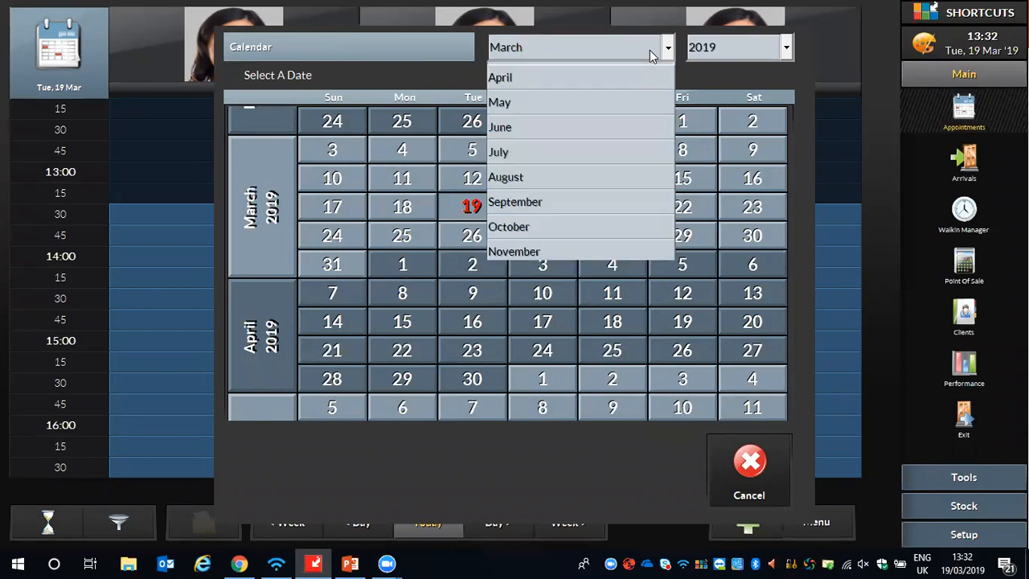
left_click(702, 77)
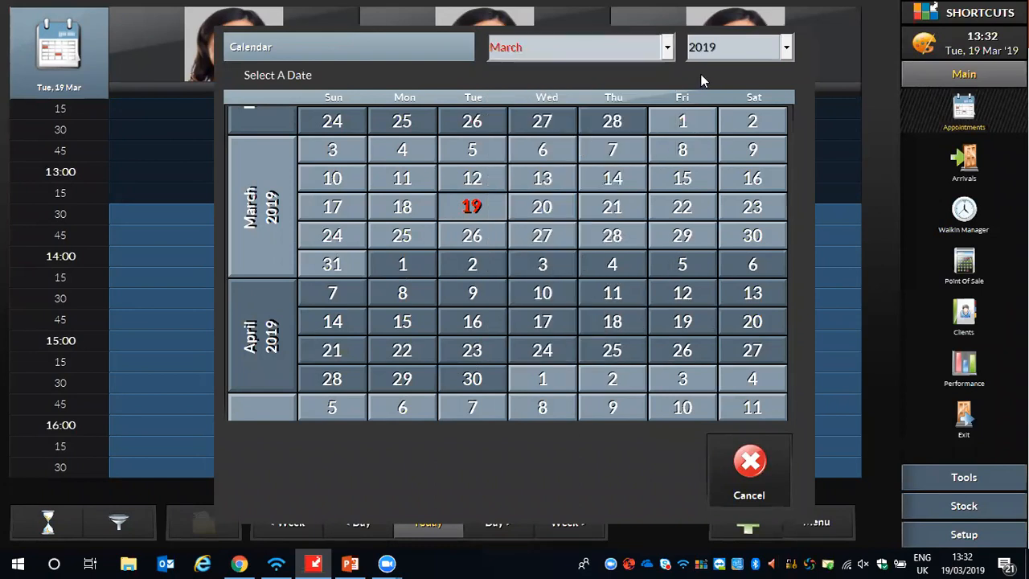
left_click(752, 463)
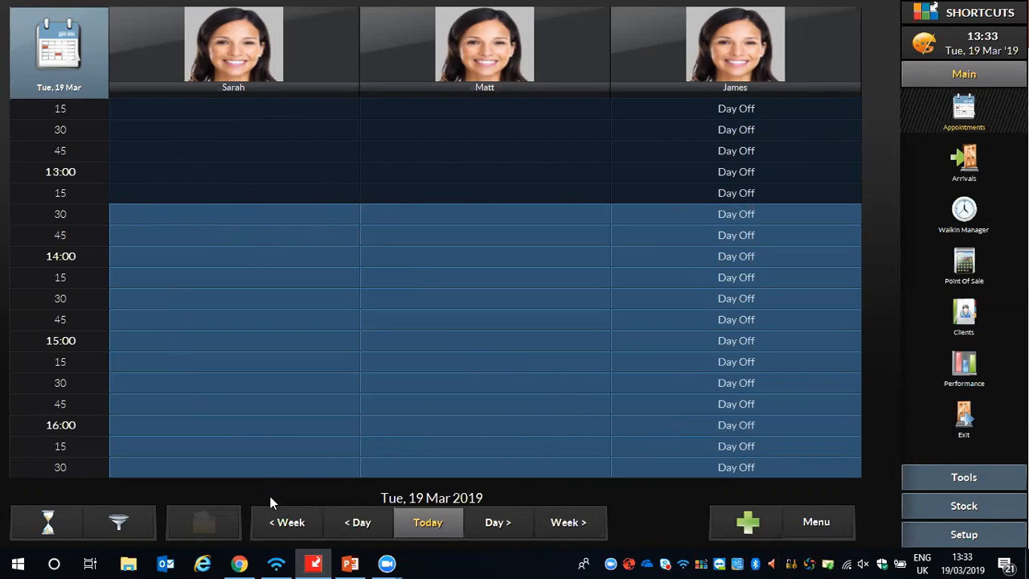
left_click(430, 522)
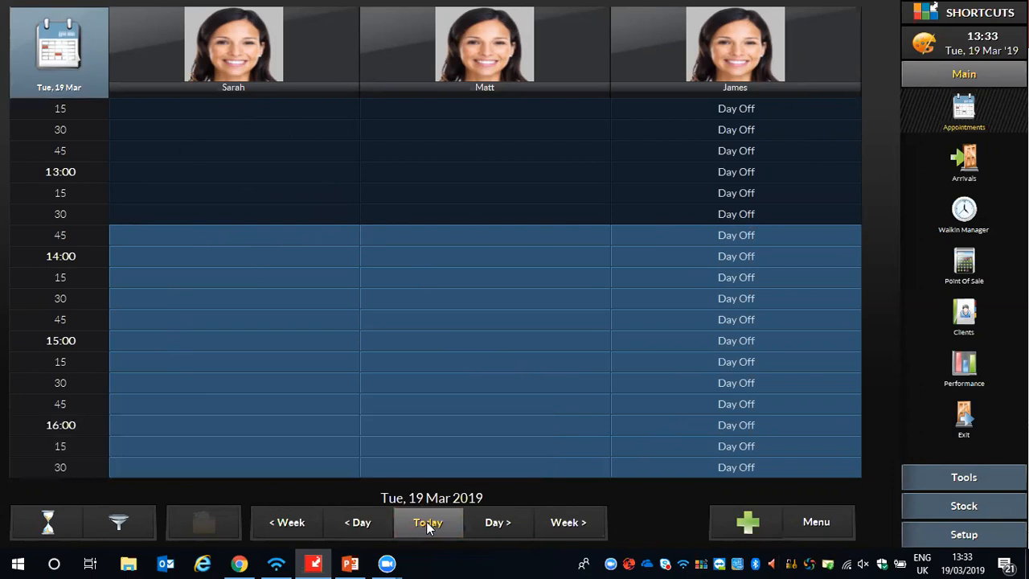
- Browse the appointment book forward one day at a time to Tue, 26 Mar 2019, and return to today
left_click(500, 525)
left_click(504, 523)
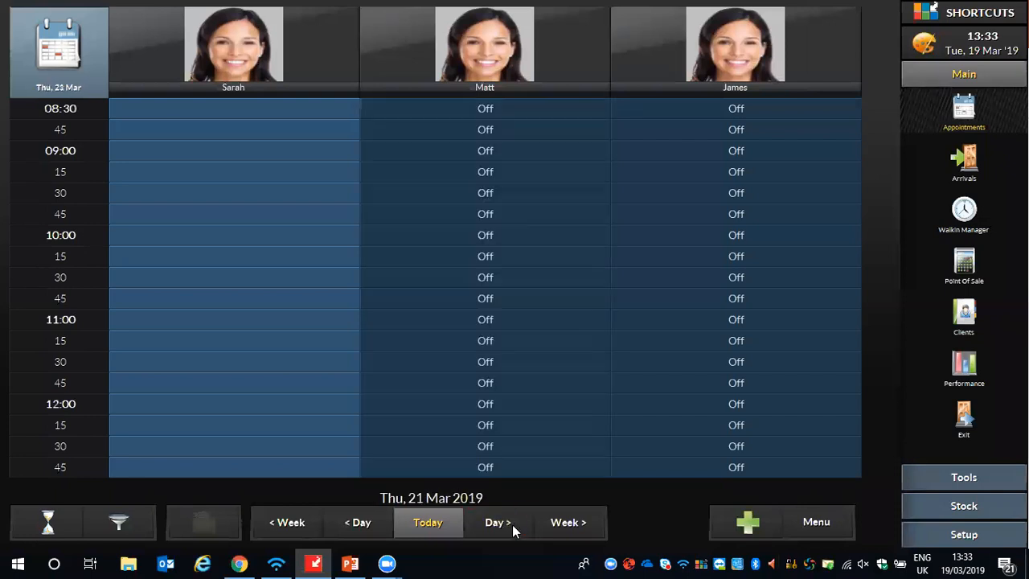
left_click(499, 523)
left_click(498, 524)
left_click(501, 523)
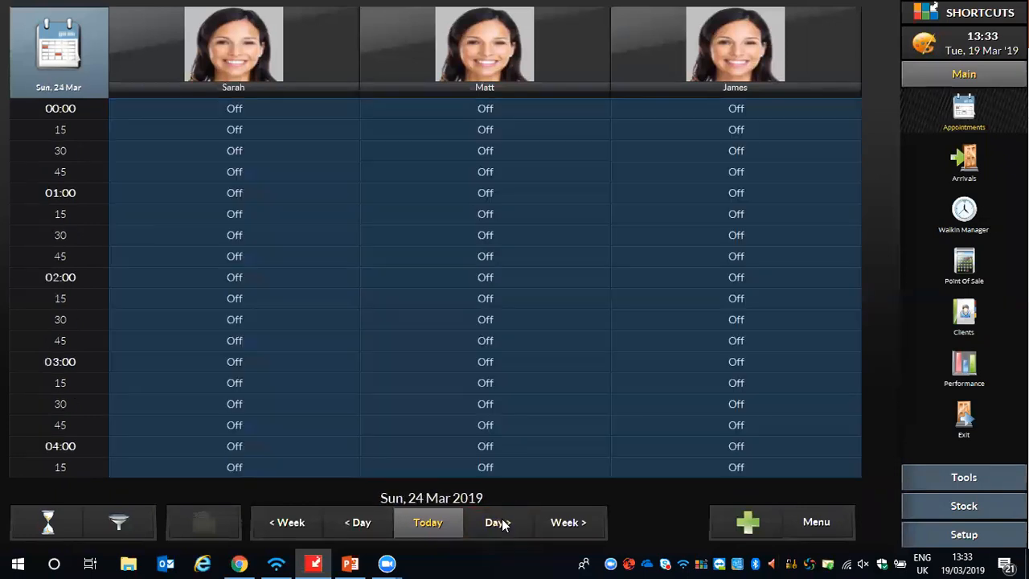
left_click(499, 523)
left_click(498, 523)
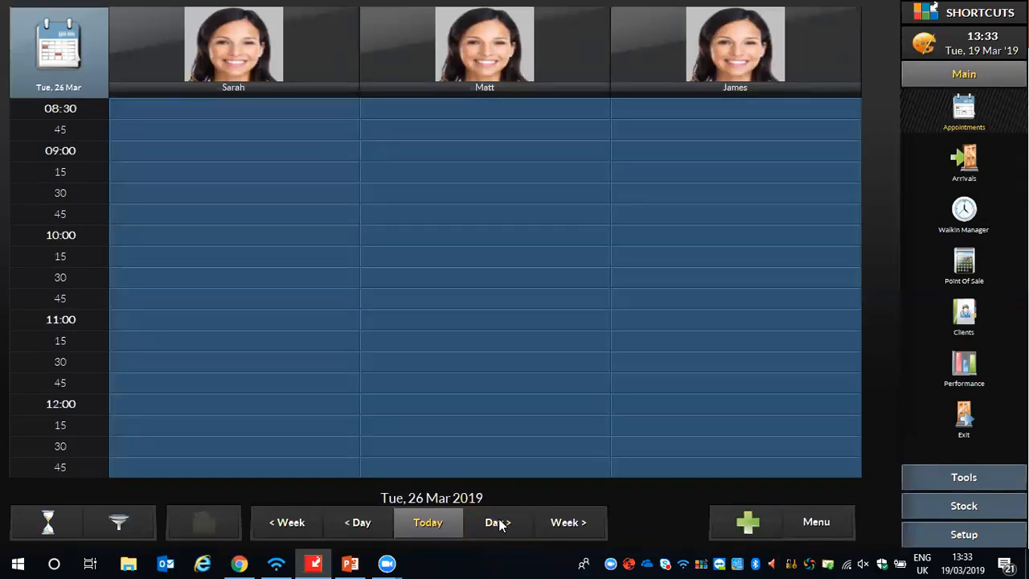
left_click(430, 520)
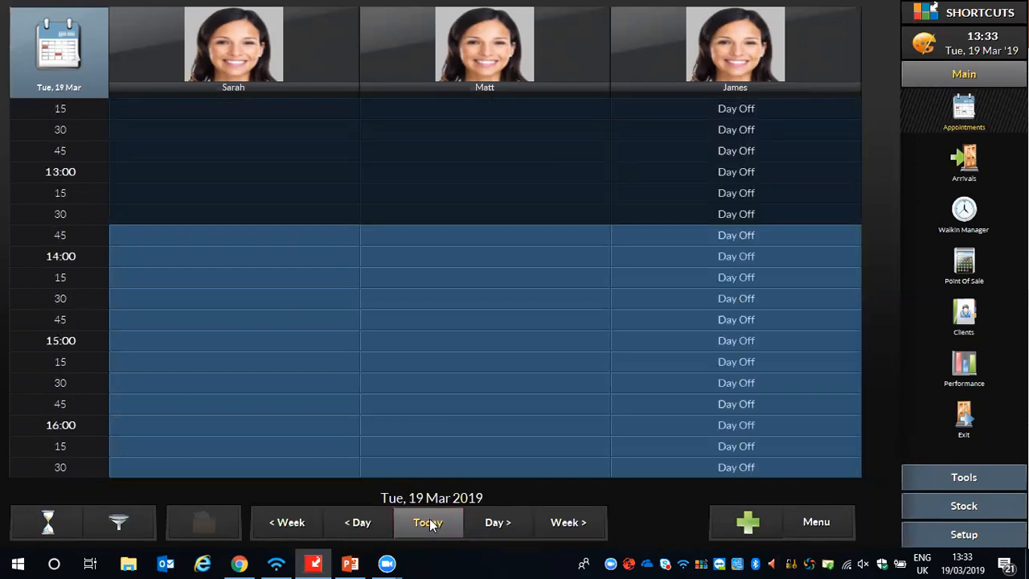
- Browse the appointment book backward through five previous days, one day at a time, and return to today
left_click(357, 523)
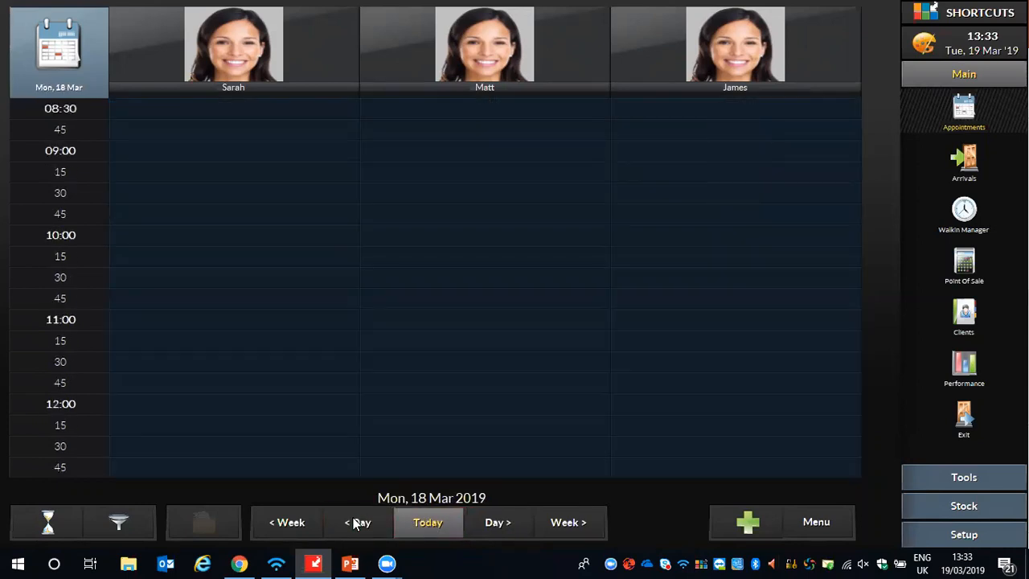
left_click(357, 522)
left_click(356, 523)
left_click(356, 522)
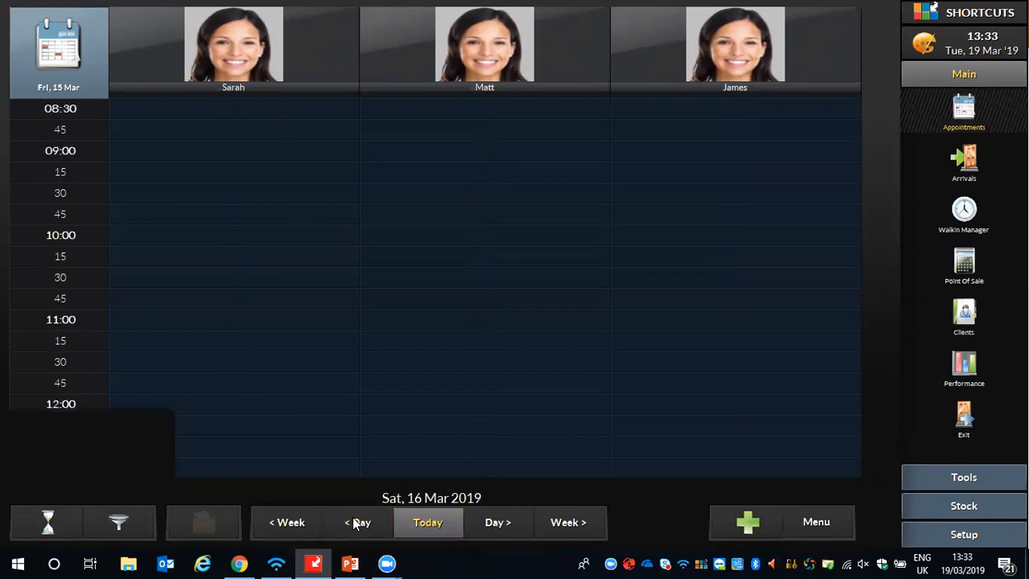
left_click(356, 522)
left_click(426, 521)
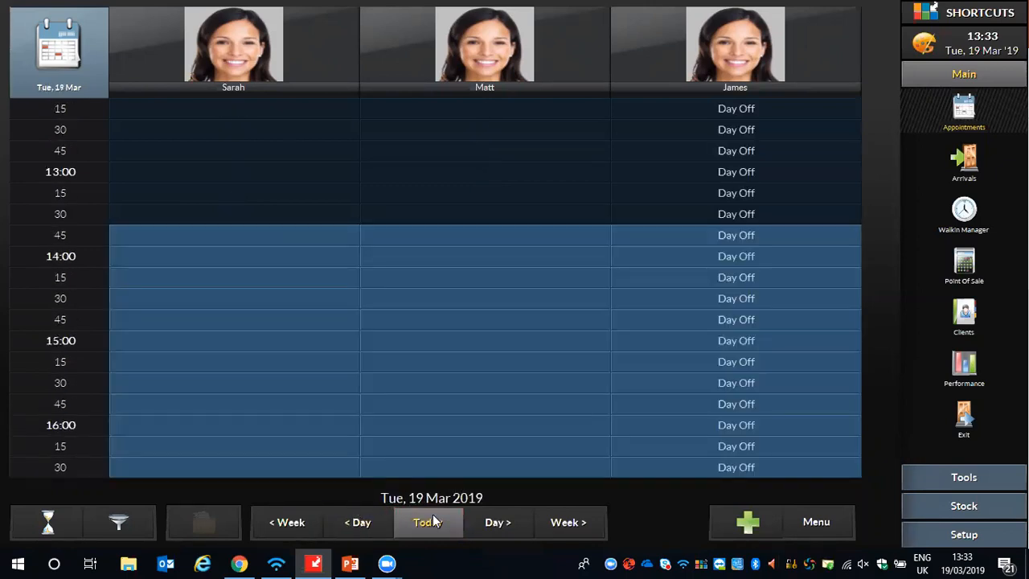
- Browse the appointment book forward one week at a time to Tue, 9 Apr 2019, and return to today
left_click(568, 524)
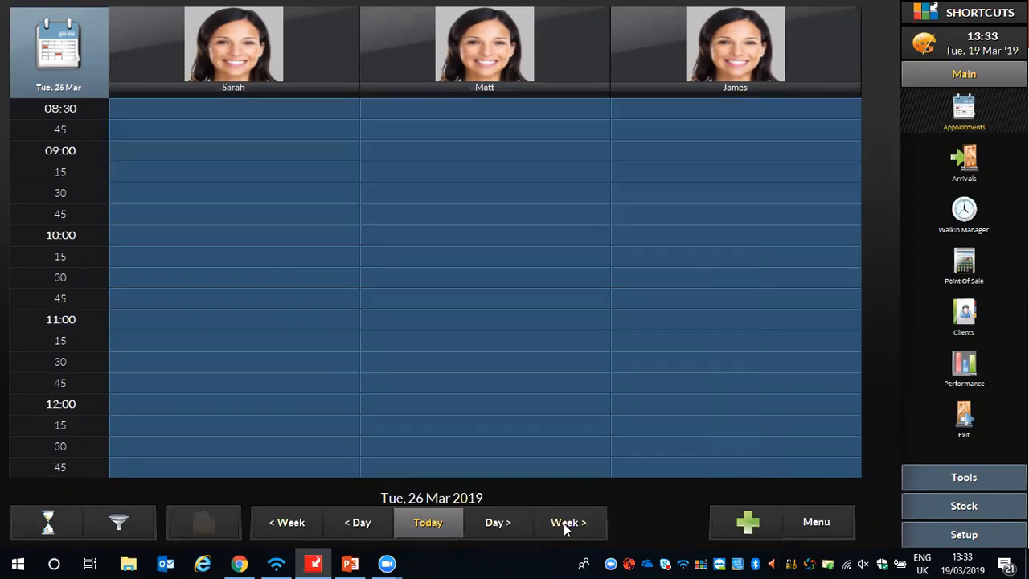
left_click(568, 523)
left_click(575, 527)
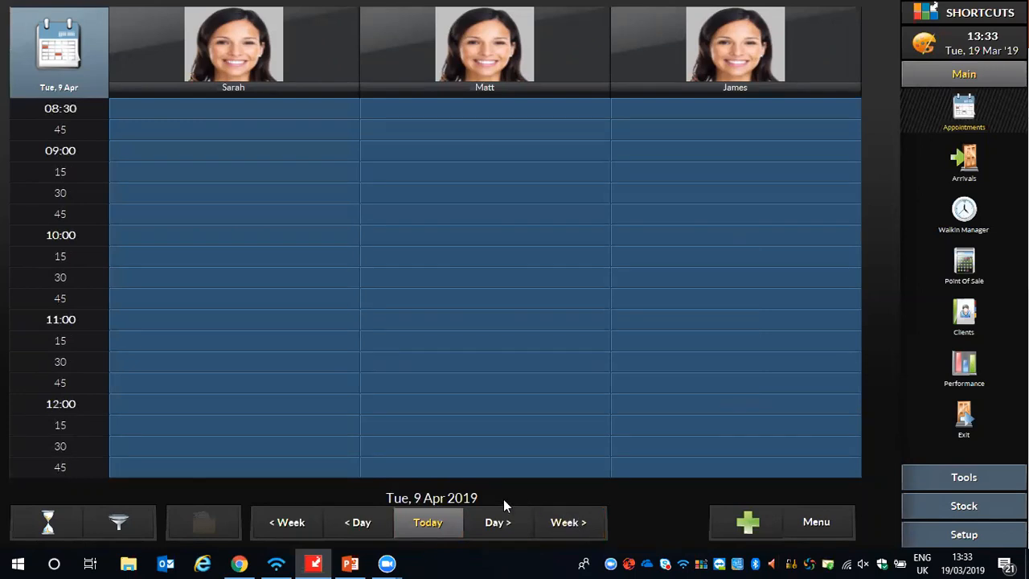
left_click(442, 522)
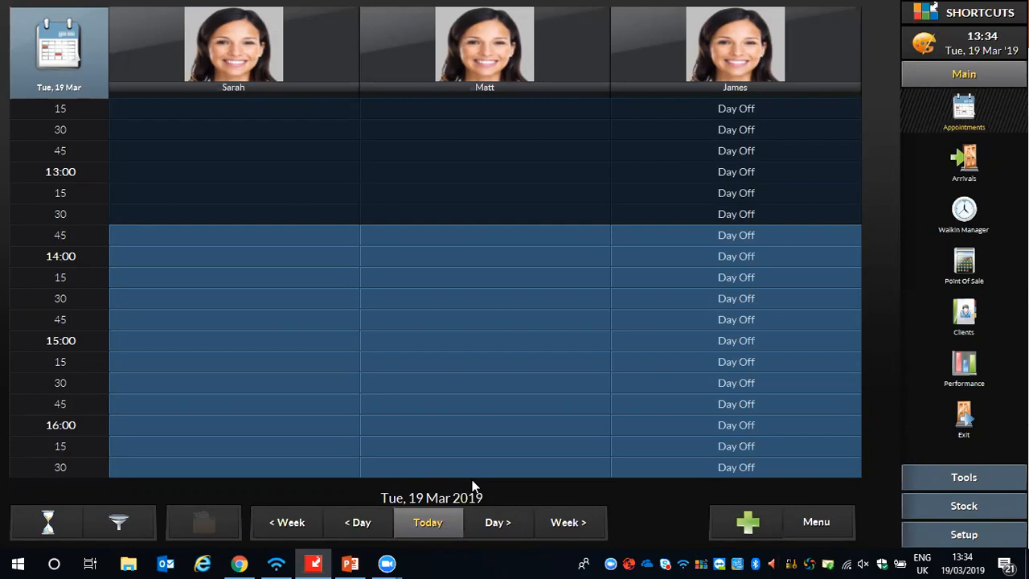
- Jump the appointment book six weeks ahead to Tue, 30 Apr 2019 in one move, and return to today
left_click(571, 524)
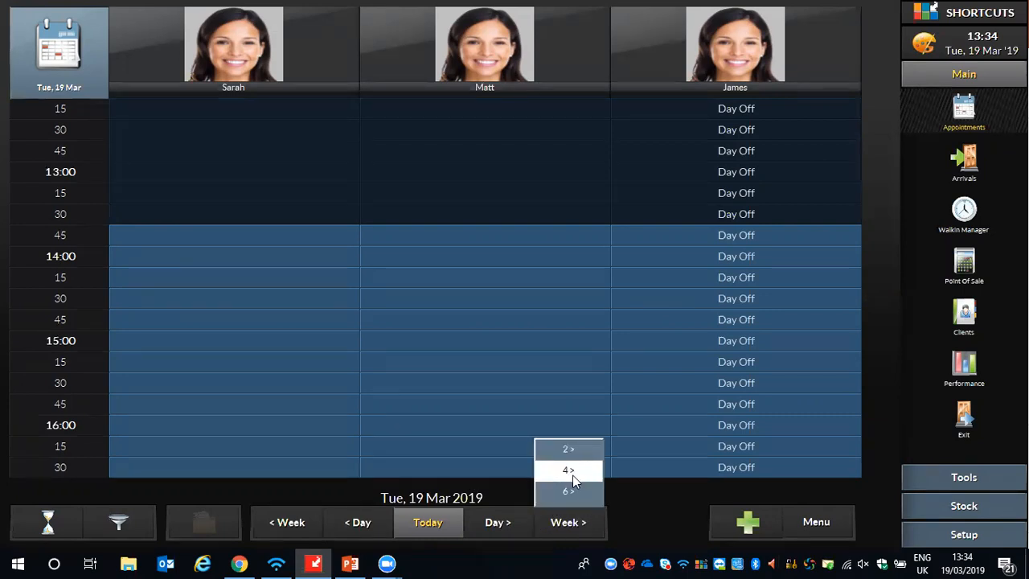
left_click(573, 490)
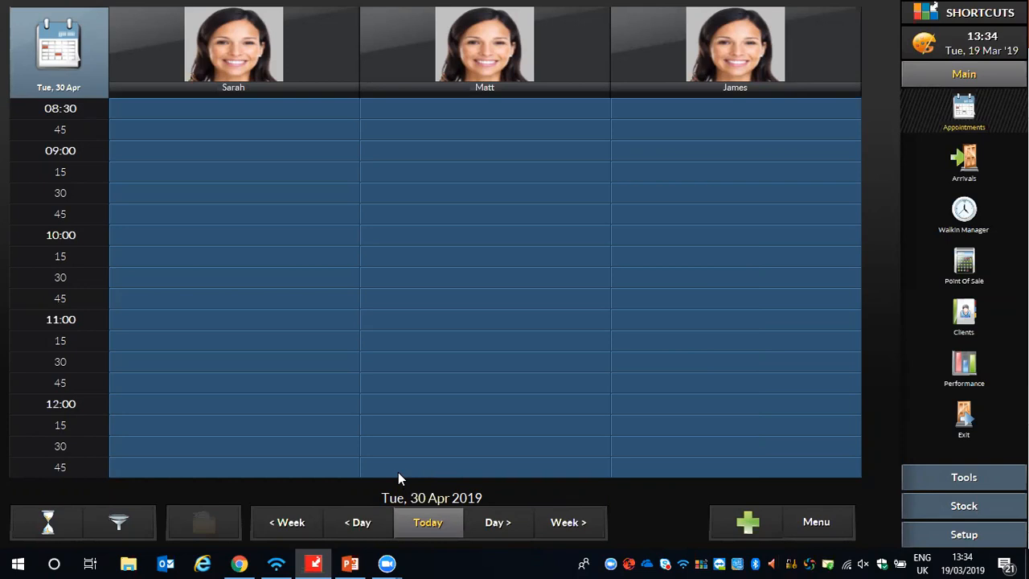
left_click(430, 522)
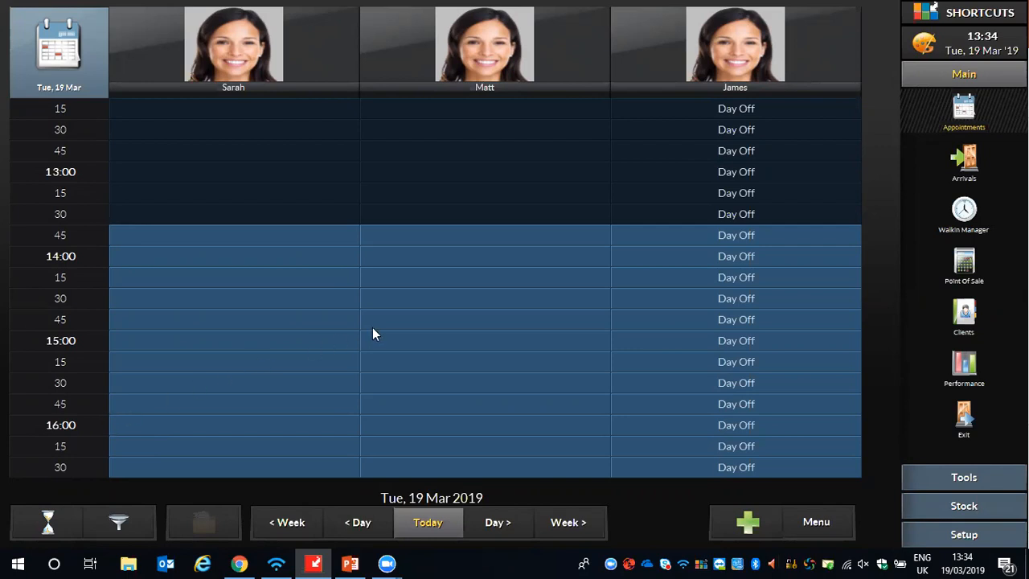
- Set the appointment book's view mode to All Day
left_click(813, 522)
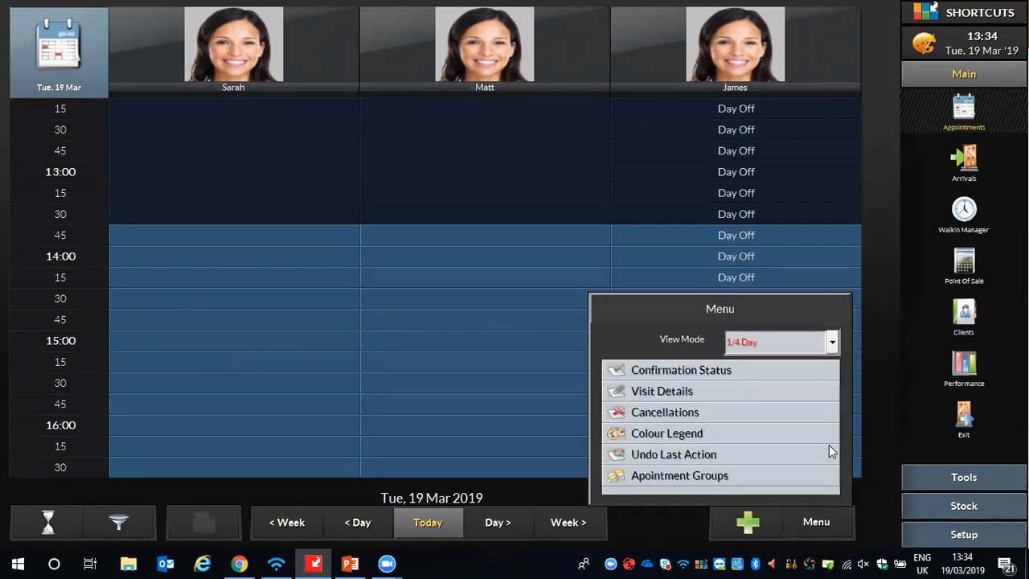
left_click(800, 346)
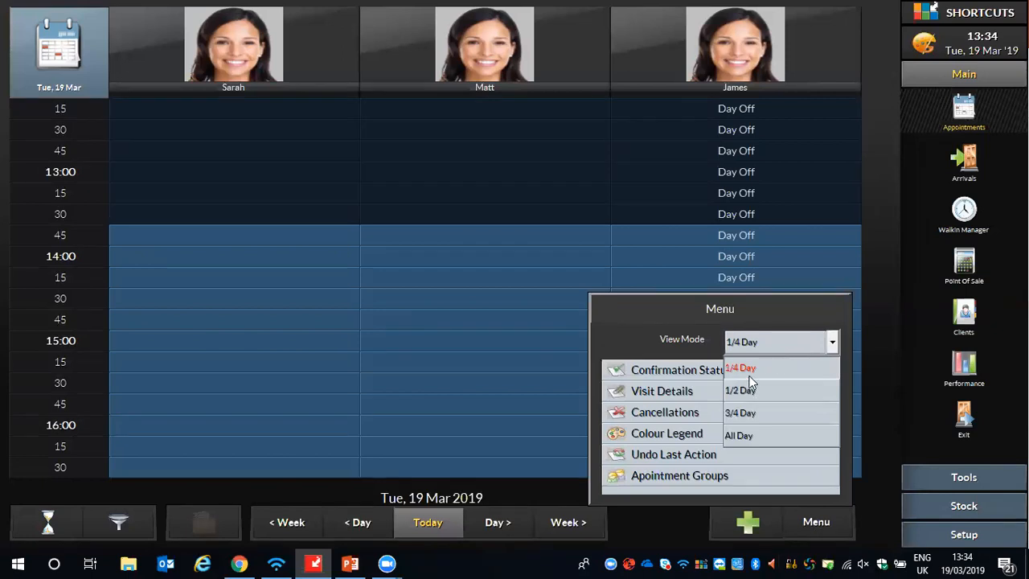
left_click(738, 436)
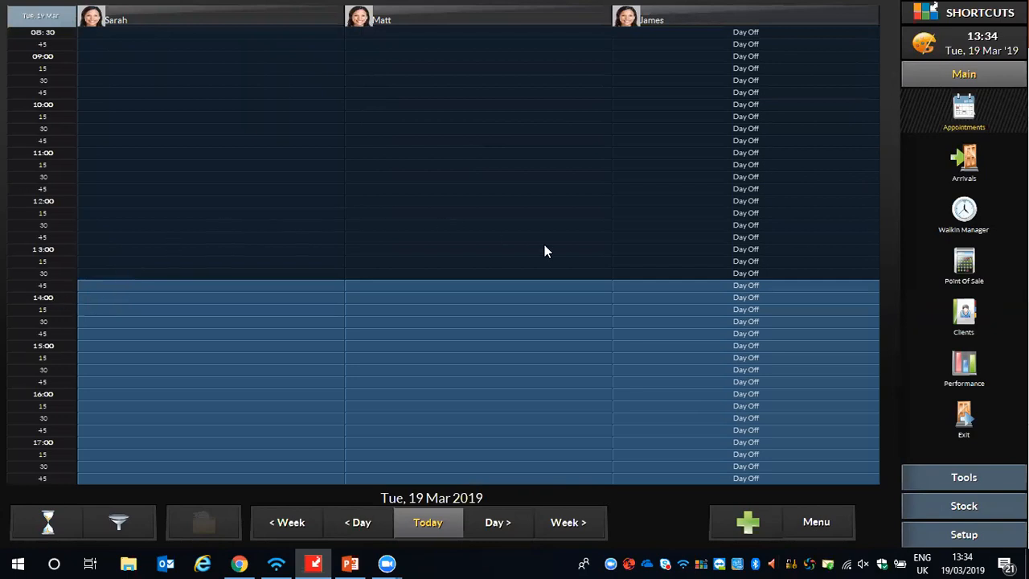
- Set the appointment book's view mode to 1/2 Day
left_click(812, 518)
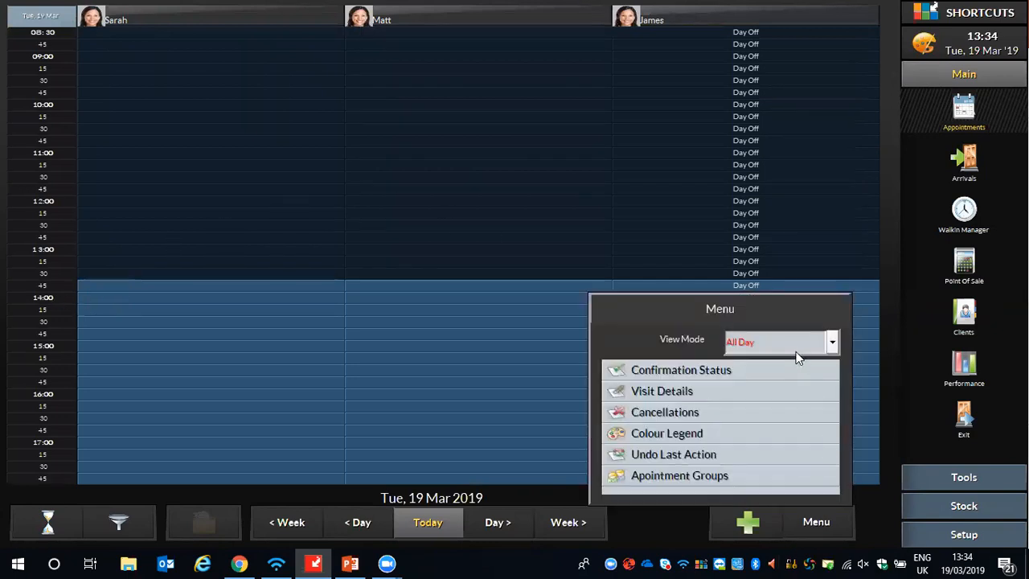
left_click(833, 344)
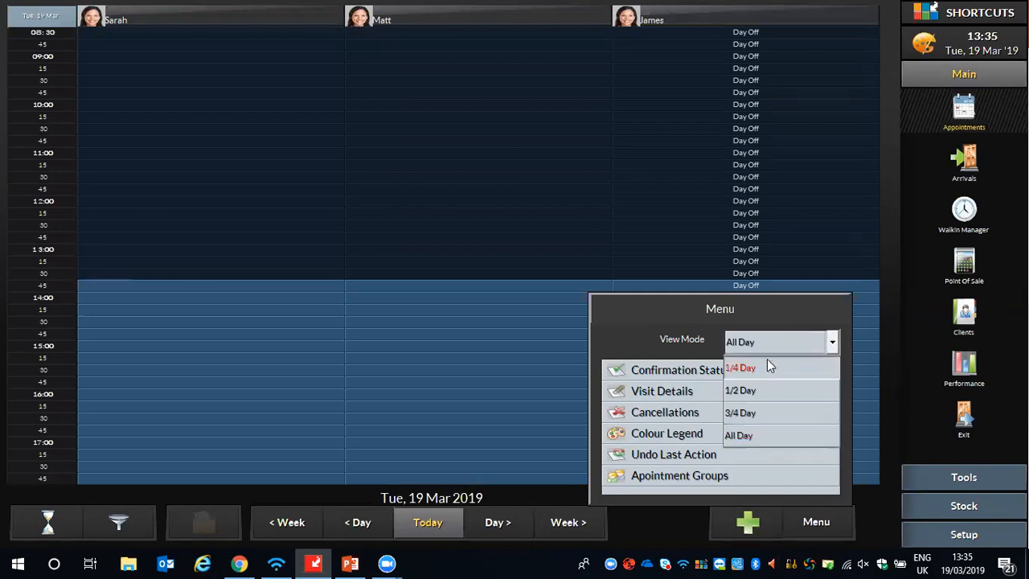
left_click(751, 390)
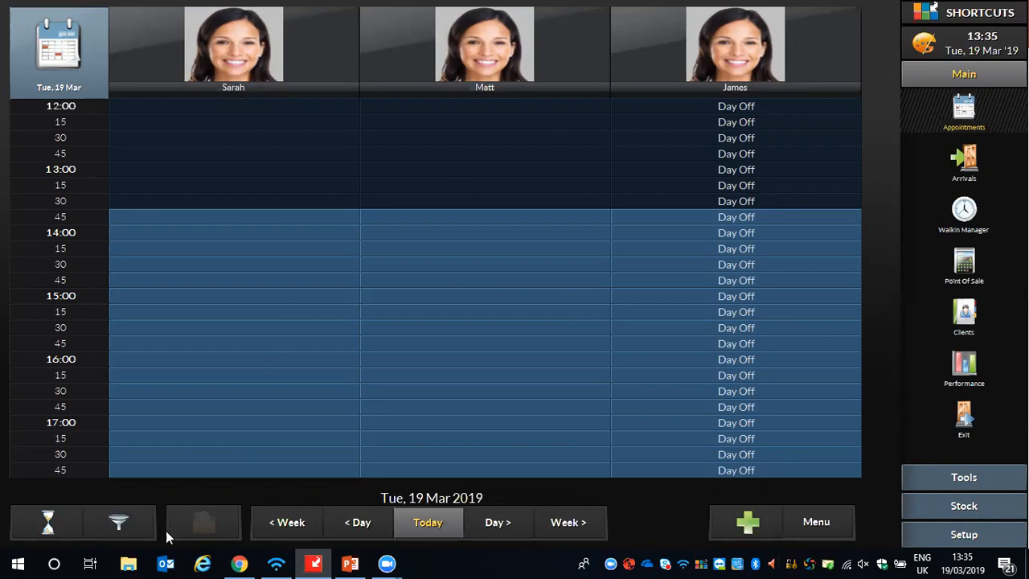
- Filter the appointment book to Rostered On employees, remove that filter, and close the employee filter
left_click(121, 524)
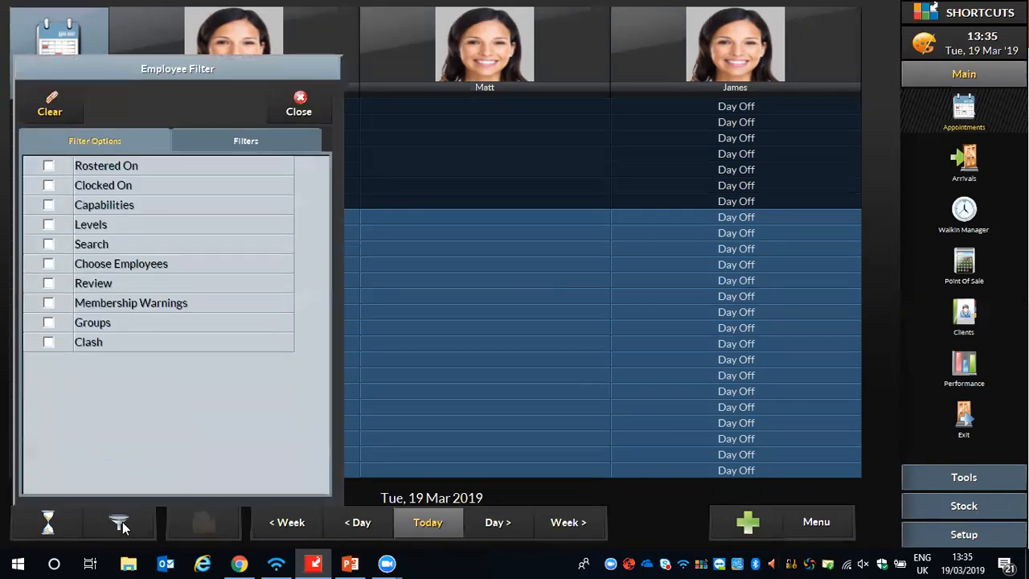
left_click(49, 166)
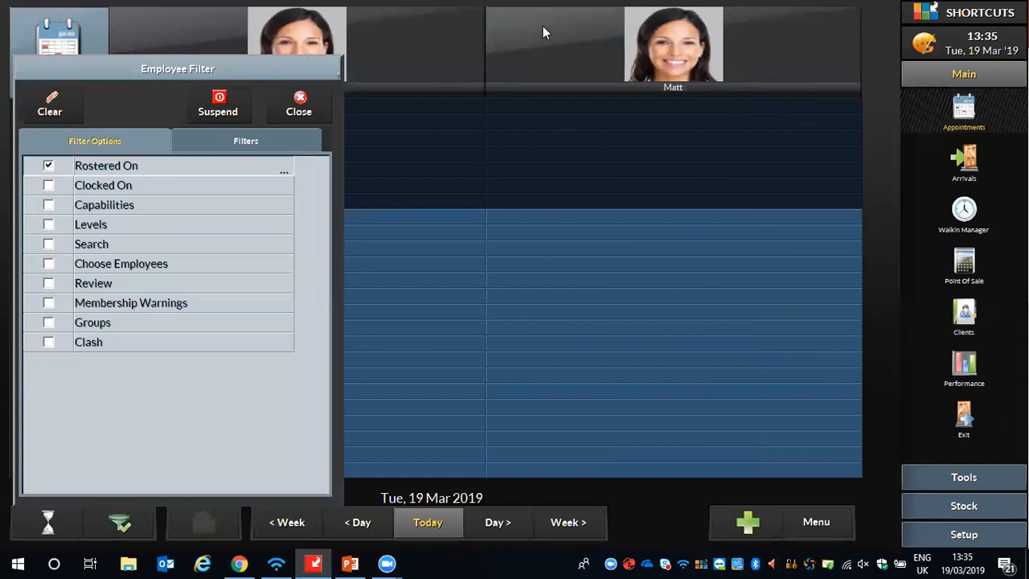
left_click(48, 166)
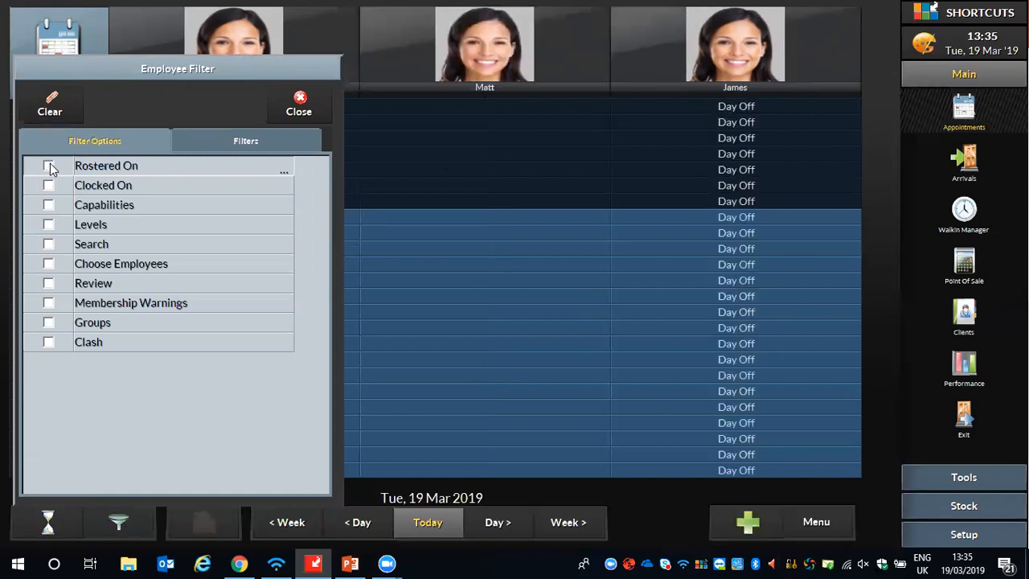
left_click(522, 491)
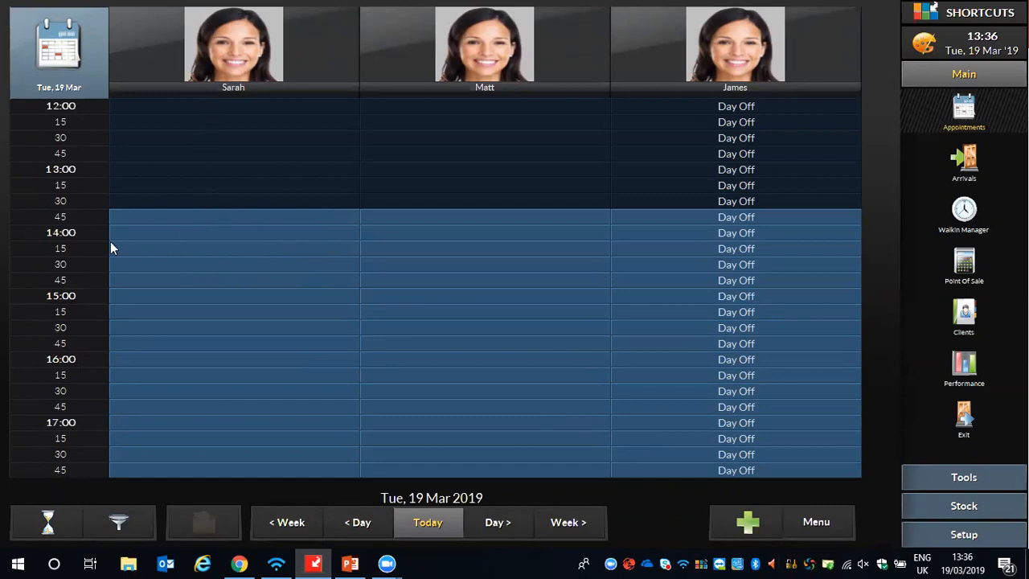
- Start a 14:00 appointment in the first employee's column and create a new client with first name, last name and mobile number
double_click(169, 234)
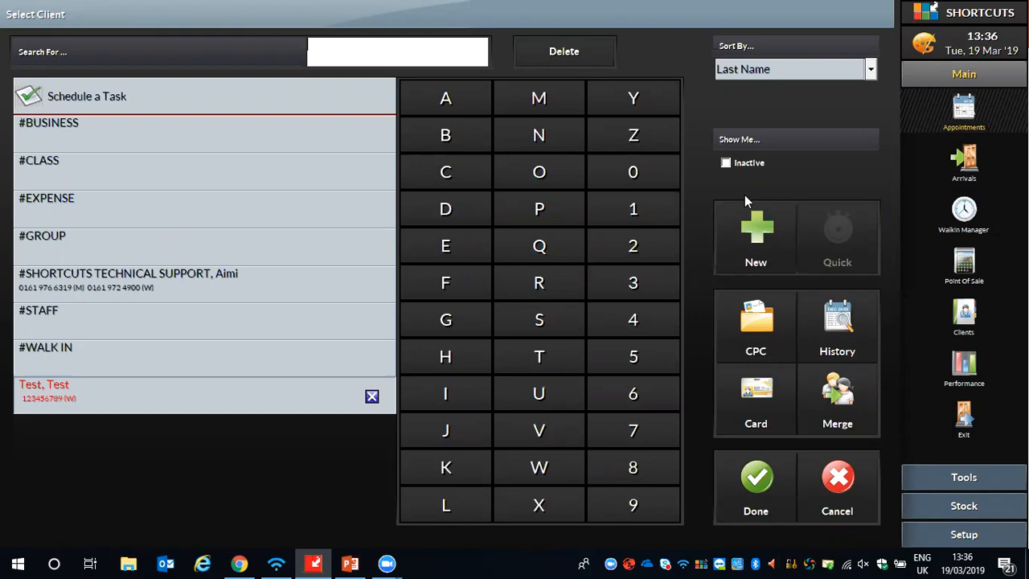
left_click(756, 228)
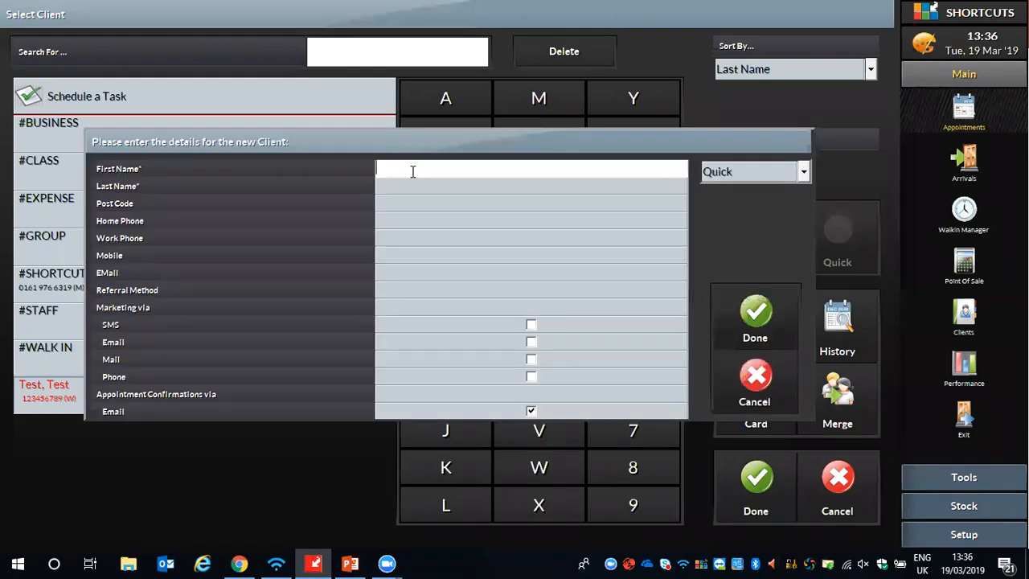
type("Bugs")
left_click(440, 186)
type("Bunny")
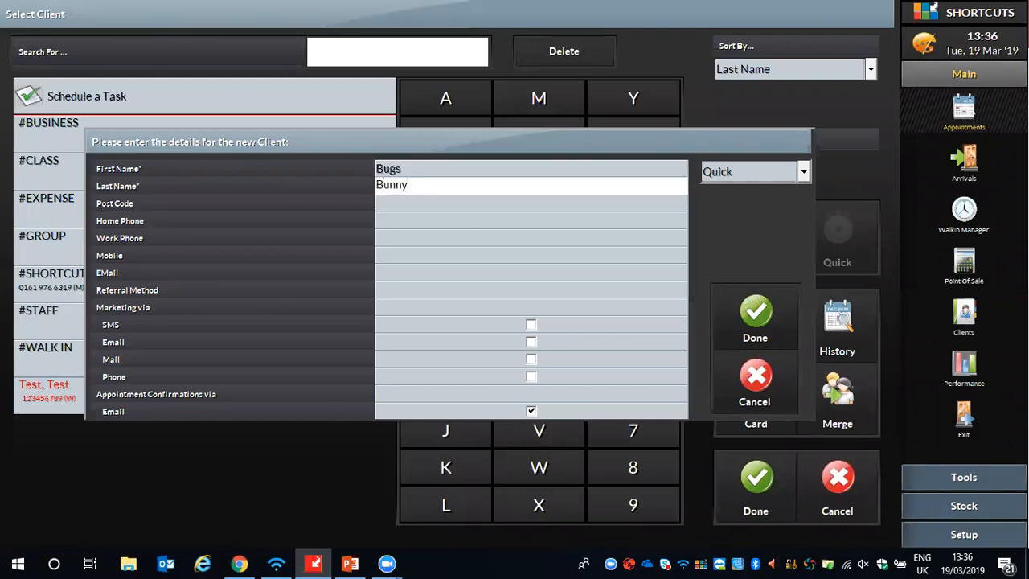
left_click(407, 258)
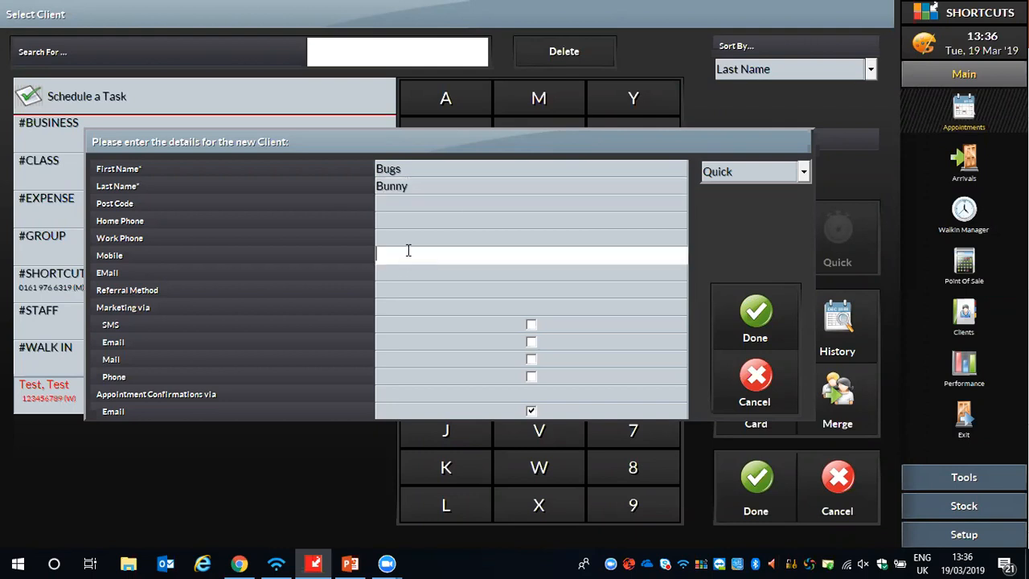
type("321654987")
left_click(732, 315)
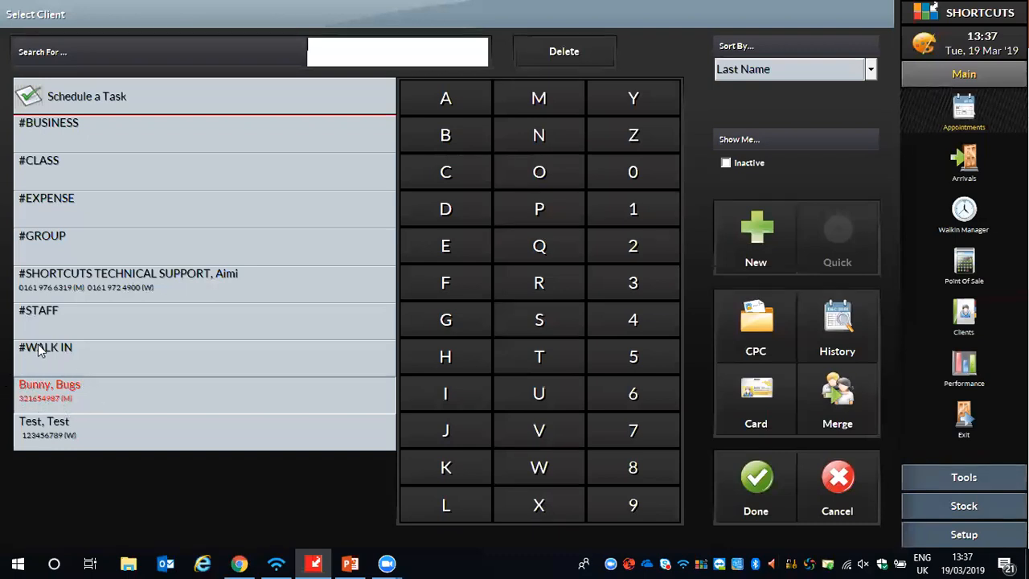
- Use the newly created client for the 14:00 appointment and tag the booking as NC (New Client)
left_click(754, 477)
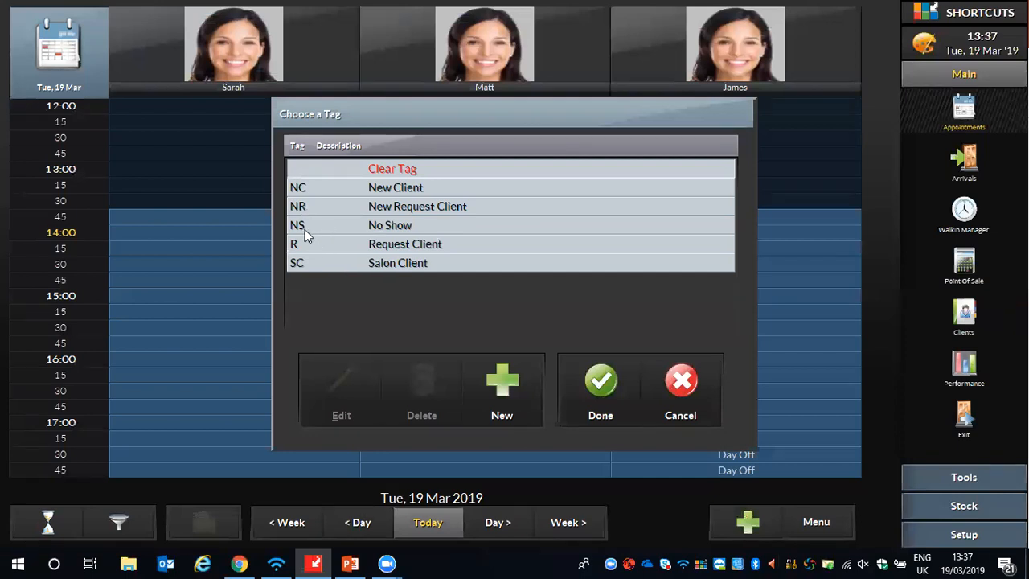
left_click(370, 186)
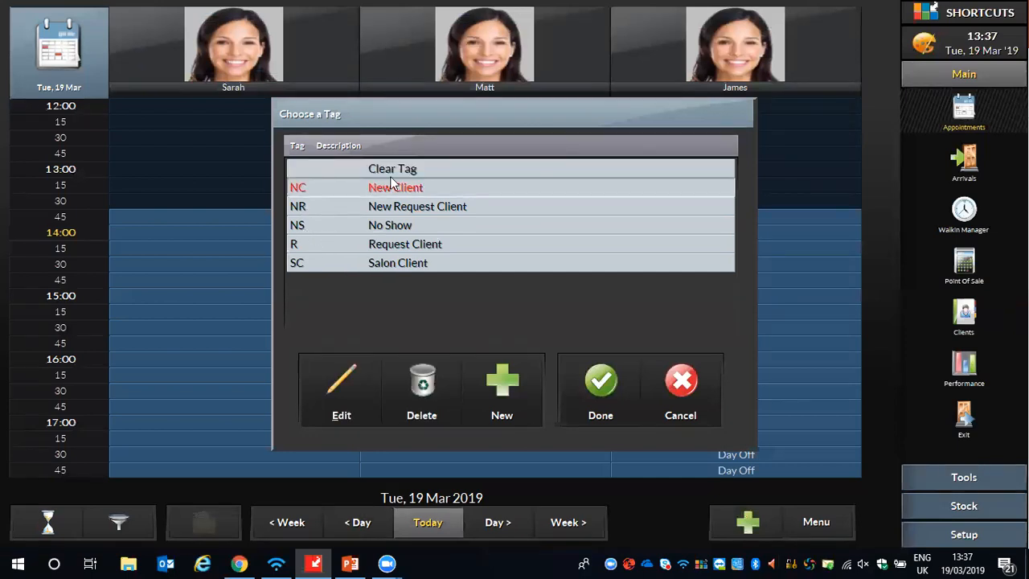
left_click(600, 382)
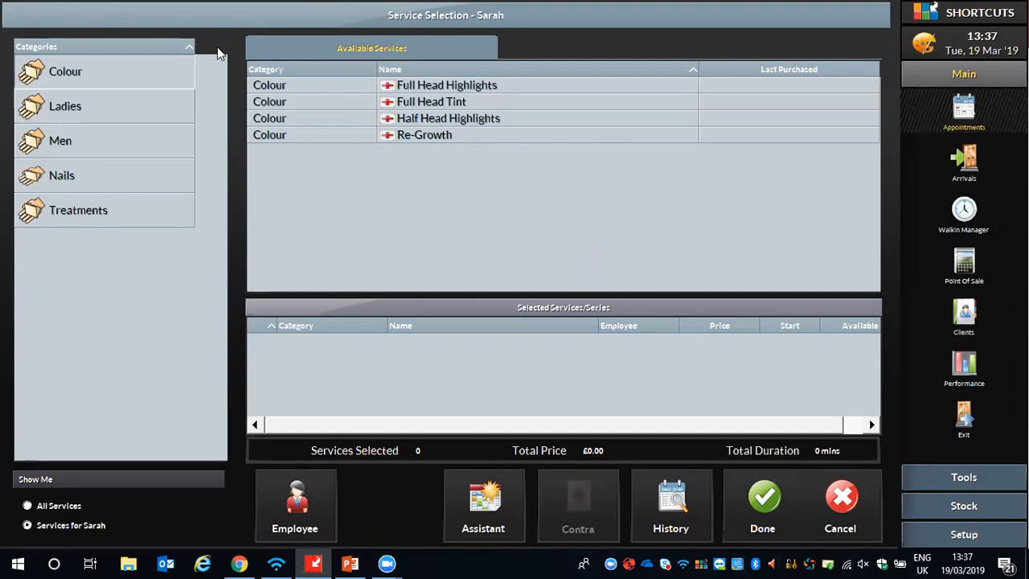
- Add the Gents Cut & Finish service from the Men category to the 14:00 appointment and complete the booking
left_click(58, 145)
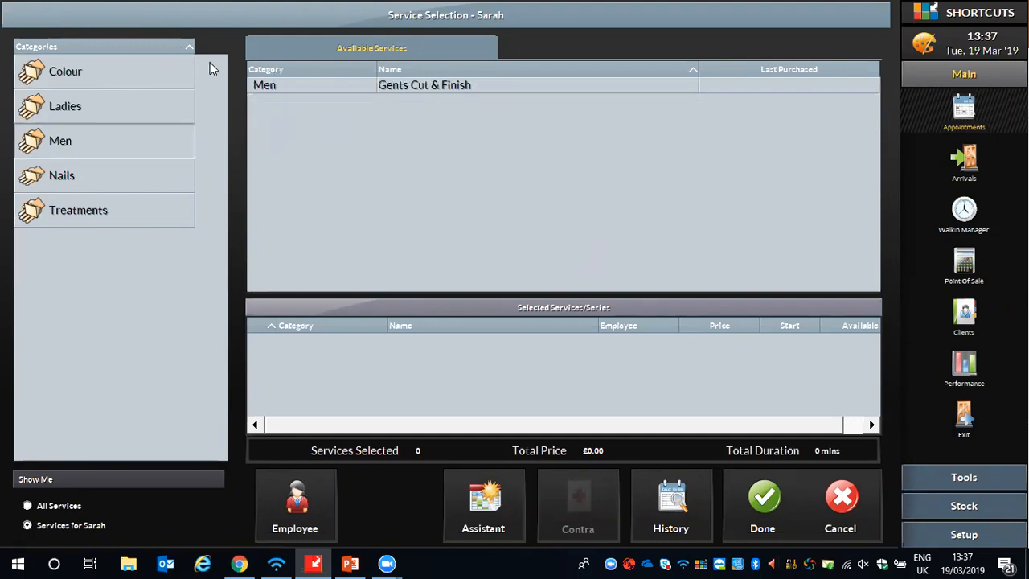
double_click(414, 87)
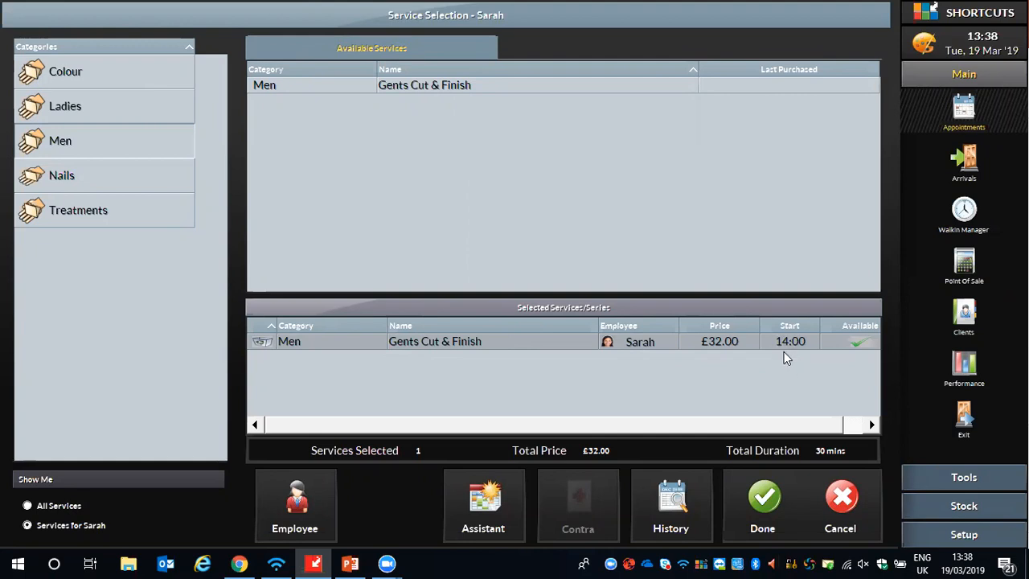
left_click(758, 512)
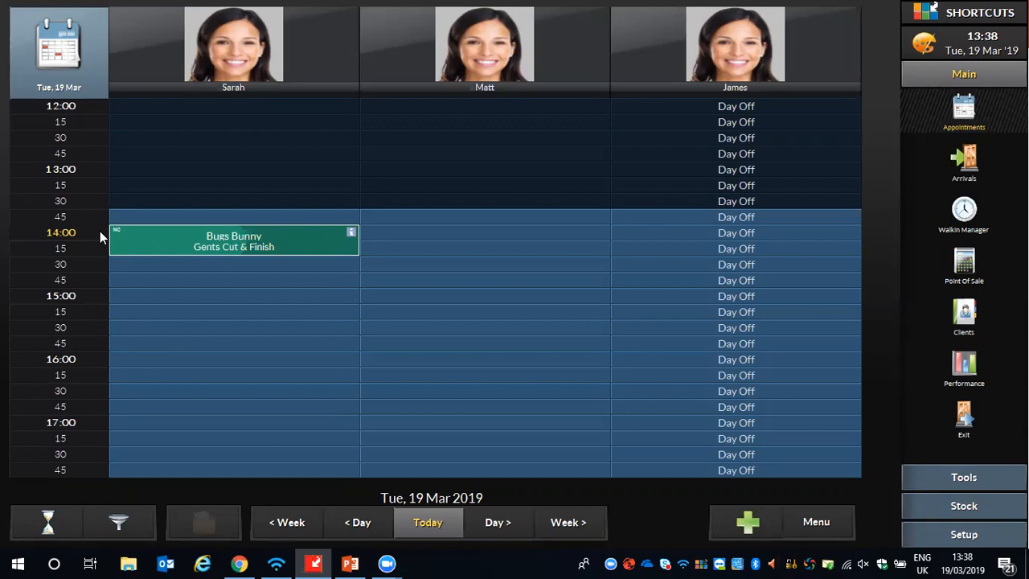
- Start a 14:00 appointment in the second employee's column for the existing test client and tag it as R (Request Client)
double_click(402, 237)
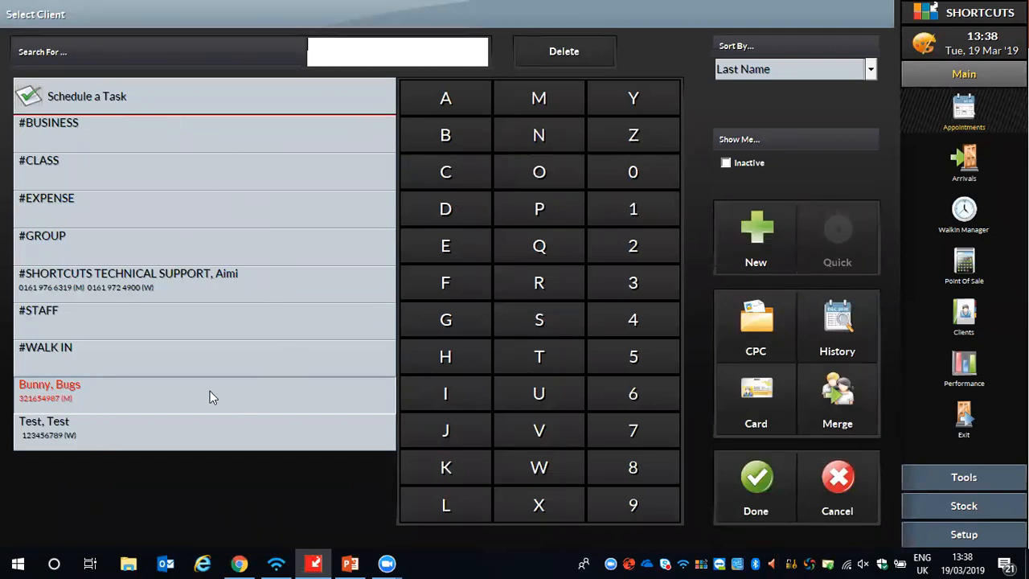
left_click(767, 73)
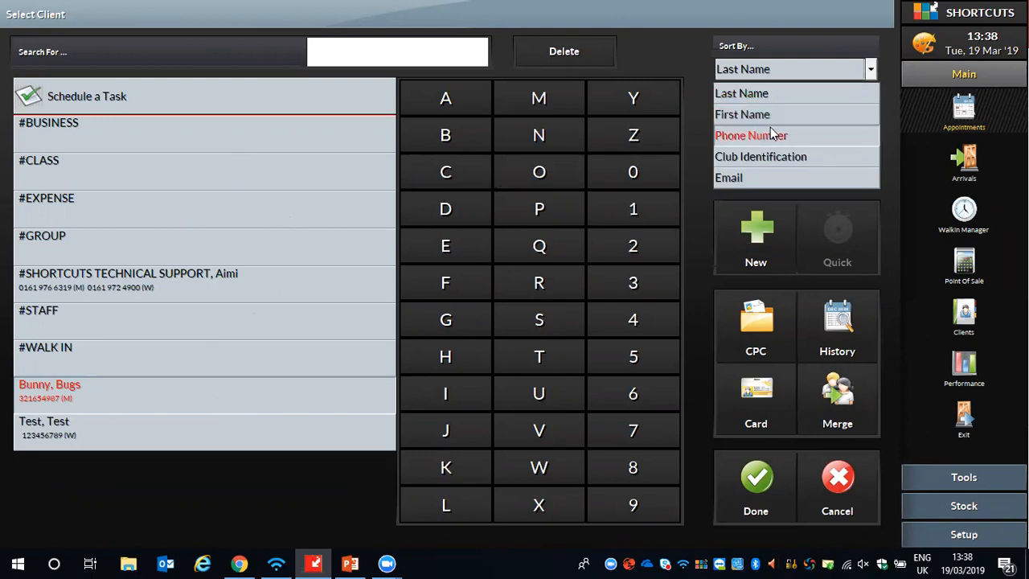
left_click(713, 74)
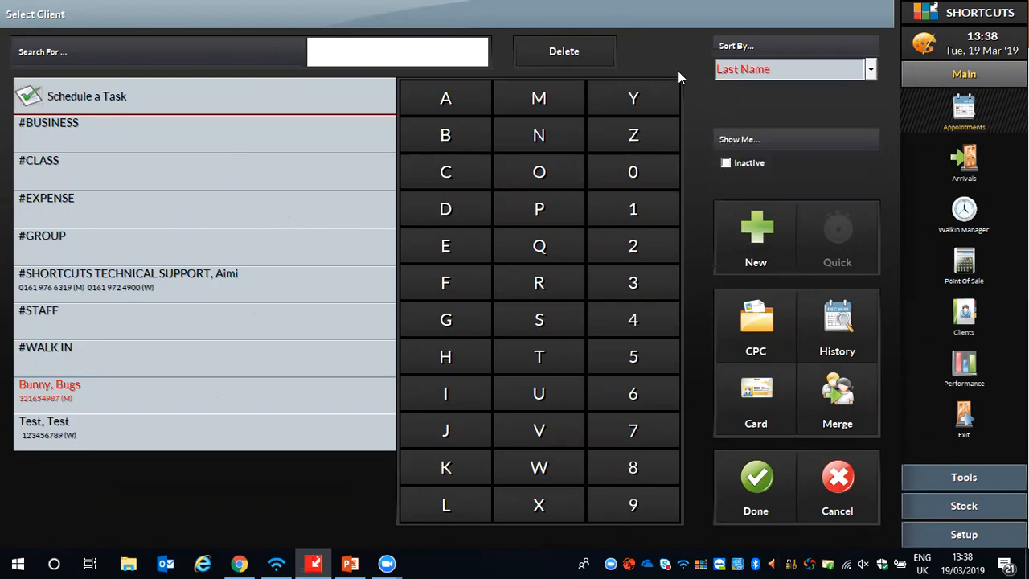
left_click(69, 432)
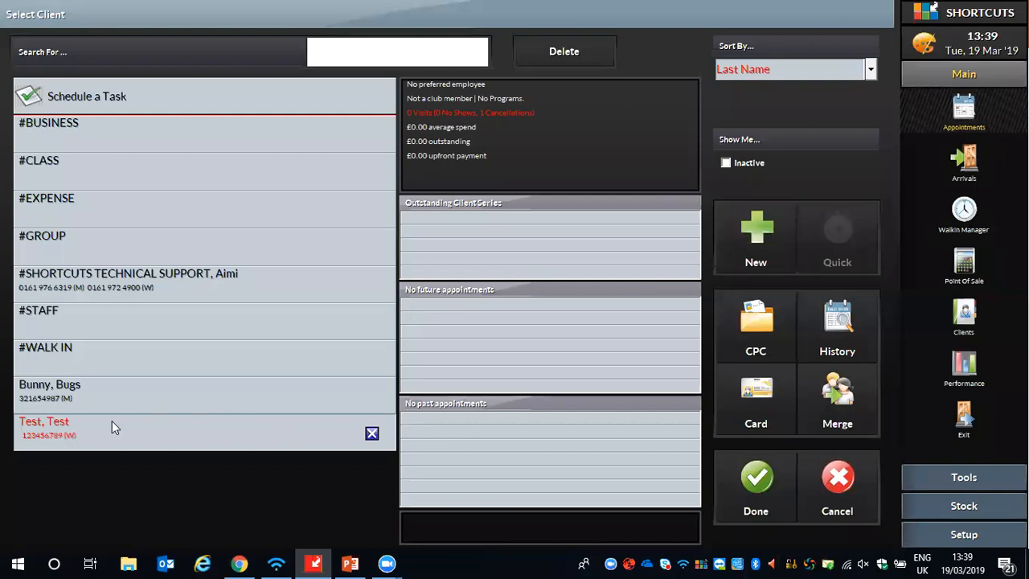
left_click(770, 481)
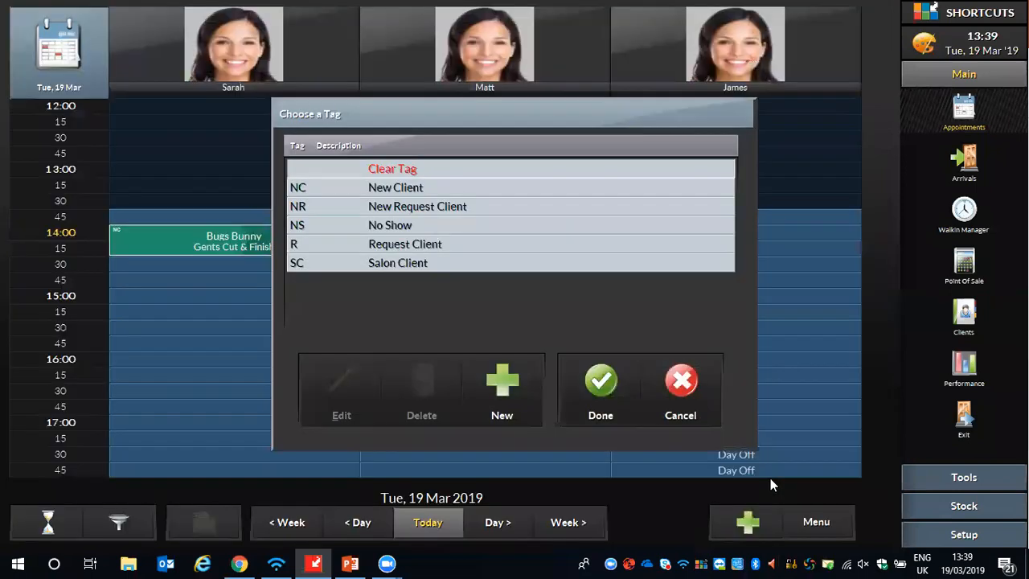
left_click(399, 244)
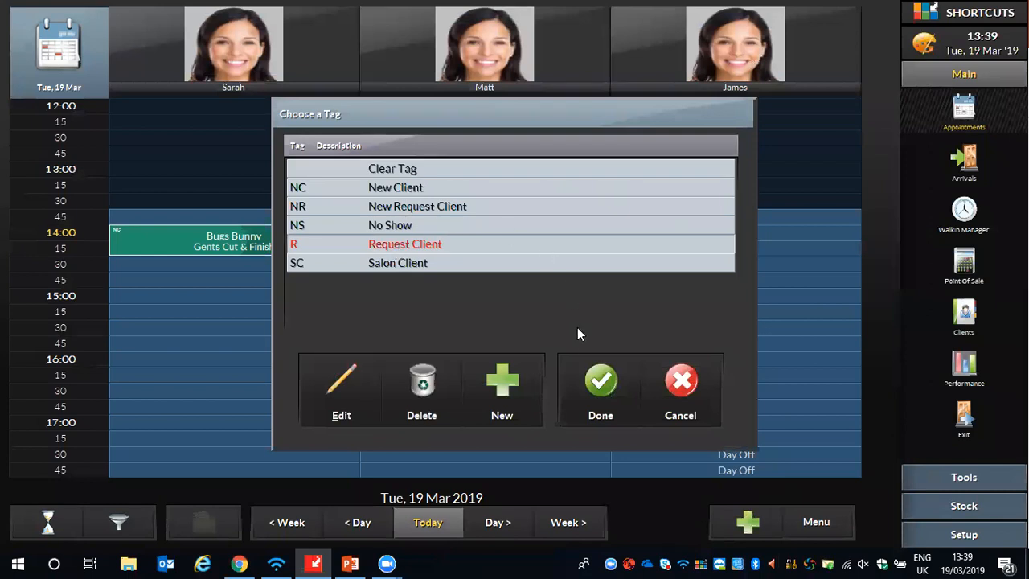
left_click(595, 369)
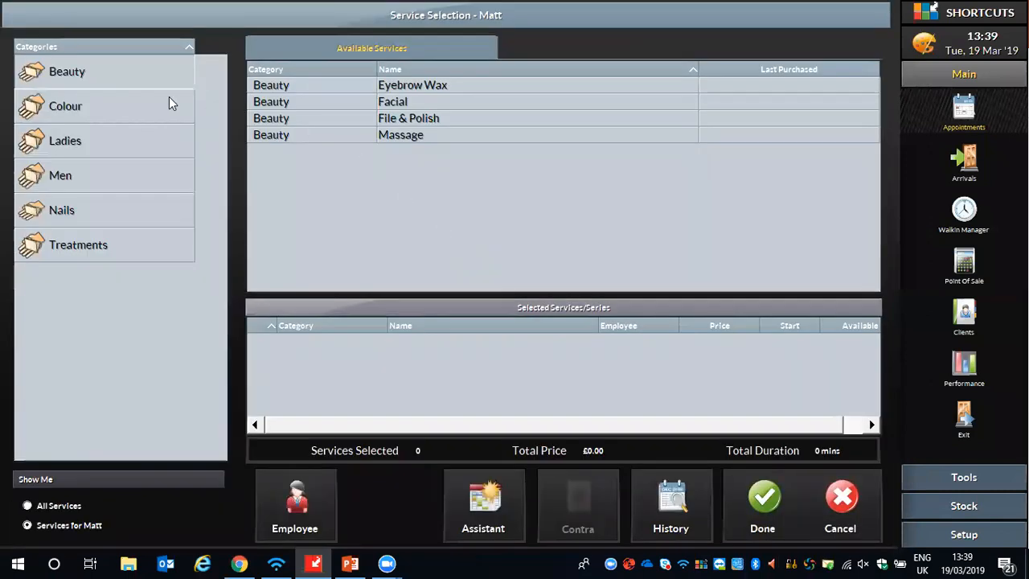
- Add the Blow Dry service from the Ladies category to the second employee's appointment and complete the booking
left_click(94, 144)
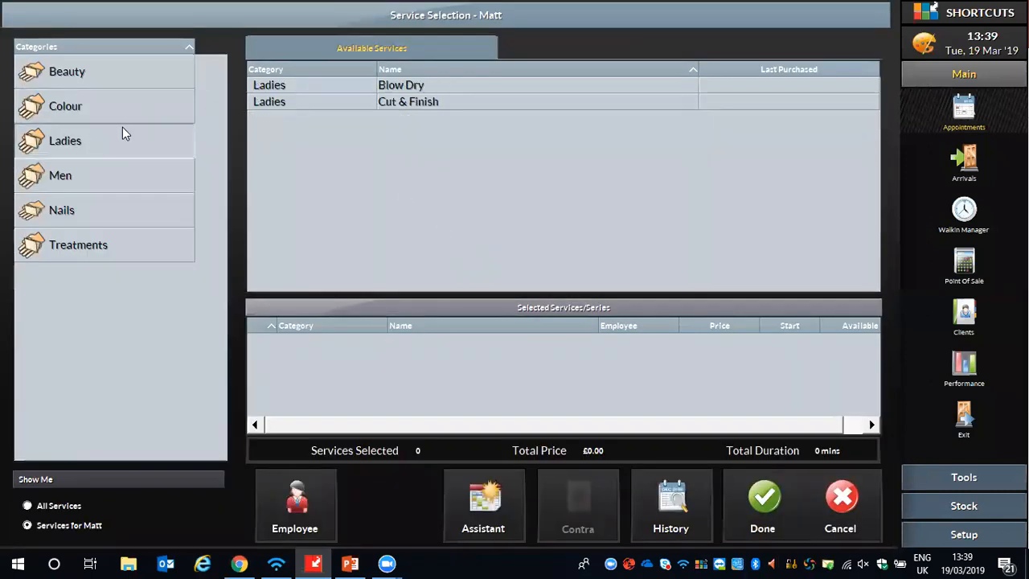
double_click(389, 87)
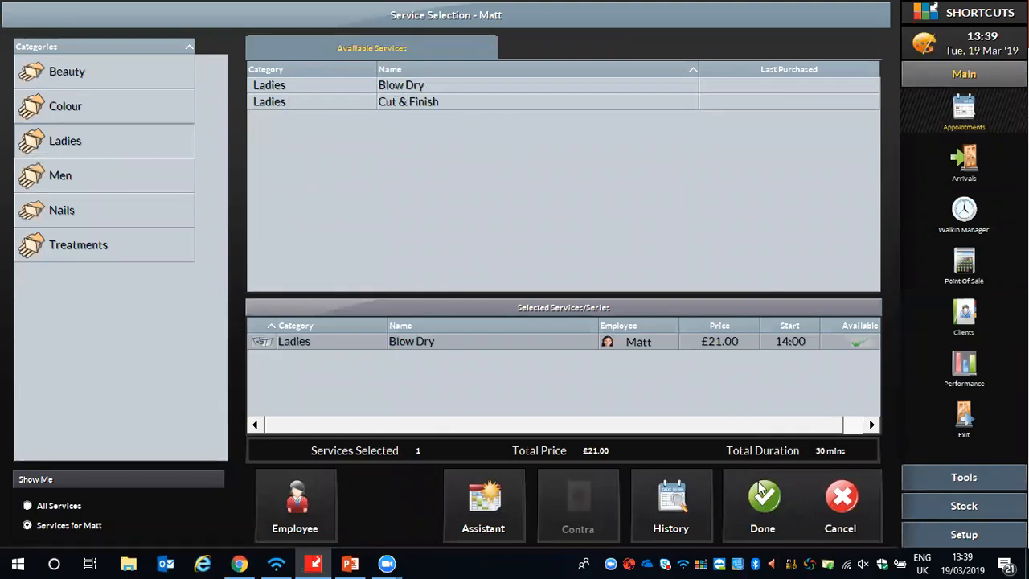
left_click(761, 509)
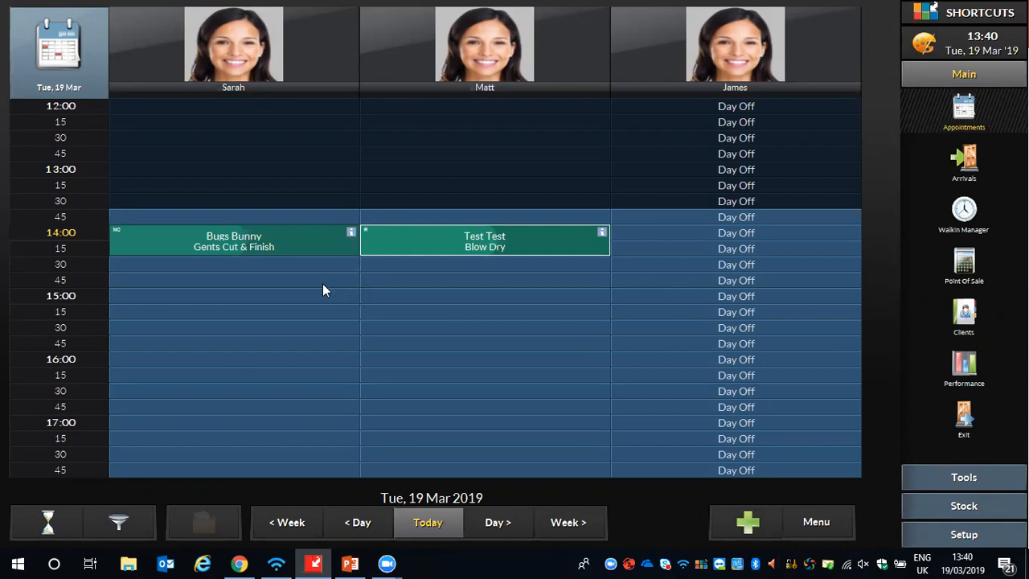
- Try extending the Gents Cut & Finish appointment to 16:00, and shorten it back to end at 14:30
left_click_drag(343, 246, 337, 341)
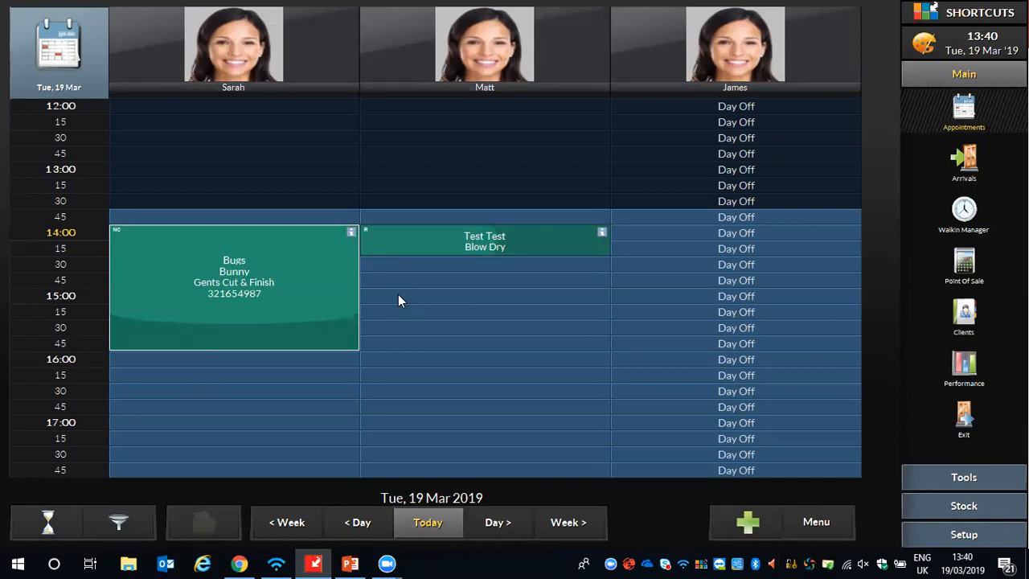
left_click_drag(351, 336, 355, 247)
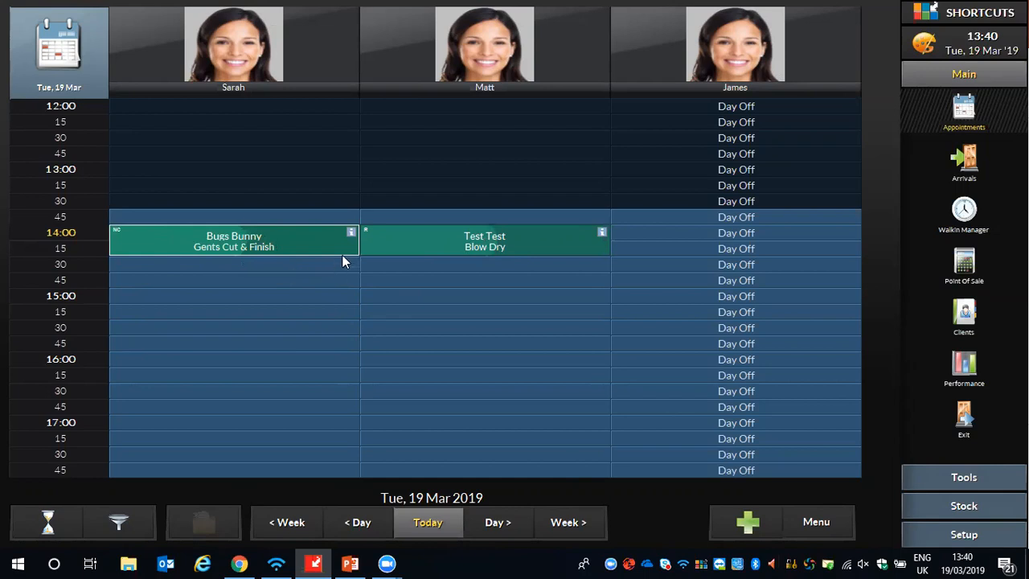
- Move the Gents Cut & Finish appointment to 14:30 with the second employee and the Blow Dry appointment to 13:45 with the first employee
mouse_move(347, 244)
left_mouse_down()
mouse_move(345, 362)
mouse_move(356, 250)
left_mouse_up()
mouse_move(130, 233)
left_mouse_down()
mouse_move(120, 232)
mouse_move(122, 262)
mouse_move(158, 328)
mouse_move(313, 364)
mouse_move(368, 303)
mouse_move(376, 272)
mouse_move(369, 230)
mouse_move(305, 202)
mouse_move(167, 208)
mouse_move(121, 222)
left_mouse_up()
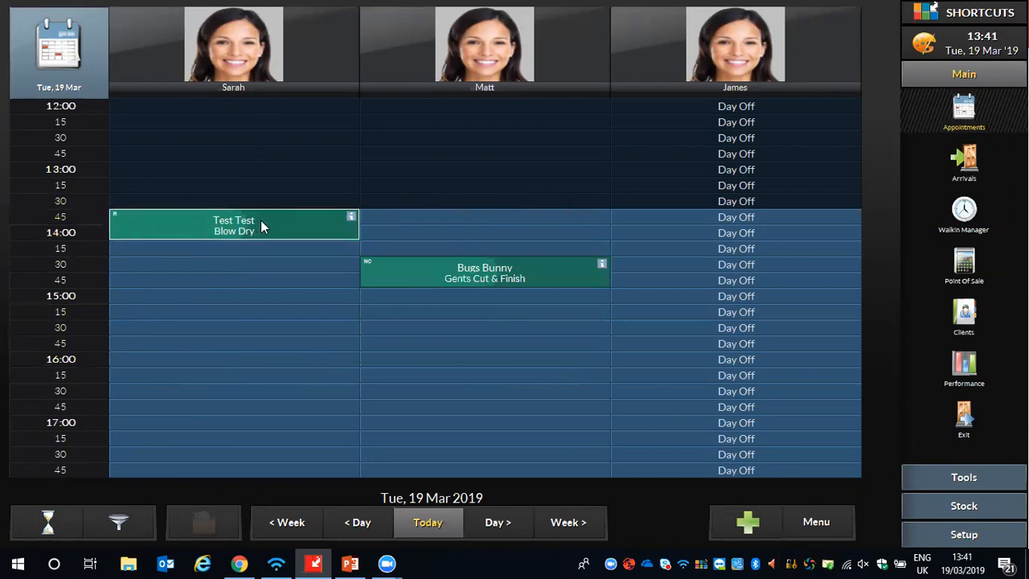
mouse_move(351, 233)
left_mouse_down()
mouse_move(356, 304)
mouse_move(355, 233)
left_mouse_up()
left_click_drag(149, 225, 653, 226)
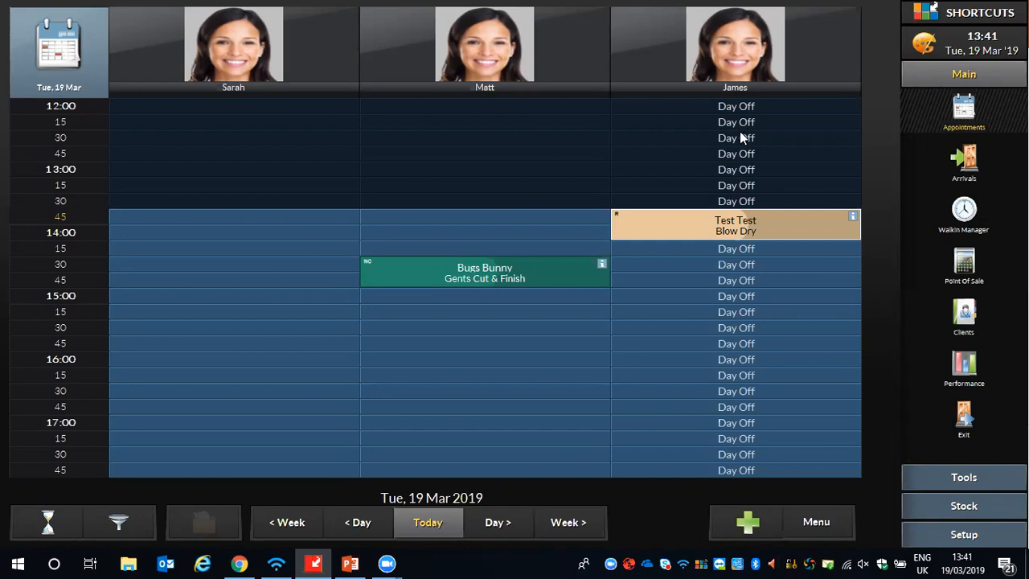
left_click_drag(631, 232, 130, 229)
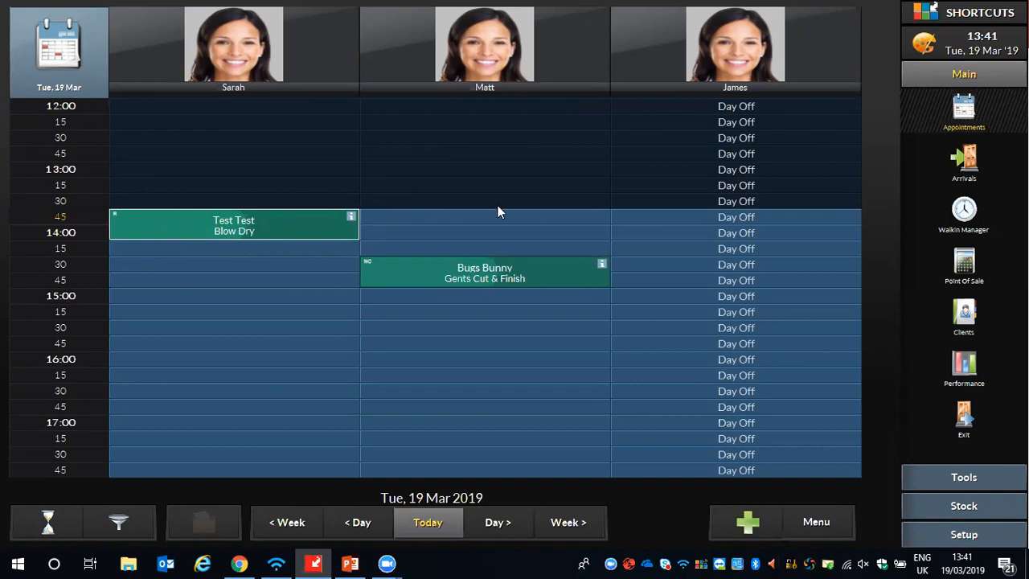
- Examine the full appointment colours legend and its statuses, and close it
left_click(811, 521)
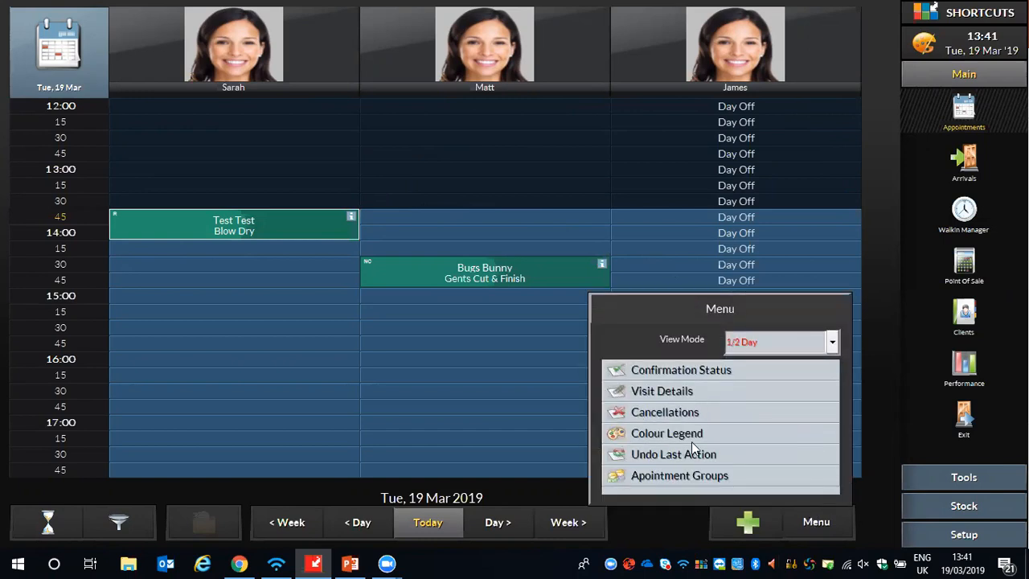
left_click(659, 433)
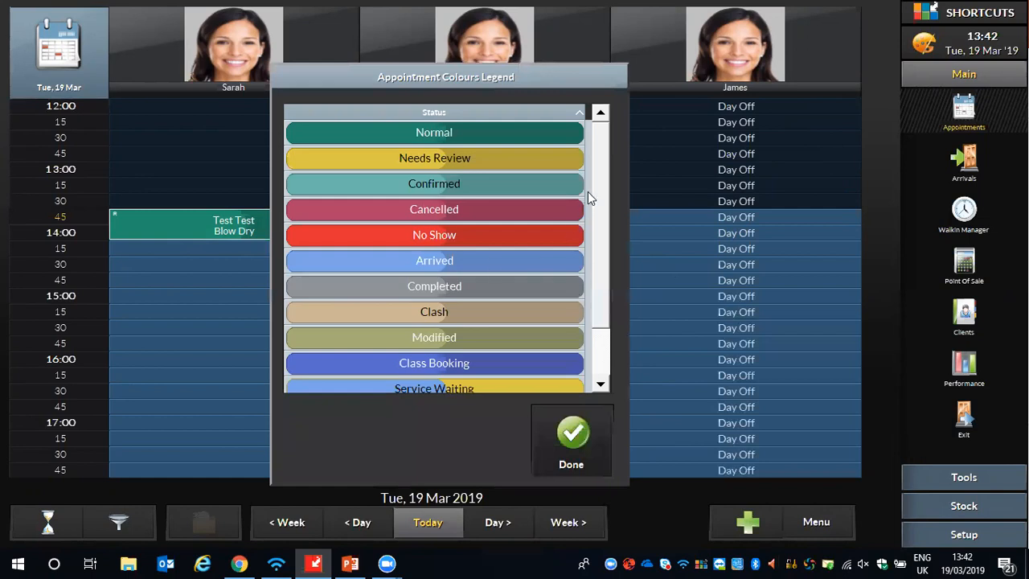
scroll(595, 193, "down", 2)
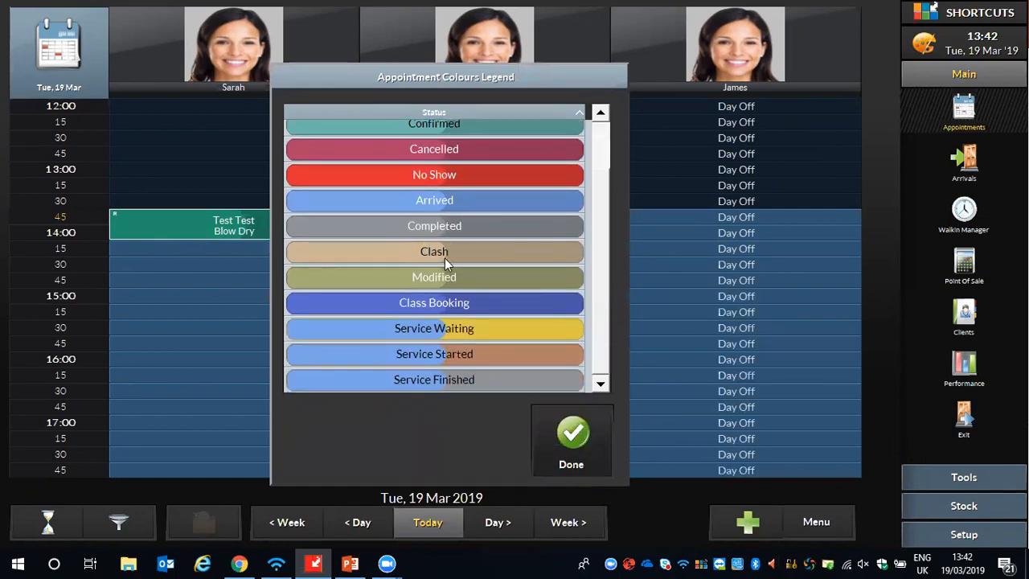
left_click(573, 432)
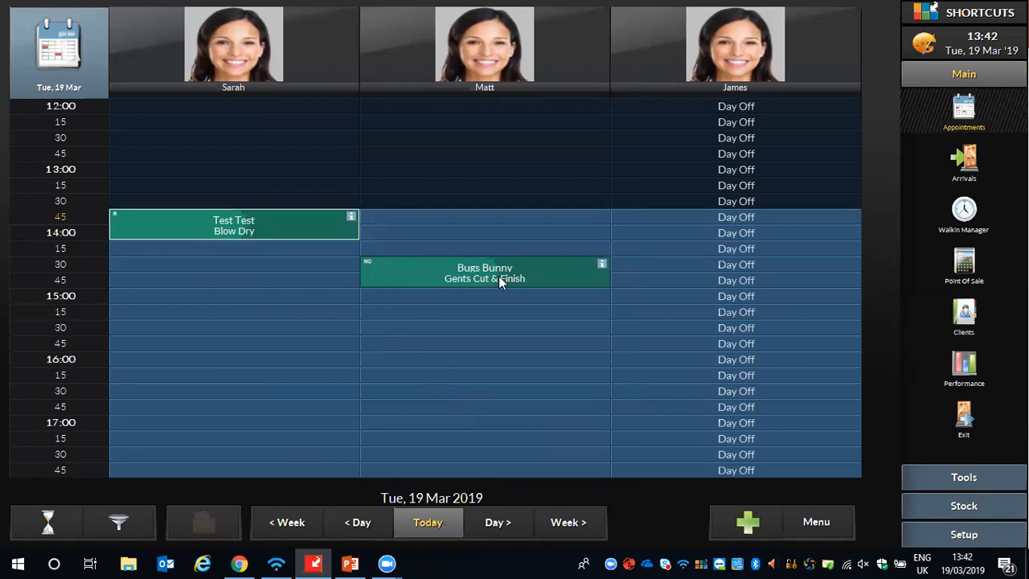
- Move the Gents Cut & Finish appointment to 13:45 in the second employee's column
mouse_move(598, 279)
left_mouse_down()
mouse_move(602, 315)
mouse_move(607, 283)
left_mouse_up()
left_click_drag(394, 269, 383, 222)
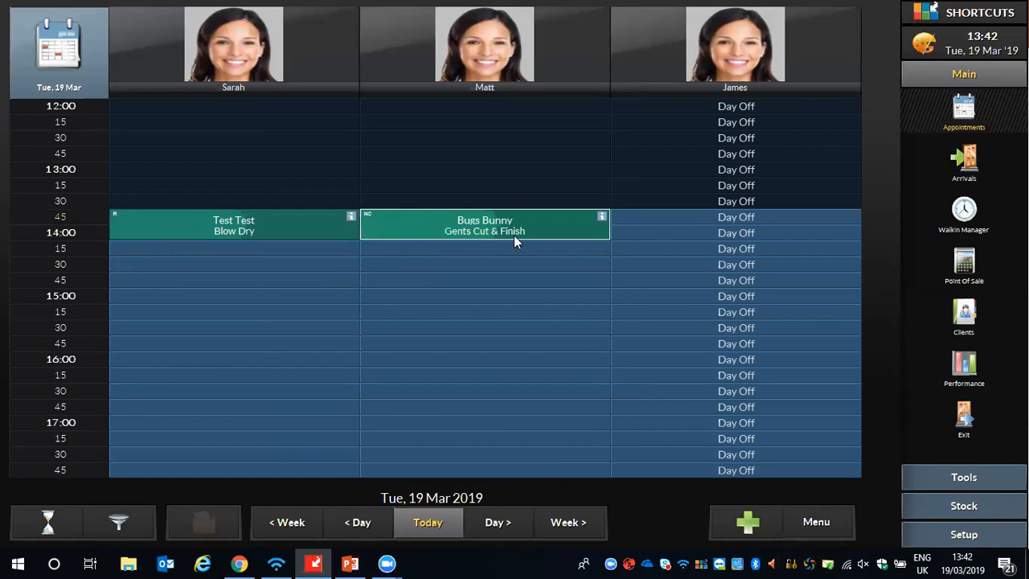
- Select the Gents Cut & Finish appointment for moving and place it at 10:00 on 20 Mar with the second employee
right_click(422, 223)
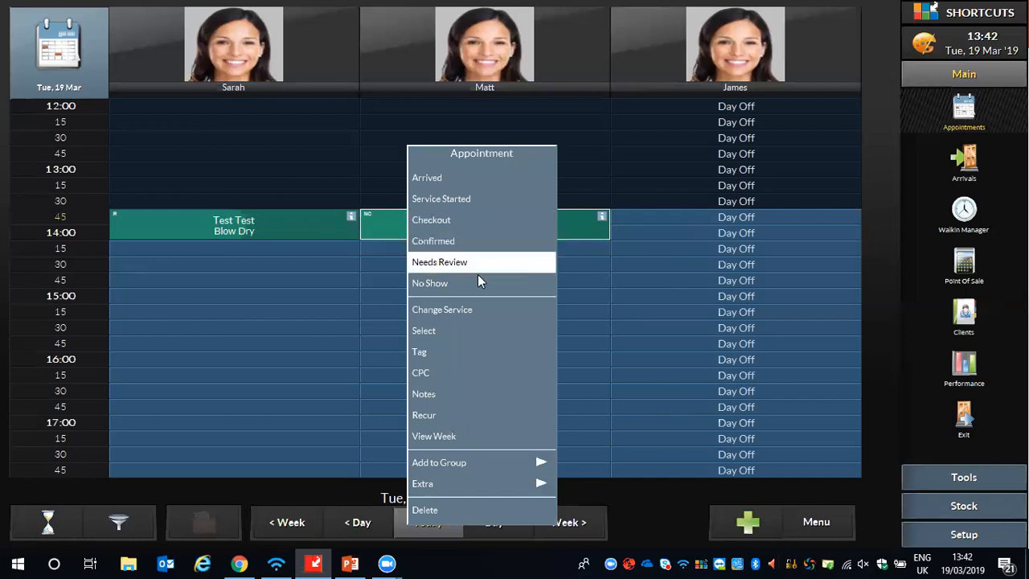
left_click(428, 332)
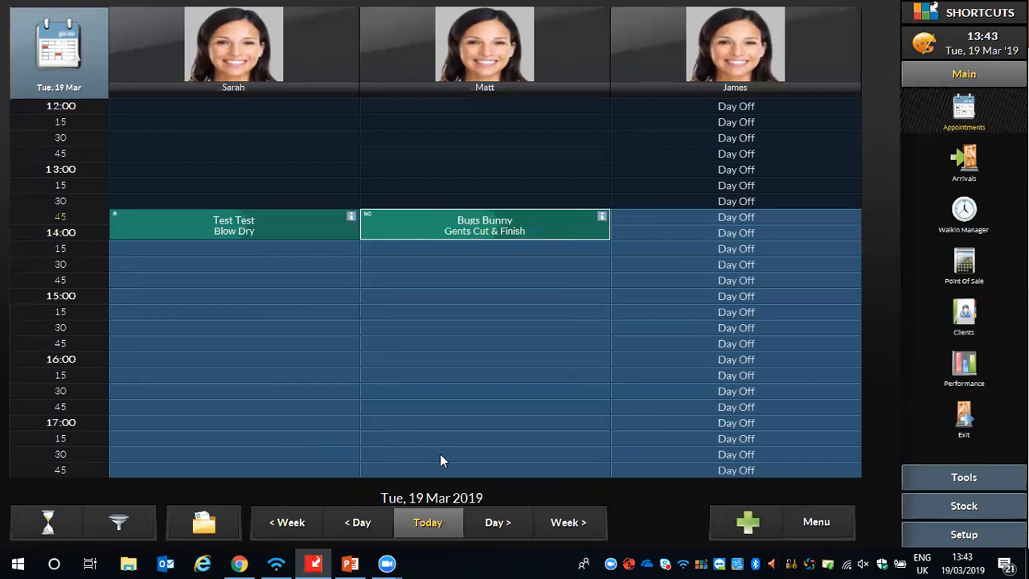
left_click(490, 525)
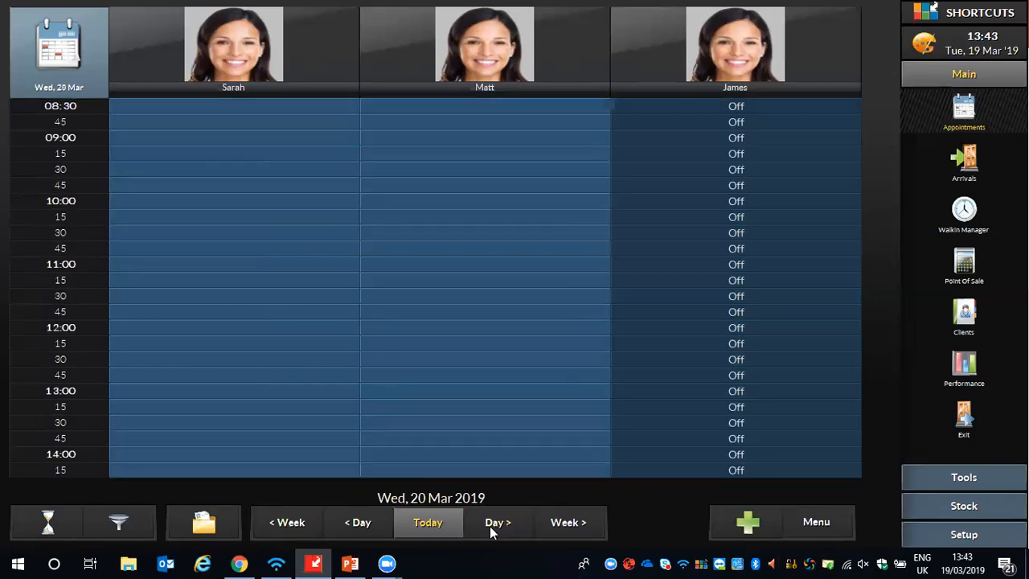
left_click(197, 519)
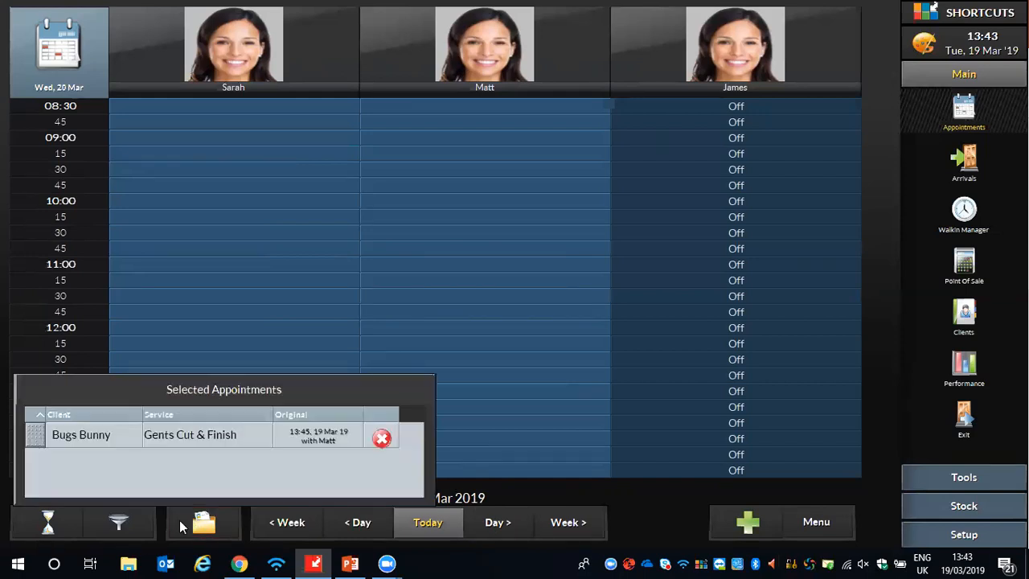
left_click(34, 435)
left_click(35, 439)
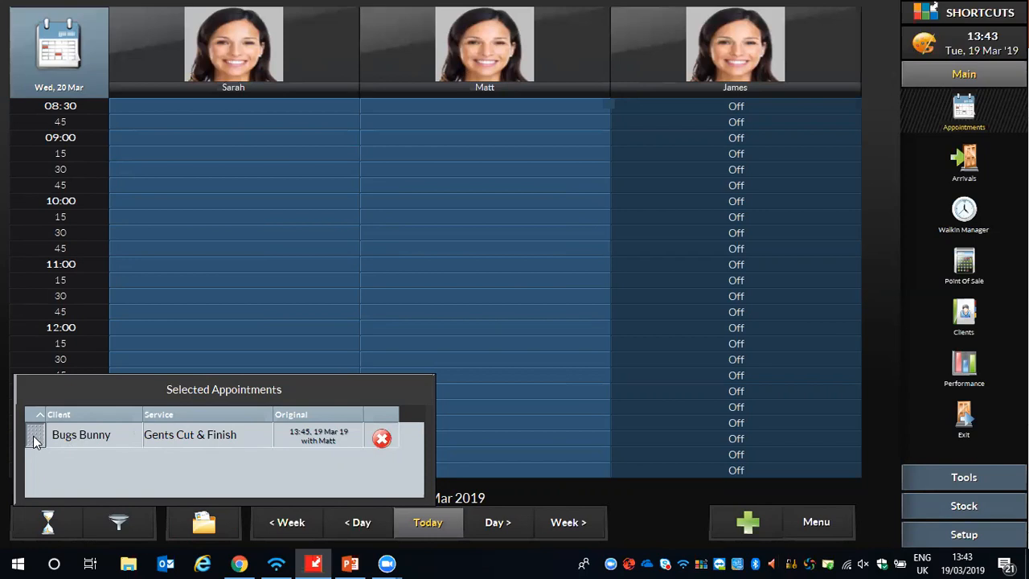
left_click_drag(34, 447, 374, 208)
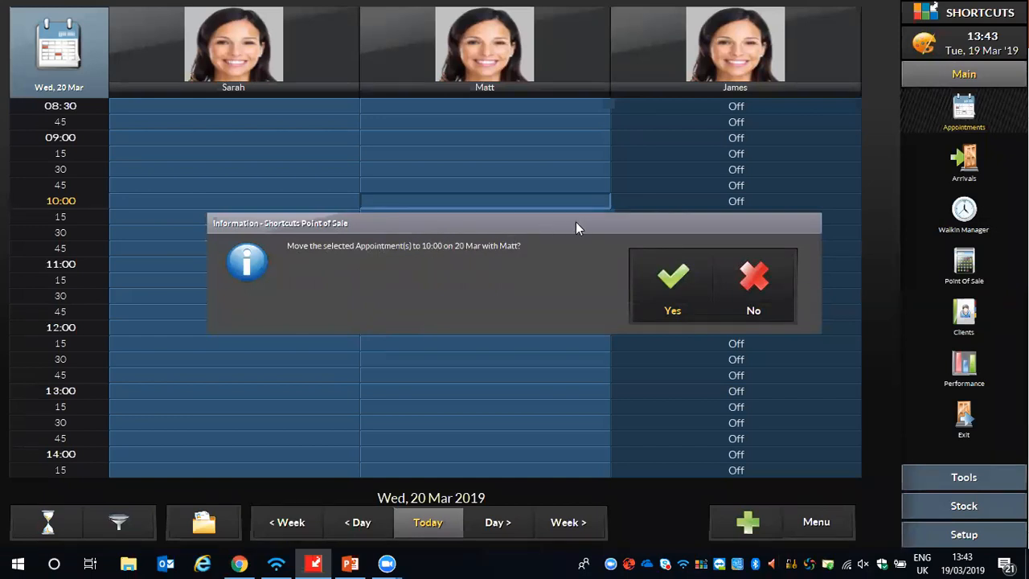
left_click(655, 288)
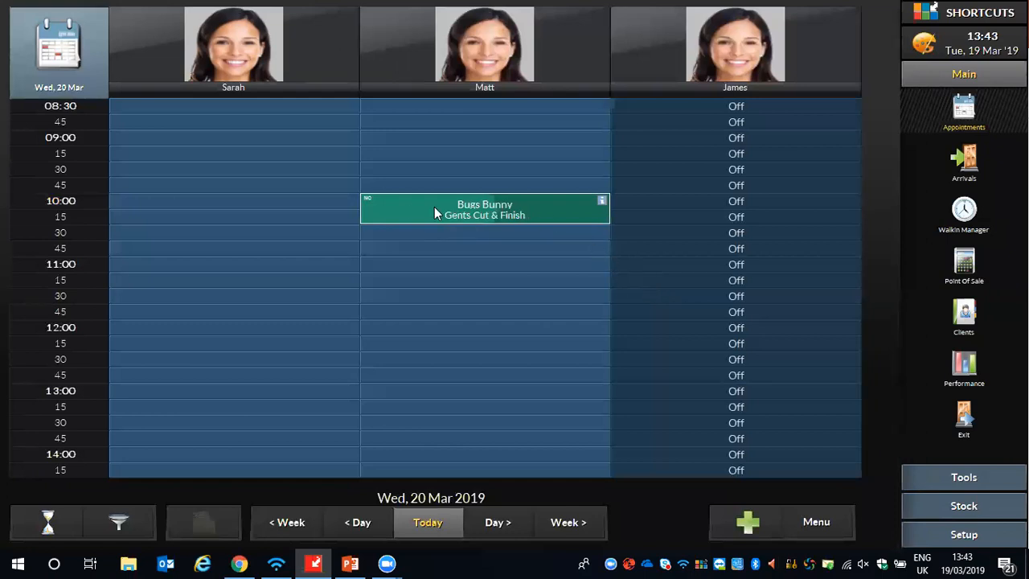
- Select the Gents Cut & Finish appointment on 20 Mar and move it to 13:45 on 19 Mar with the second employee
left_click(419, 519)
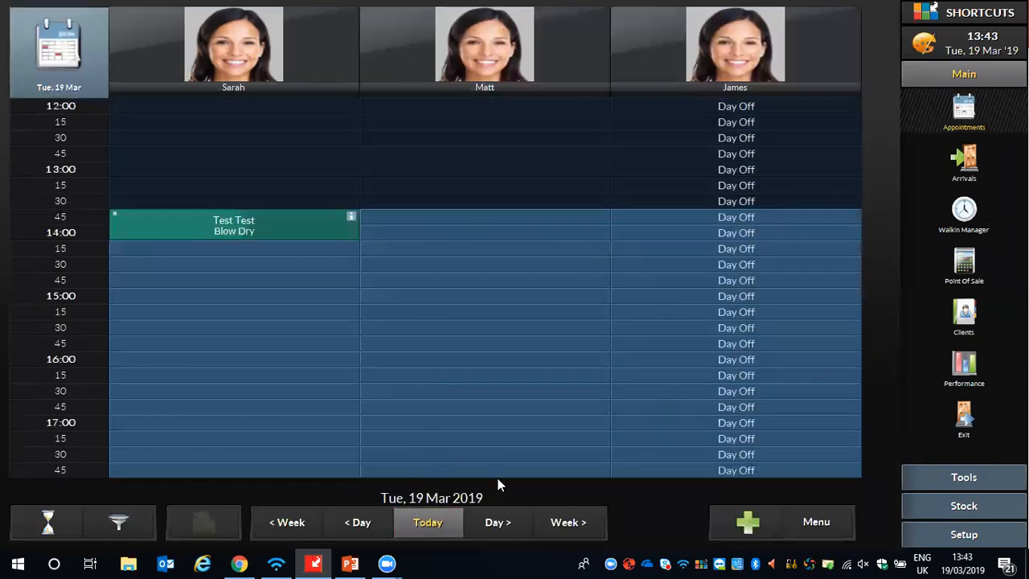
left_click(503, 524)
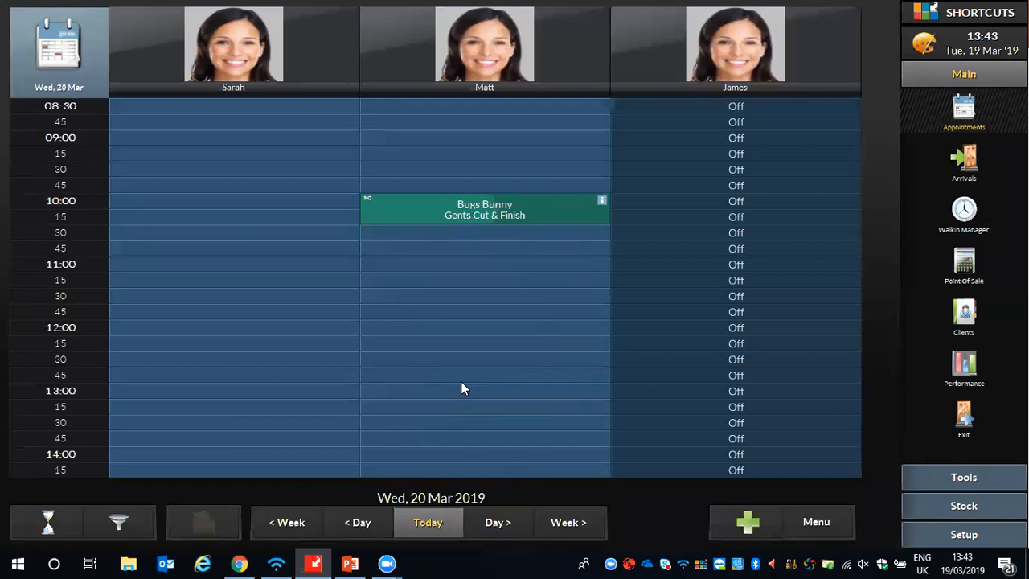
left_click(437, 210)
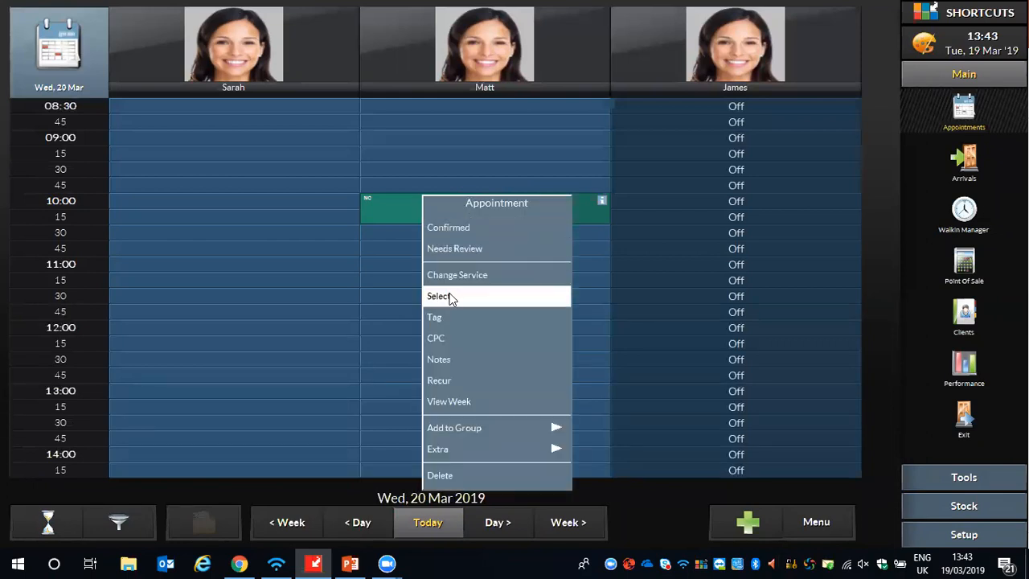
left_click(439, 297)
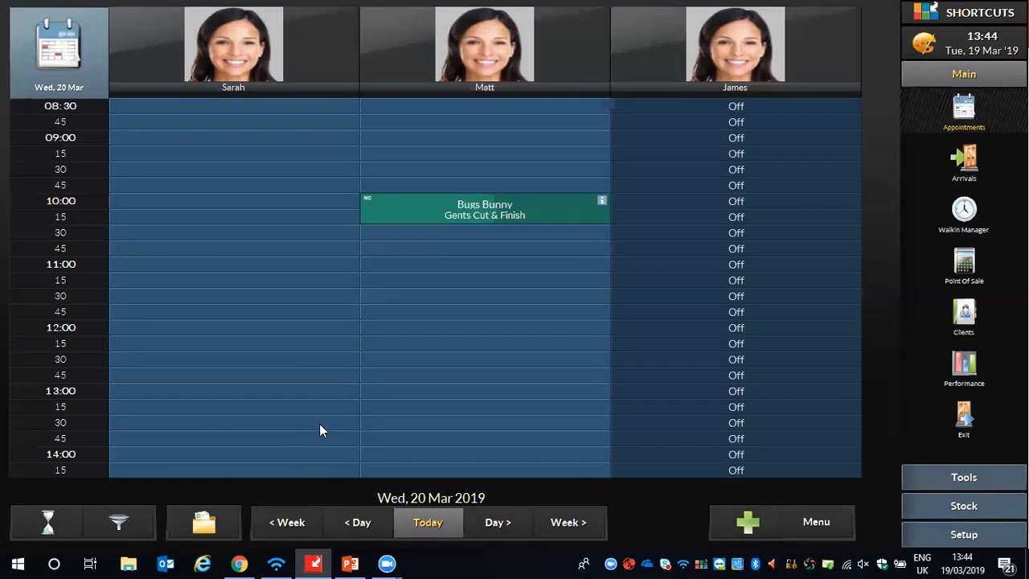
left_click(412, 522)
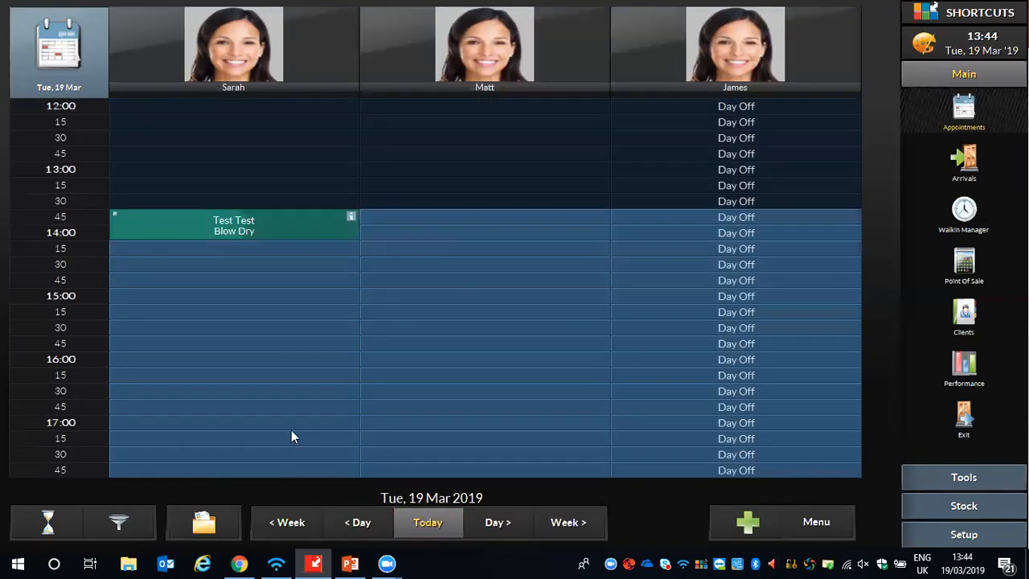
left_click(210, 522)
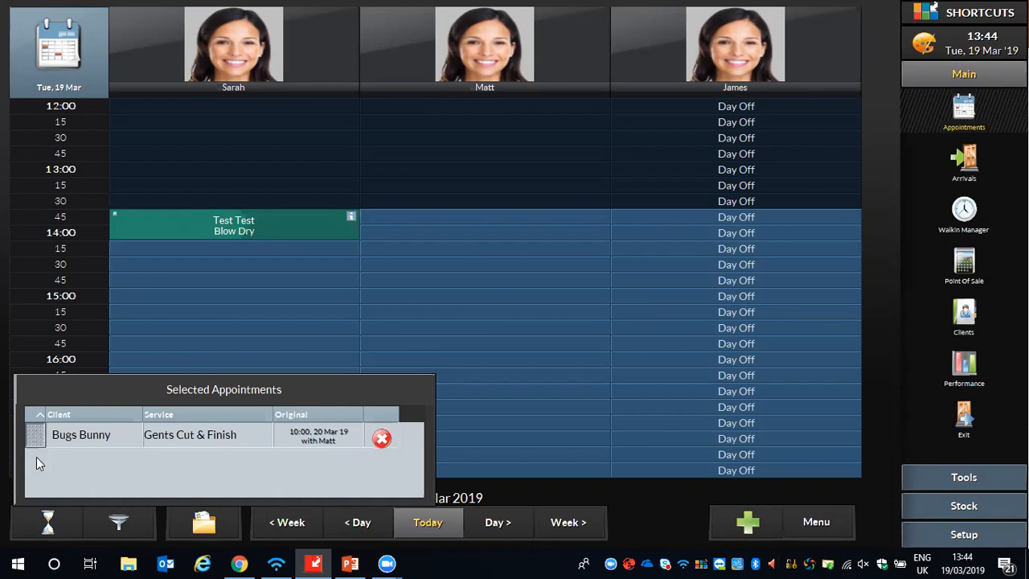
left_click_drag(33, 441, 372, 230)
left_click(657, 283)
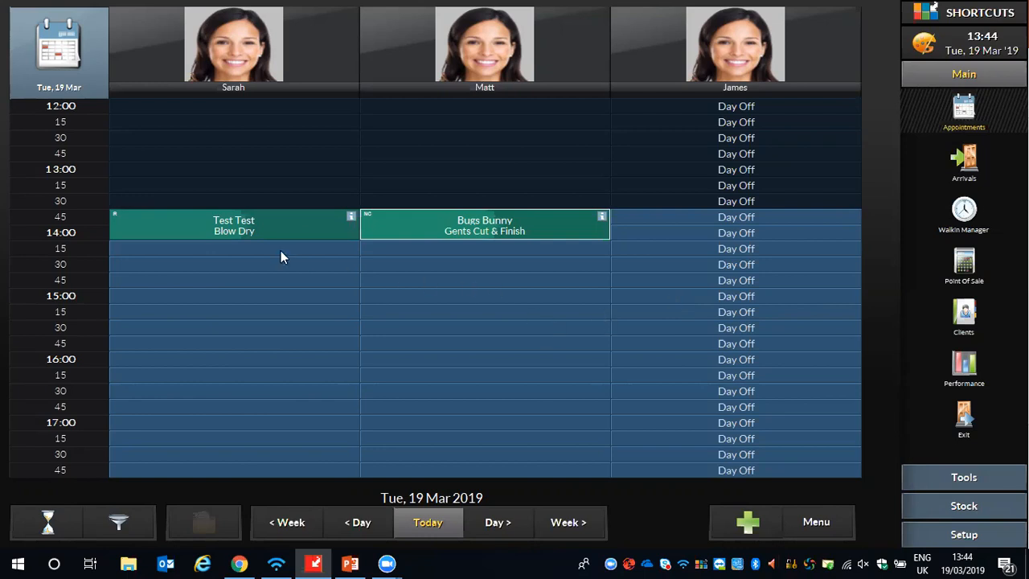
- Add the note "Running slightly late" to the Blow Dry appointment on 19 Mar
right_click(176, 222)
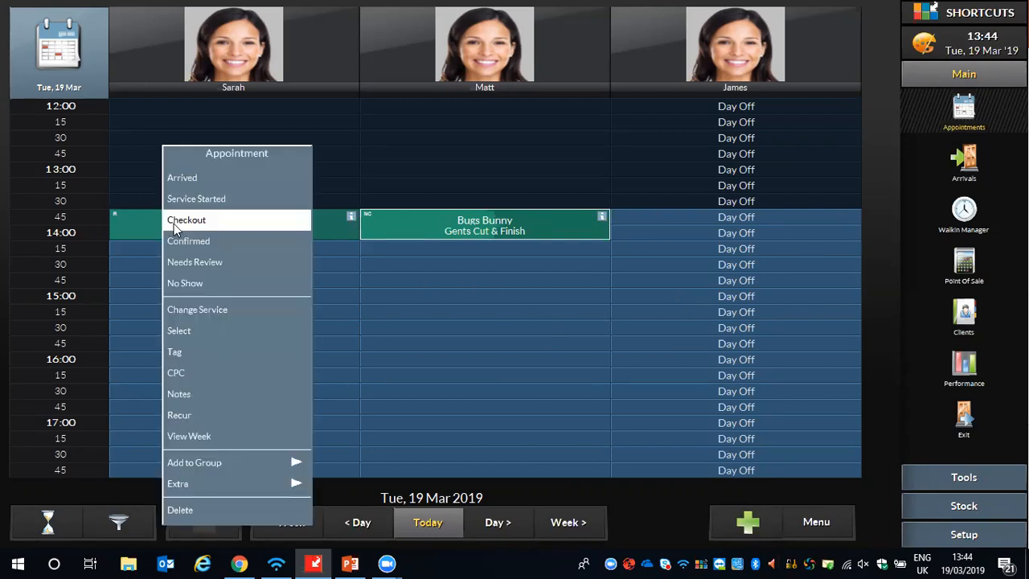
left_click(181, 394)
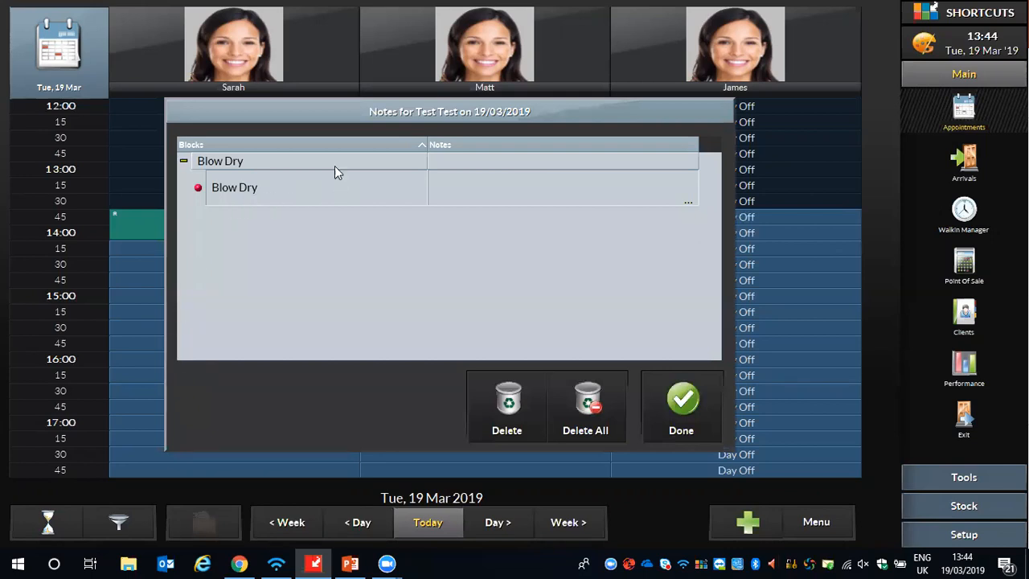
left_click(464, 182)
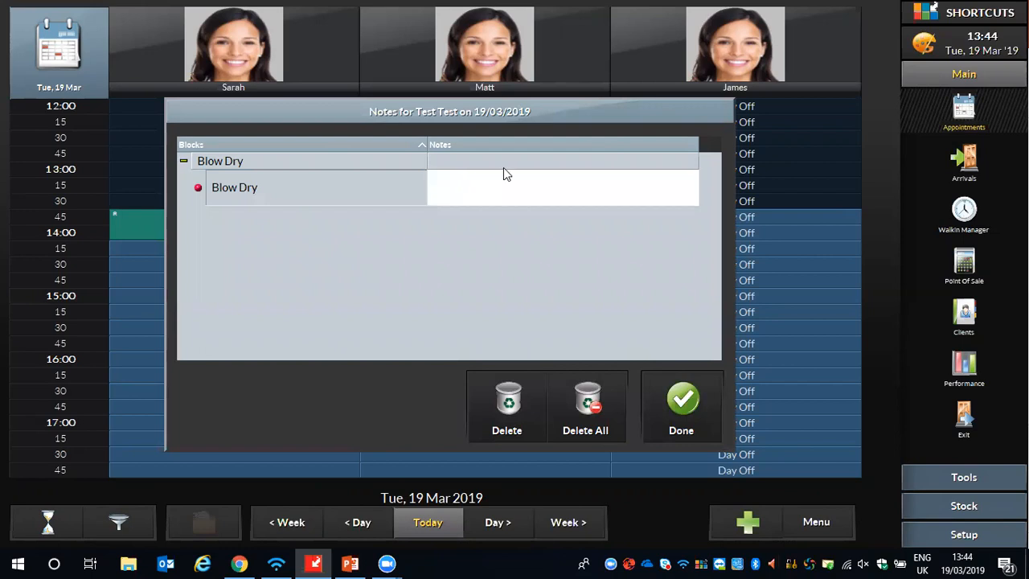
type("Running slightly late")
left_click(681, 402)
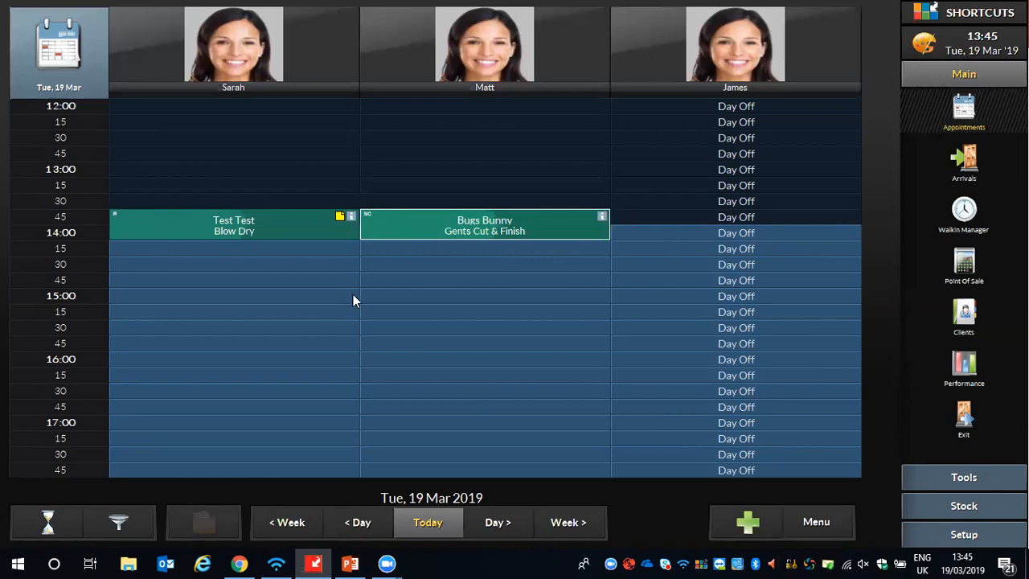
- Leave the first employee the message "Please lock up tonight"
left_click(274, 220)
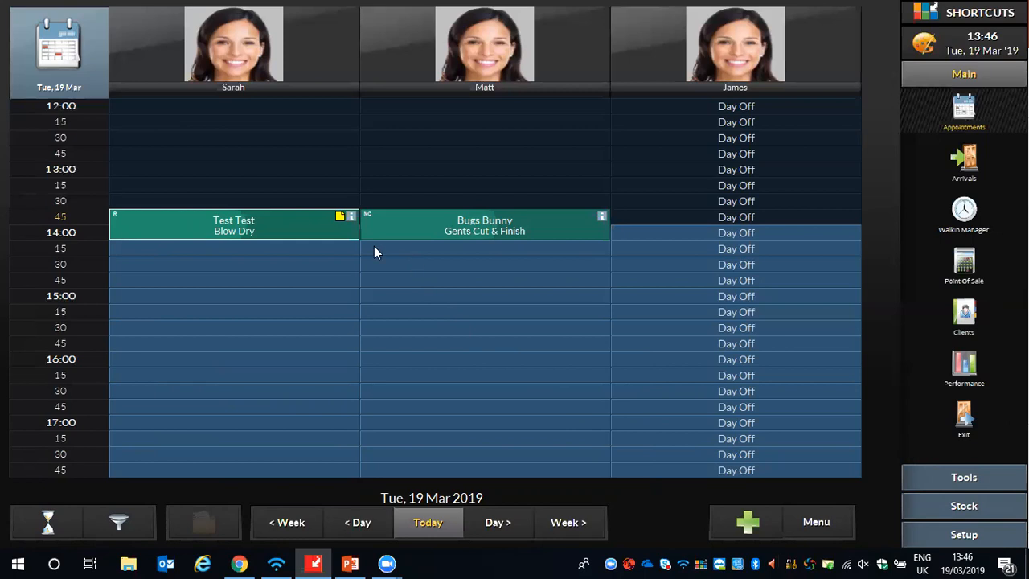
left_click(244, 53)
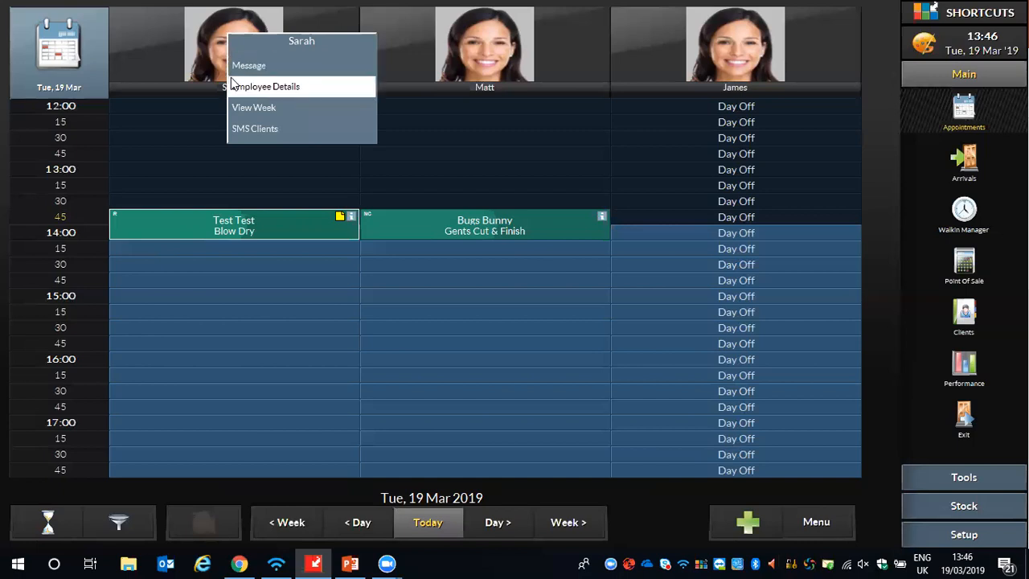
left_click(244, 65)
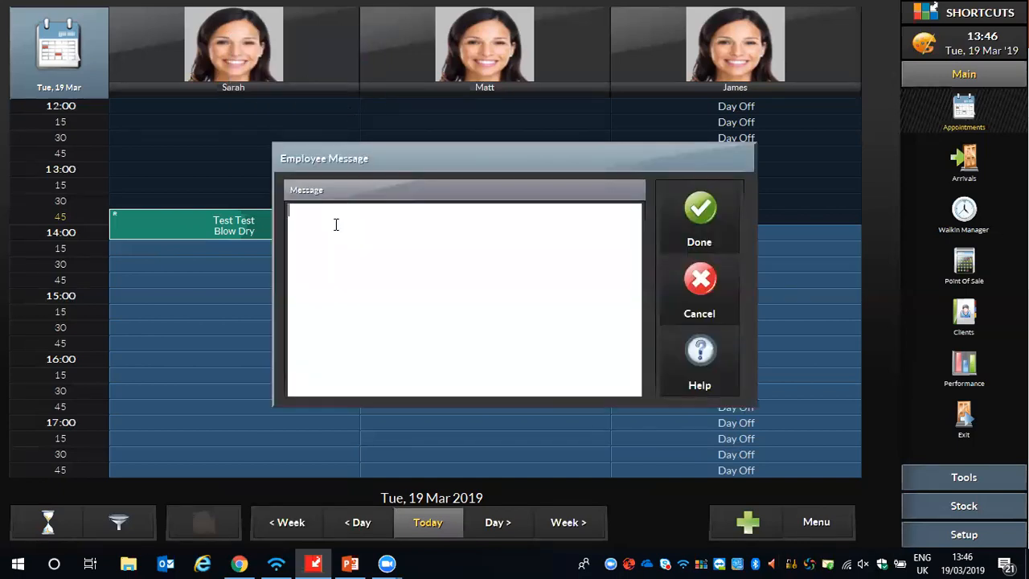
type("Please lock up tnight")
key("BackSpace")
key("BackSpace")
key("BackSpace")
key("BackSpace")
key("BackSpace")
key("BackSpace")
type("onight")
left_click(686, 214)
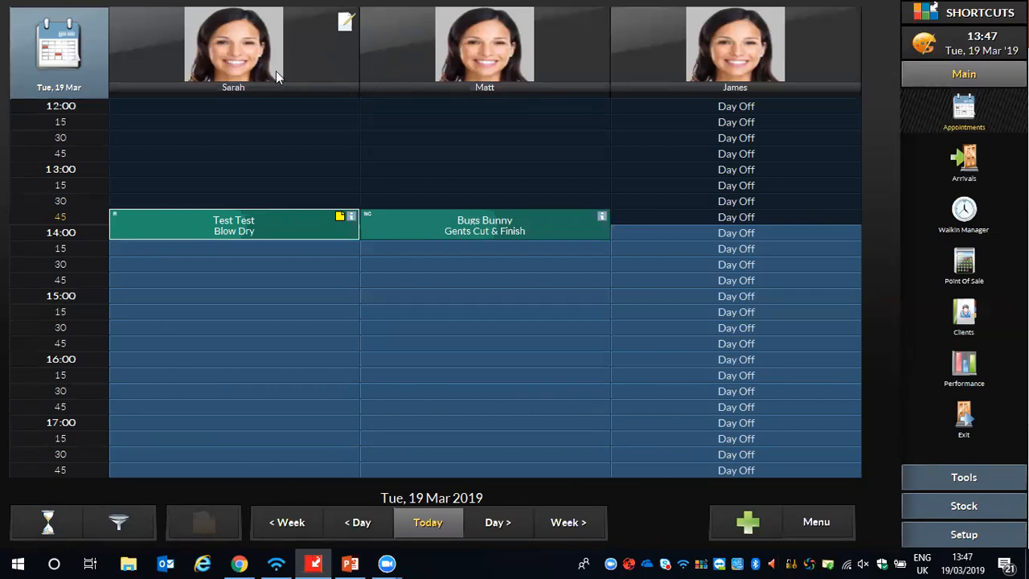
- View the first employee's week schedule, extend it to 2 weeks, and return to the day's appointment book
left_click(214, 44)
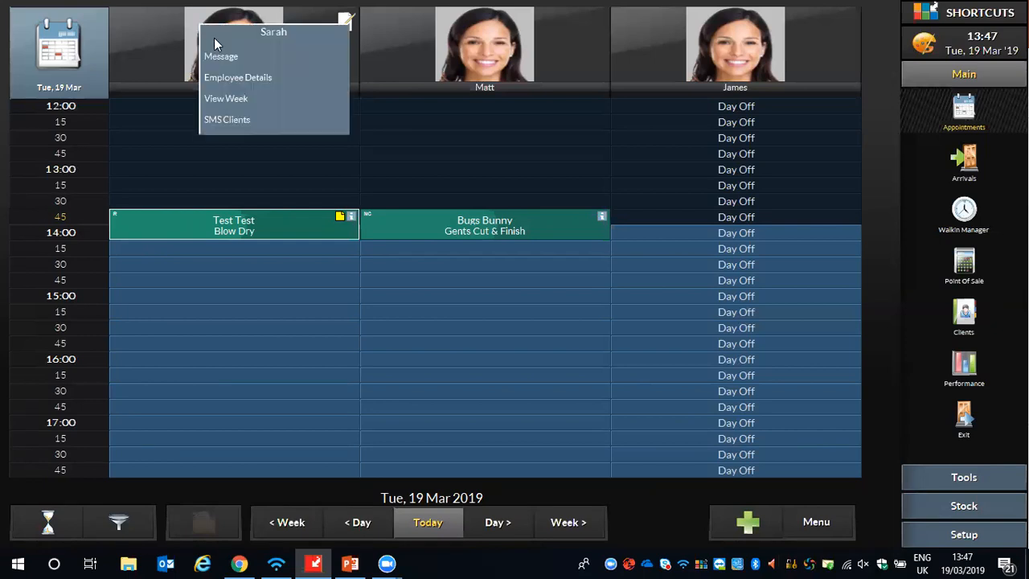
left_click(218, 103)
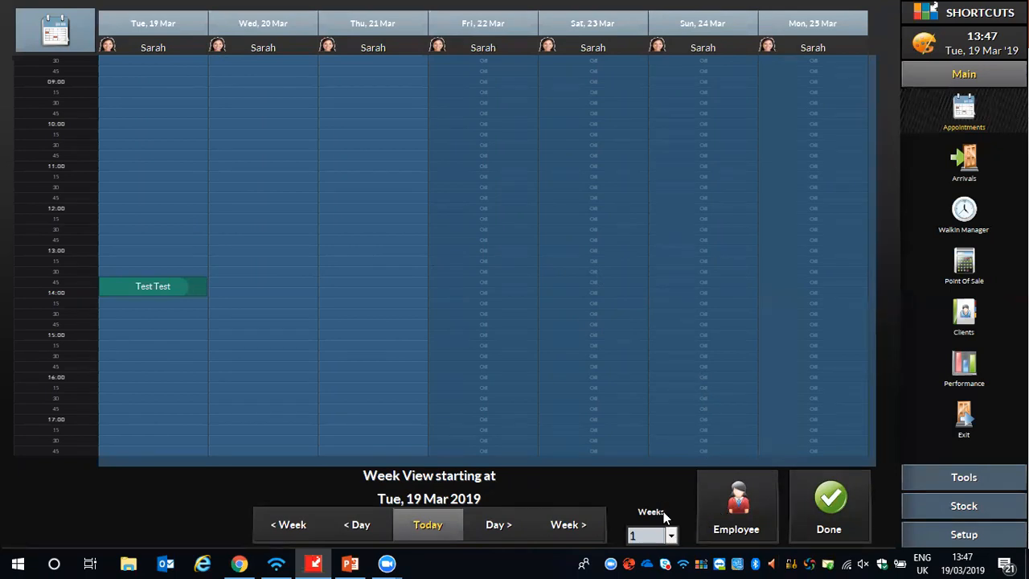
left_click(670, 538)
left_click(637, 501)
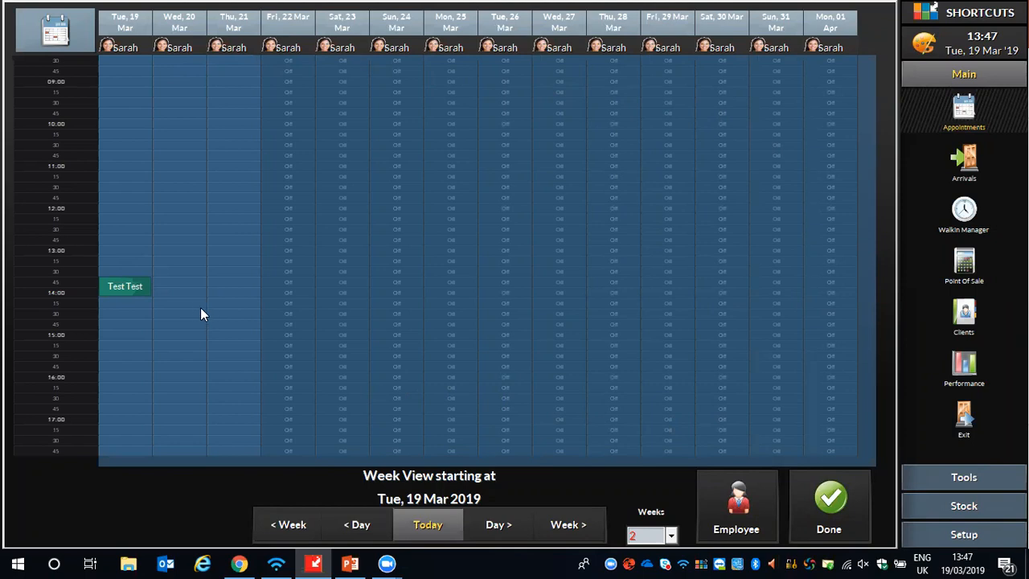
left_click(831, 501)
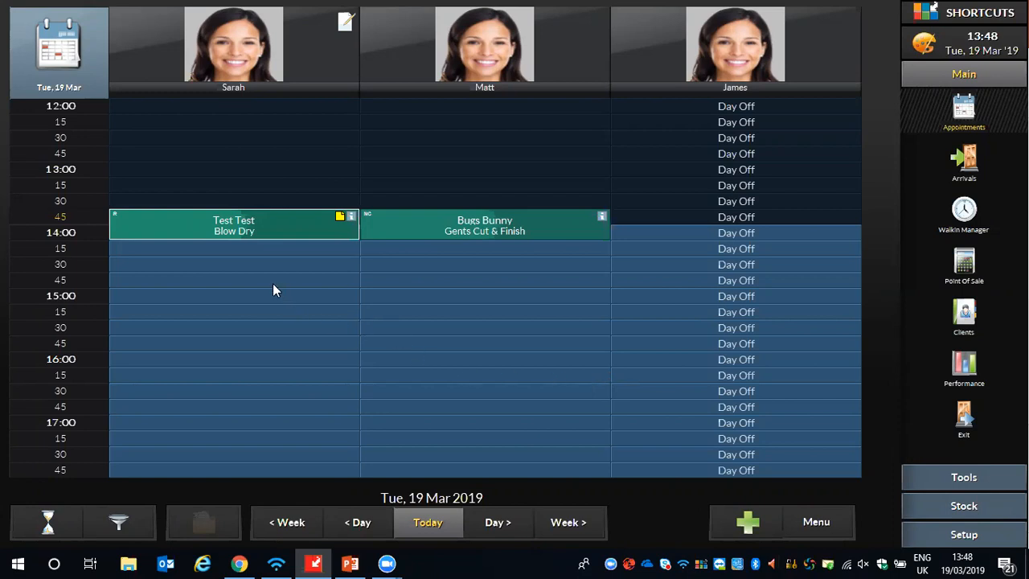
- Add the alert message "Has lots of hair - needs extra time" to the Blow Dry client's card and return to the appointment book
double_click(211, 231)
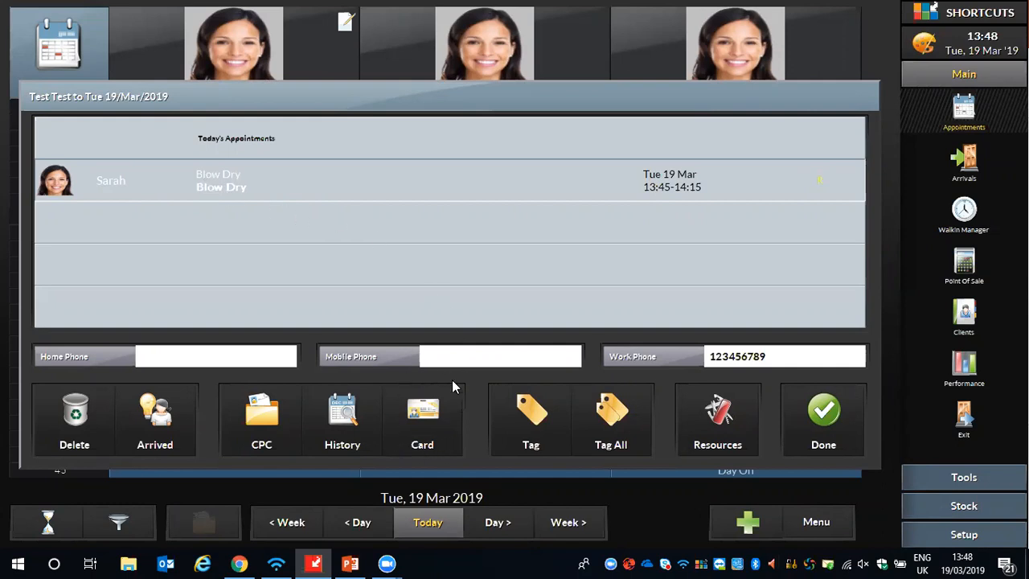
left_click(425, 429)
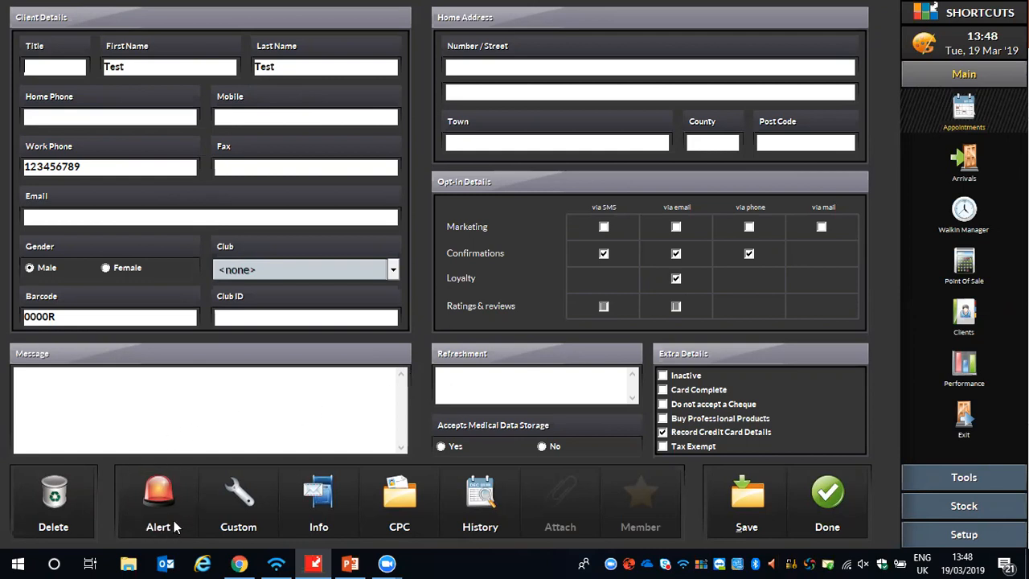
left_click(146, 501)
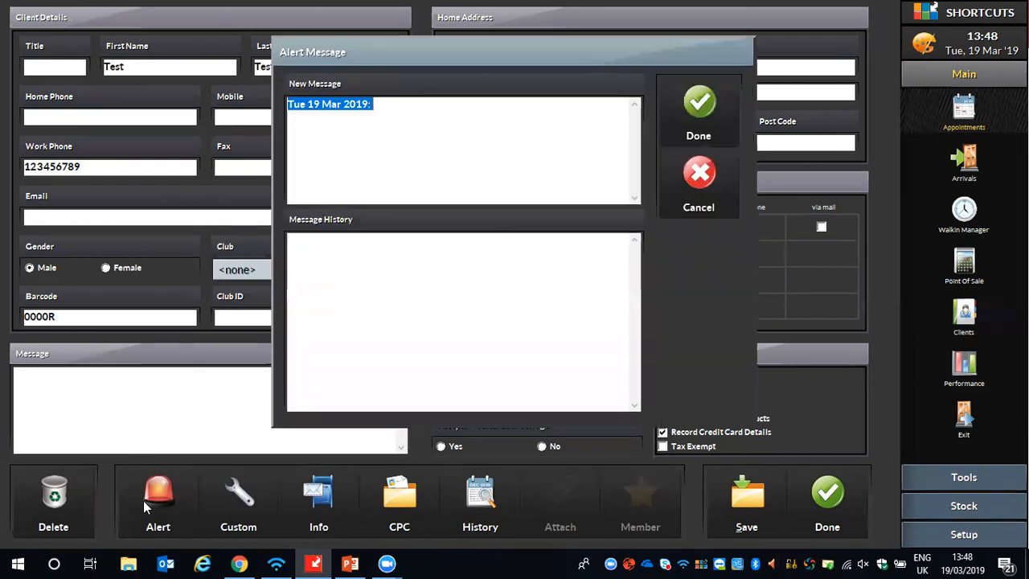
left_click(301, 292)
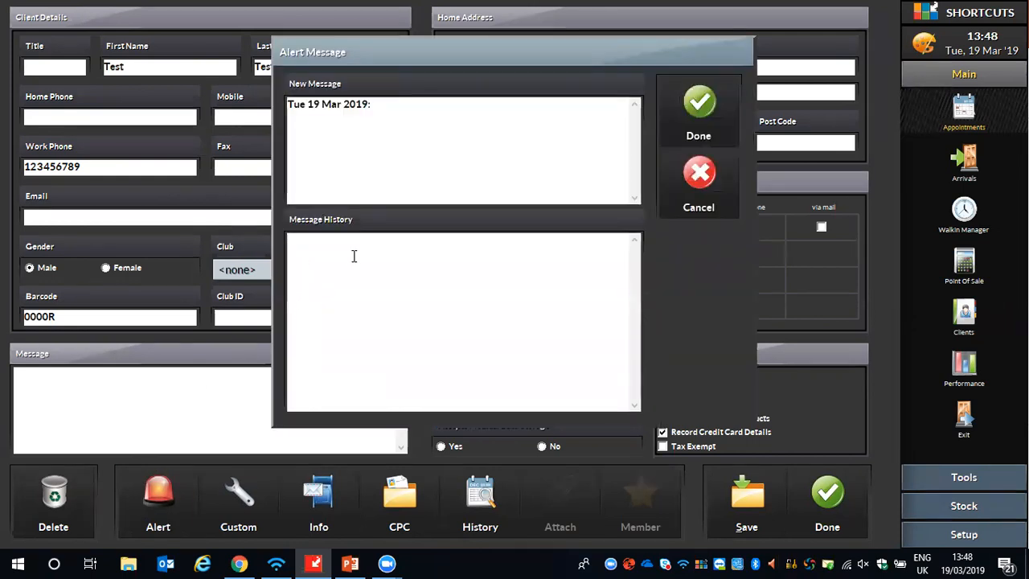
type("Has lots")
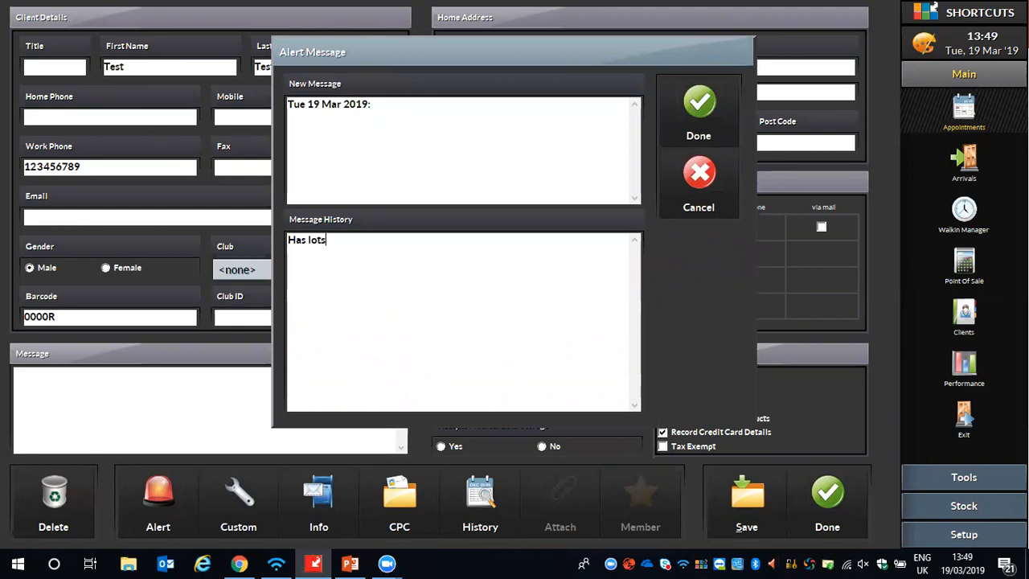
type(" of hair - needs extra time")
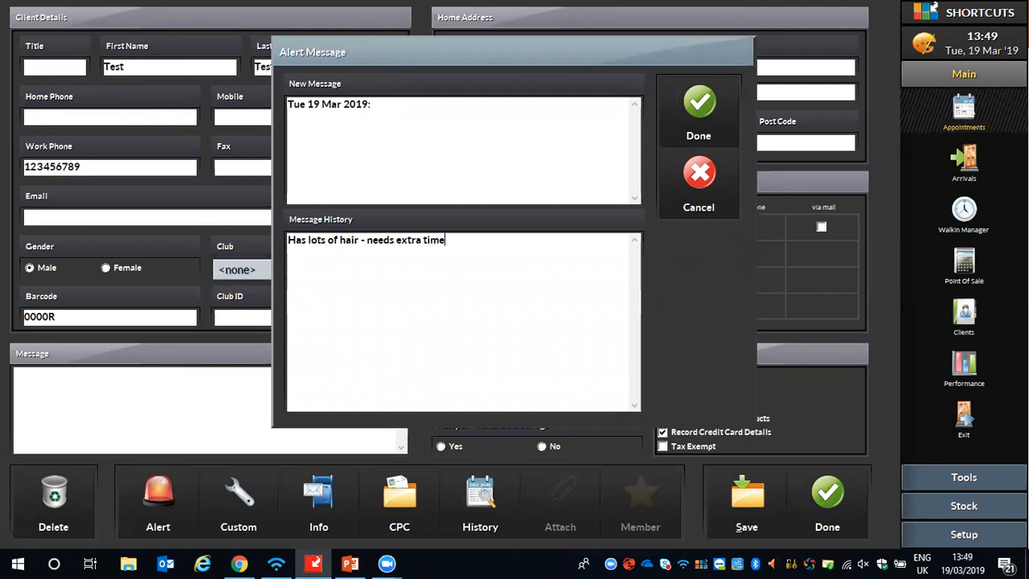
left_click(697, 114)
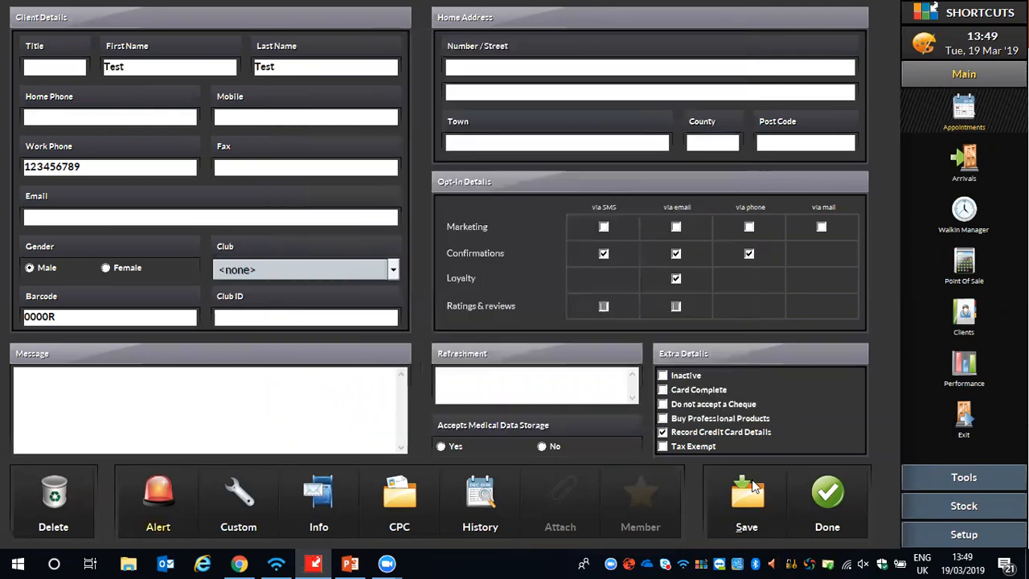
left_click(821, 493)
left_click(825, 444)
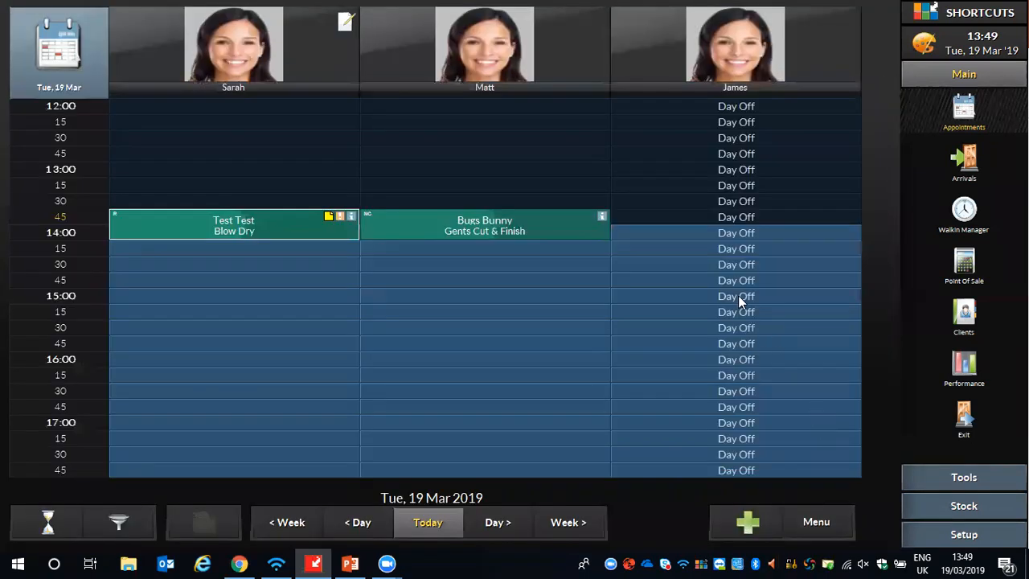
- Check the note and client message in the Blow Dry appointment's information, and close it
left_click(318, 225)
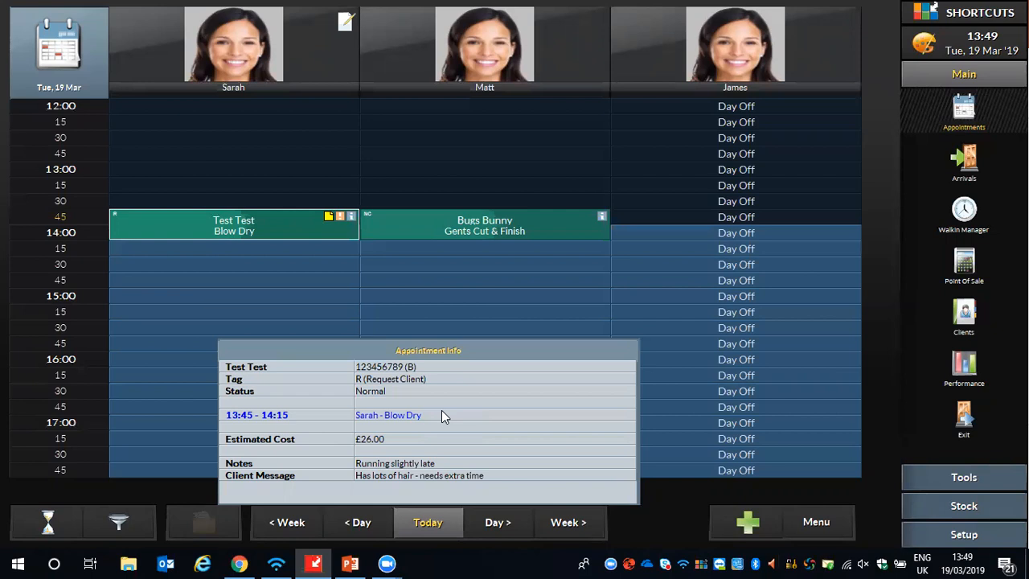
left_click(672, 514)
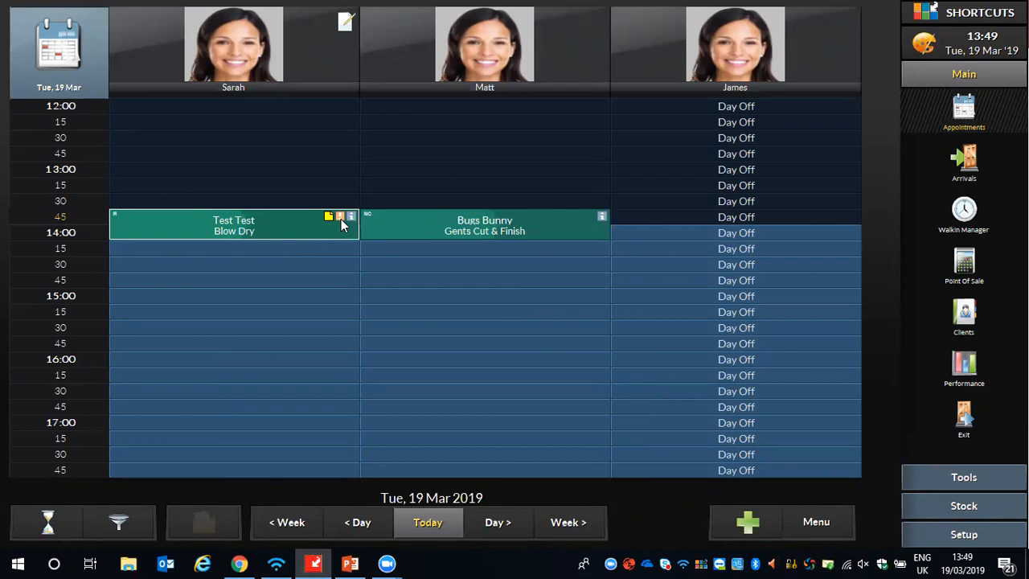
left_click(341, 220)
left_click(650, 504)
- Review the Blow Dry client's summary and alert in the client list, and return to the appointment book
left_click(966, 318)
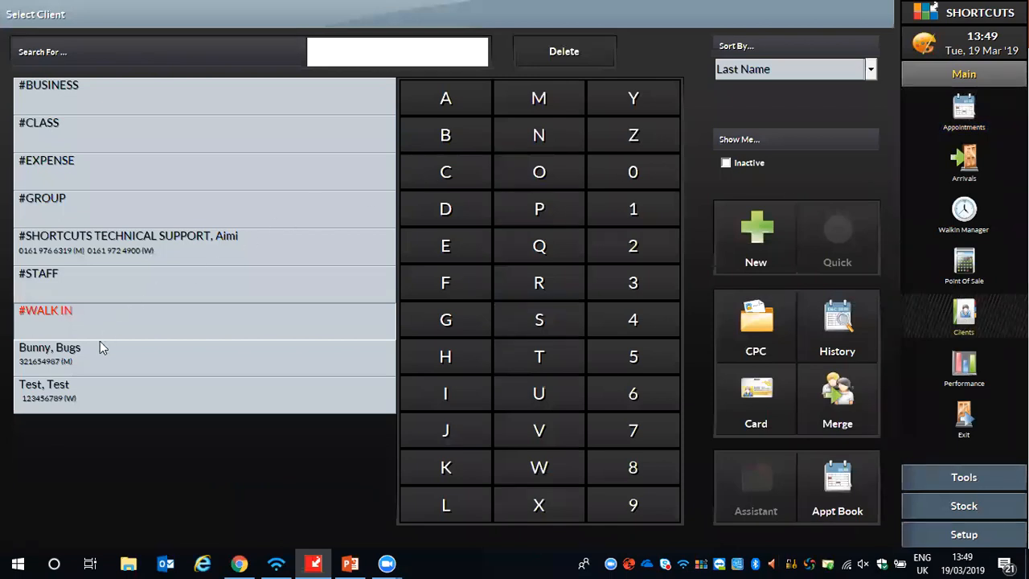
left_click(67, 394)
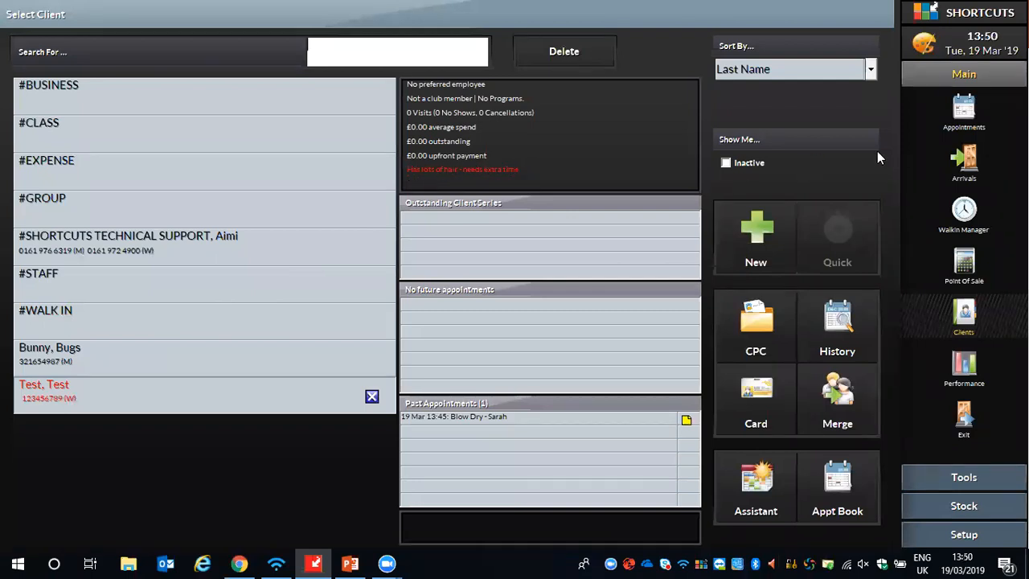
left_click(964, 113)
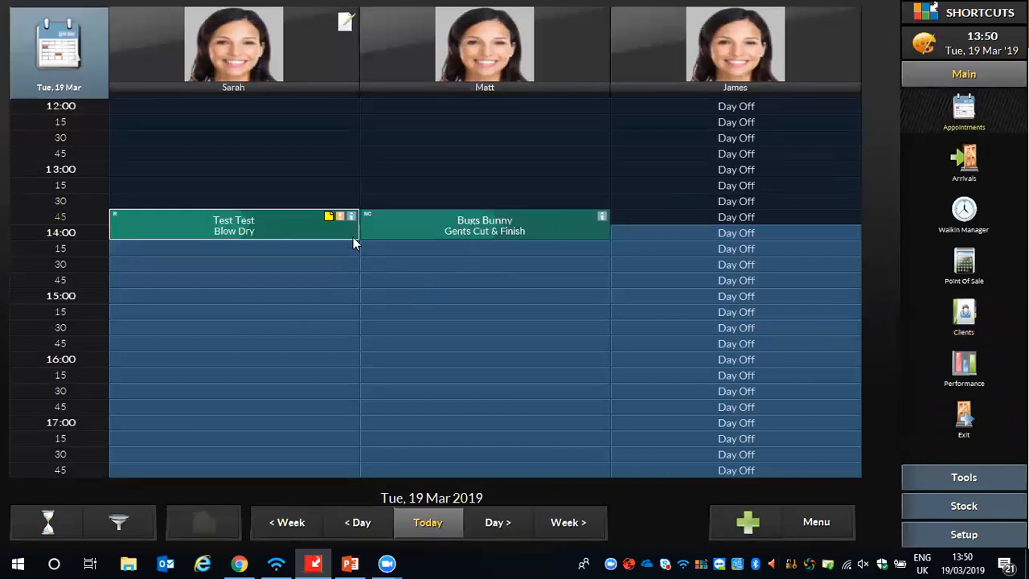
- Extend the Blow Dry appointment to 14:45 and add the visit note "7.13 and 20vol" to its client's history
left_click_drag(351, 236, 350, 268)
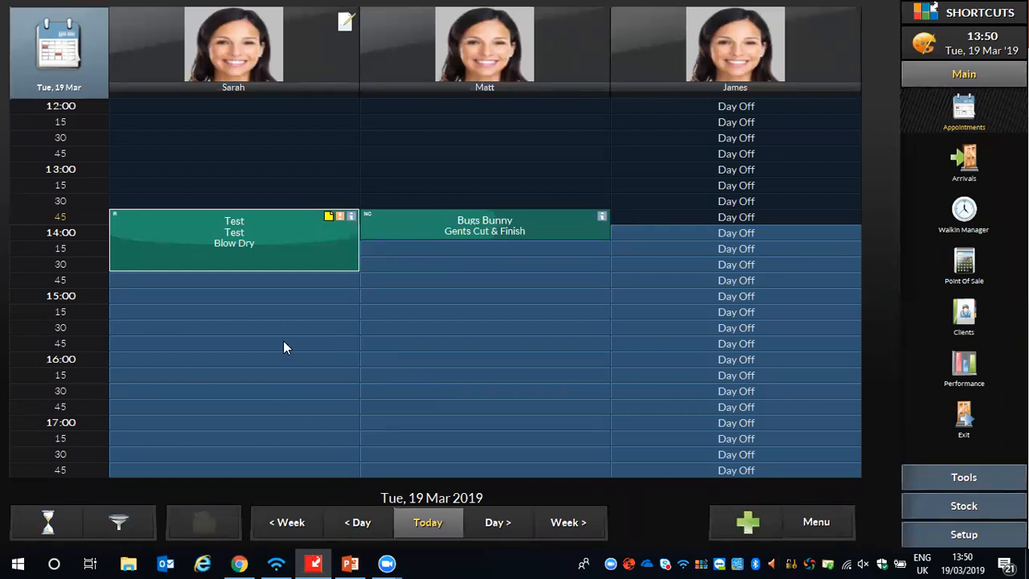
left_click(261, 252)
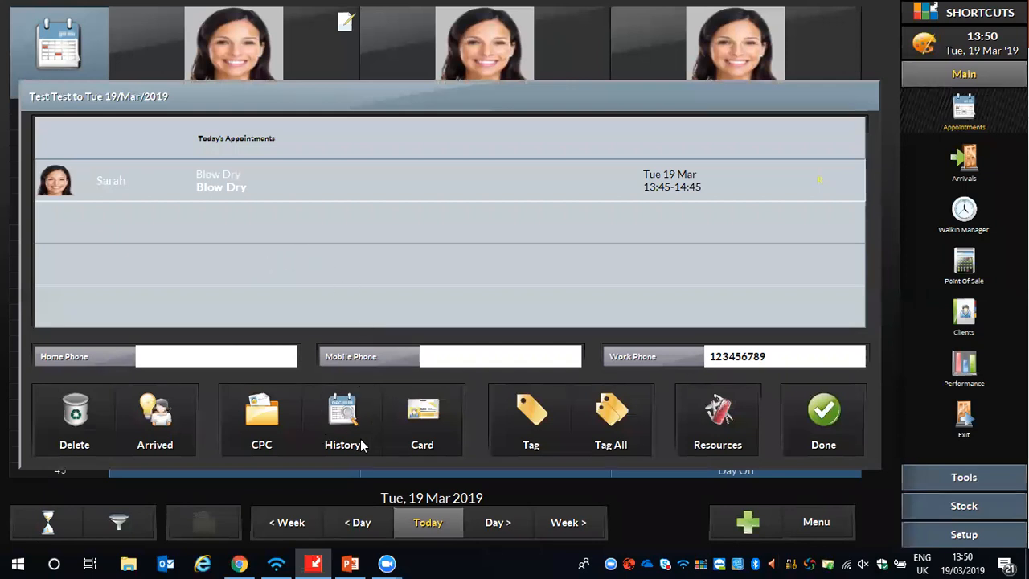
left_click(361, 413)
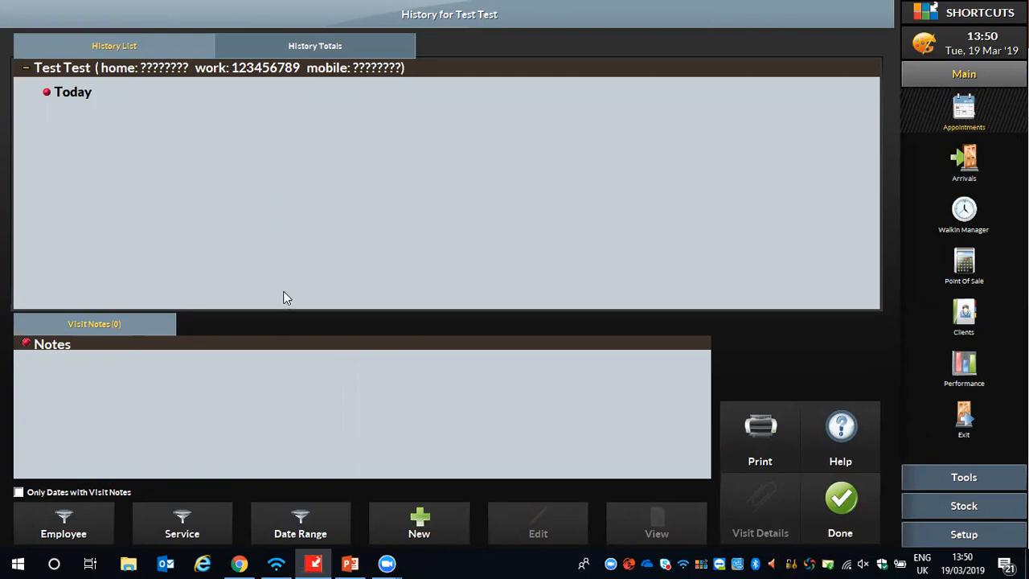
left_click(419, 524)
left_click(312, 244)
type("7")
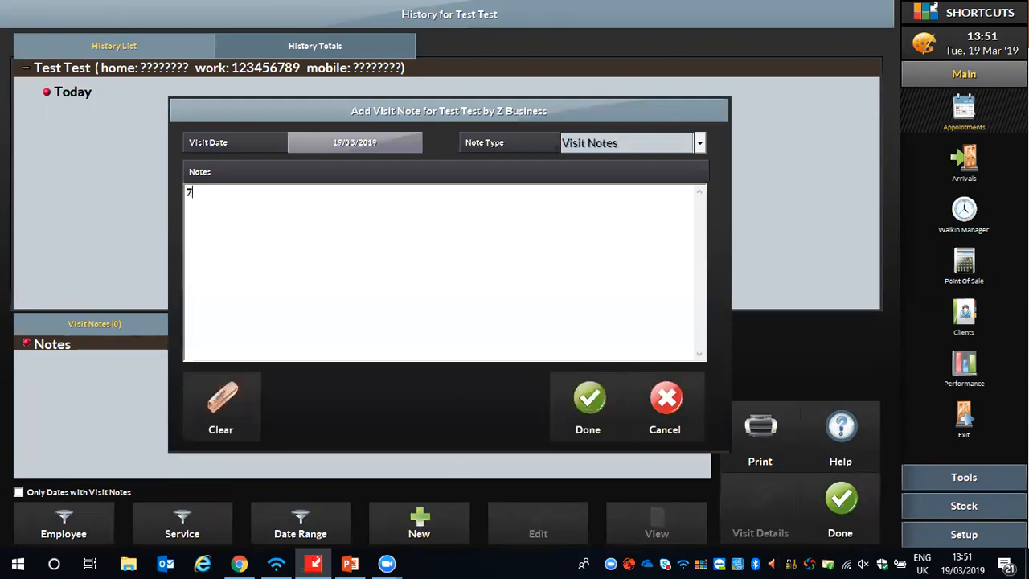
type(".13 and 20vol")
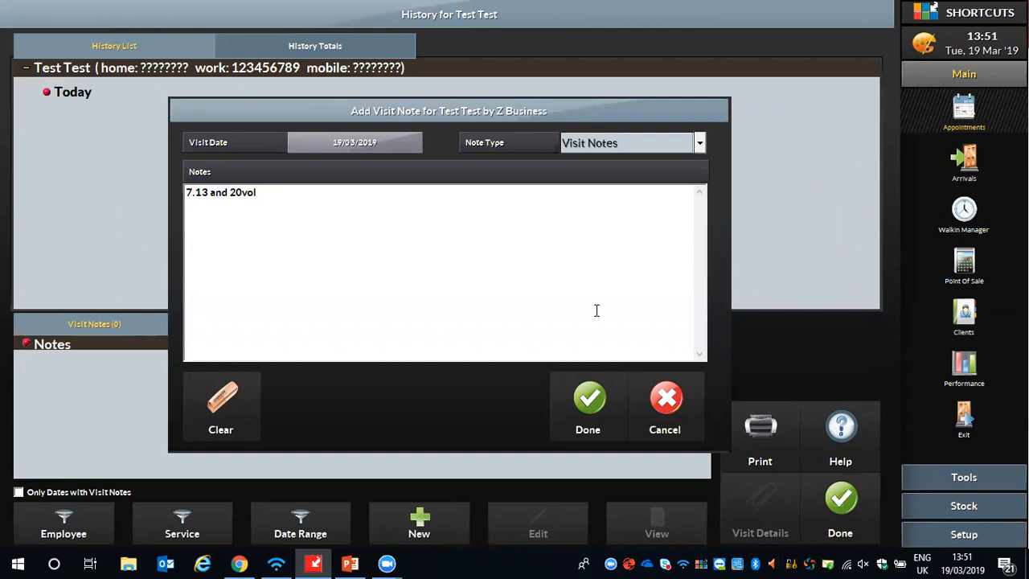
left_click(588, 402)
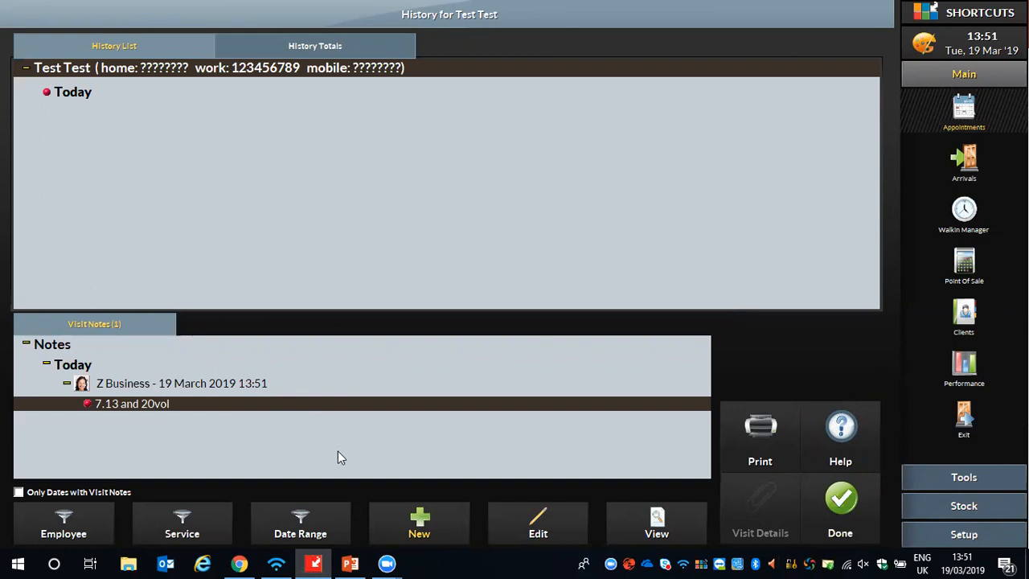
- Filter the client's visit history by date range to the single day 1 June 2019
left_click(301, 524)
left_click(668, 47)
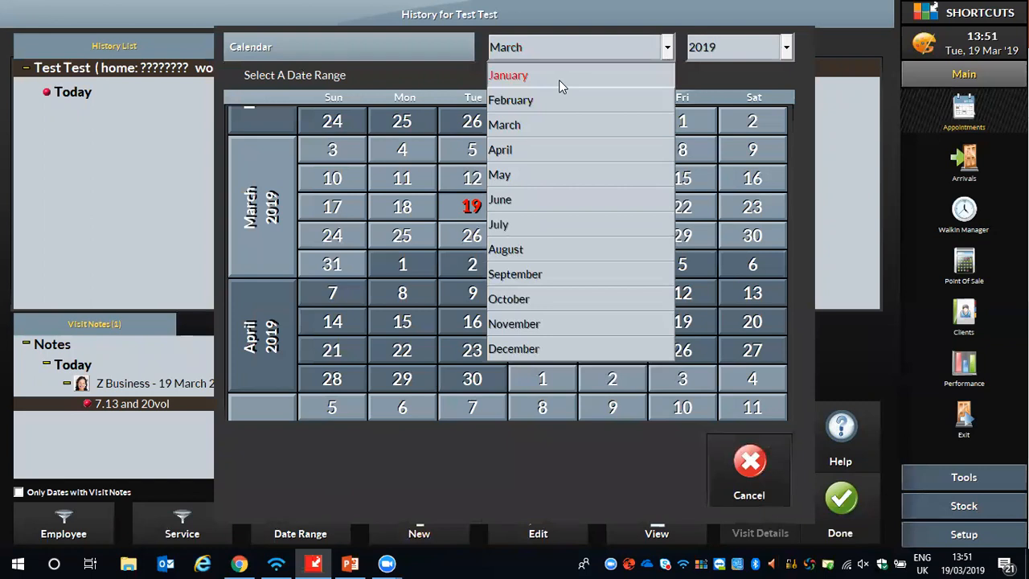
left_click(561, 77)
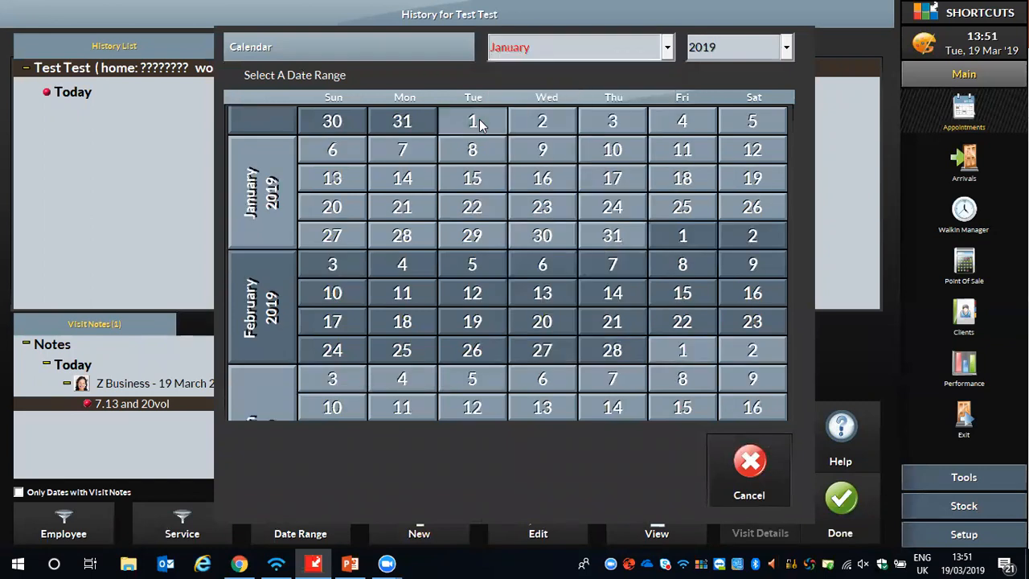
left_click(666, 48)
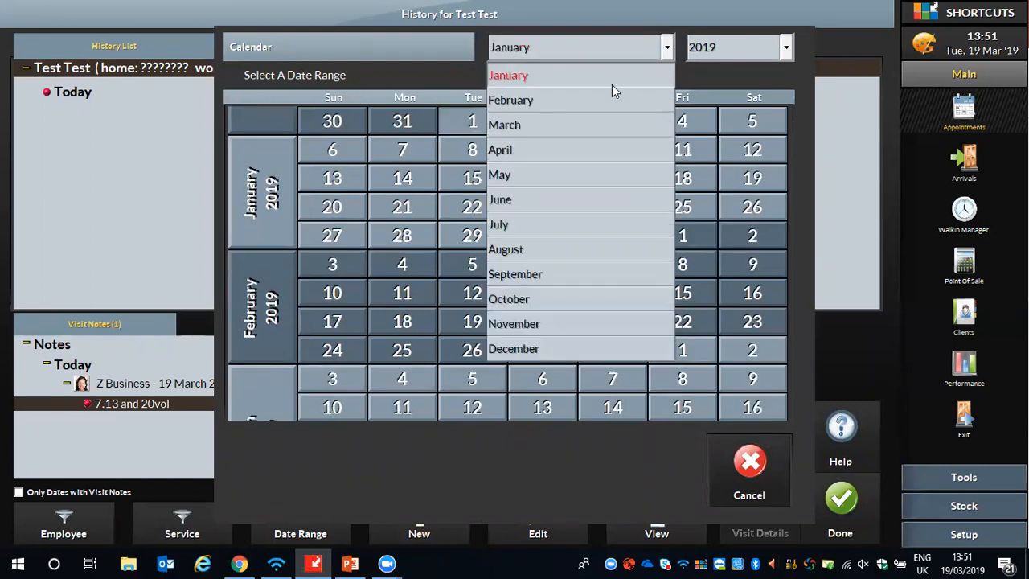
left_click(511, 205)
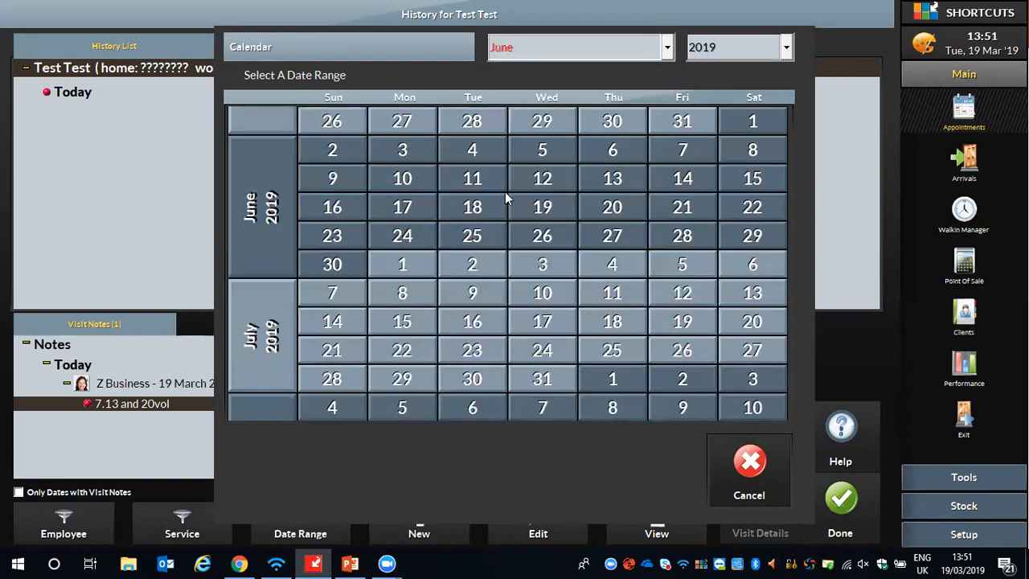
left_click(732, 122)
left_click(733, 122)
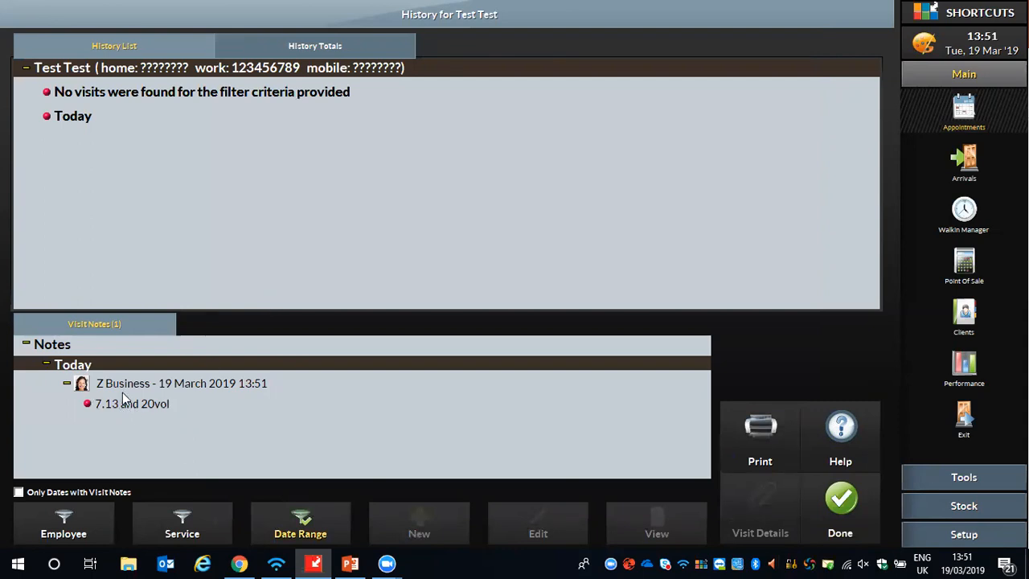
- Check the visit note in the client's history and return to the day's appointment book
left_click(123, 406)
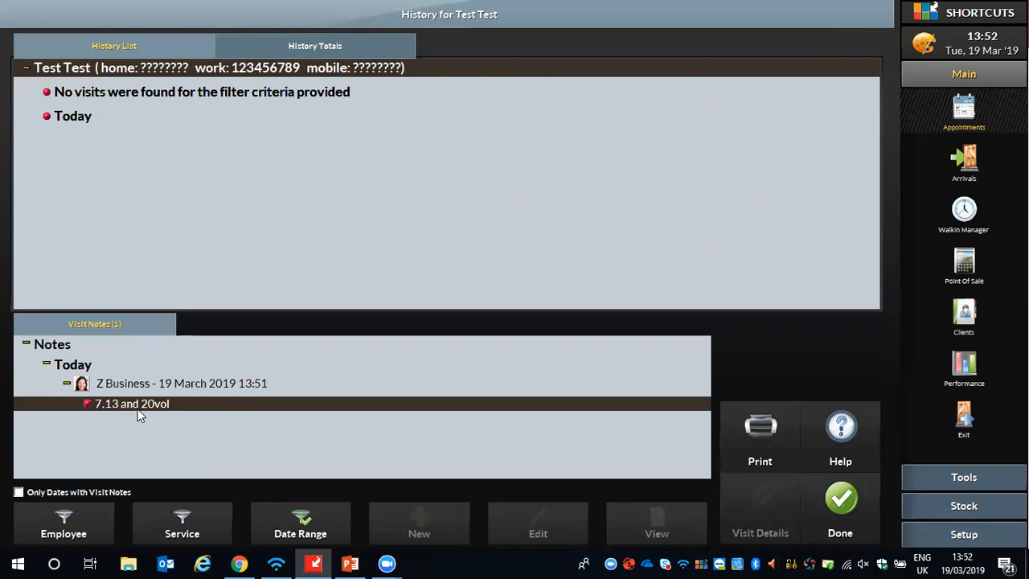
left_click(834, 521)
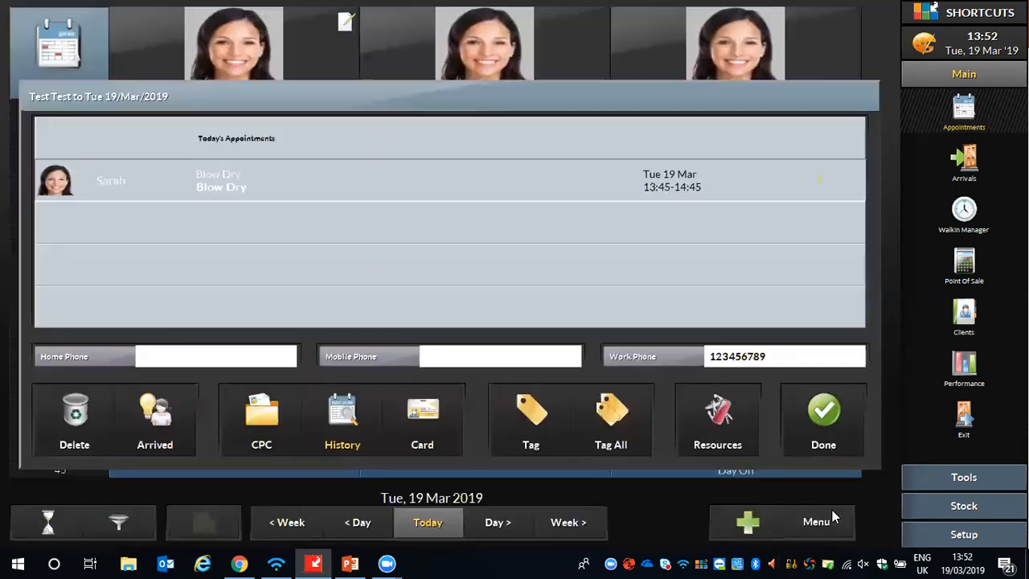
left_click(819, 435)
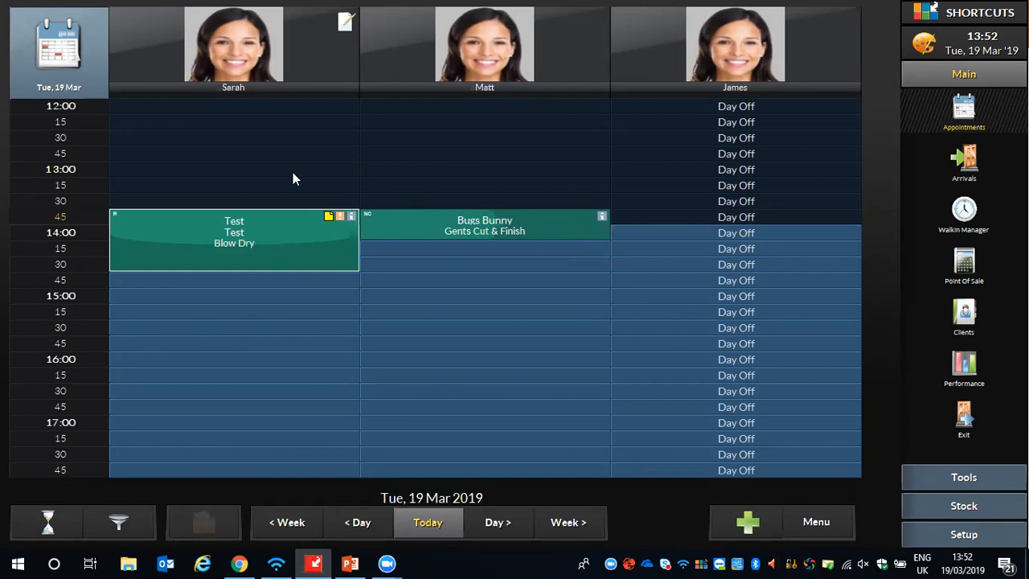
- Mark the Blow Dry appointment as arrived and undo that arrival
left_click(174, 223)
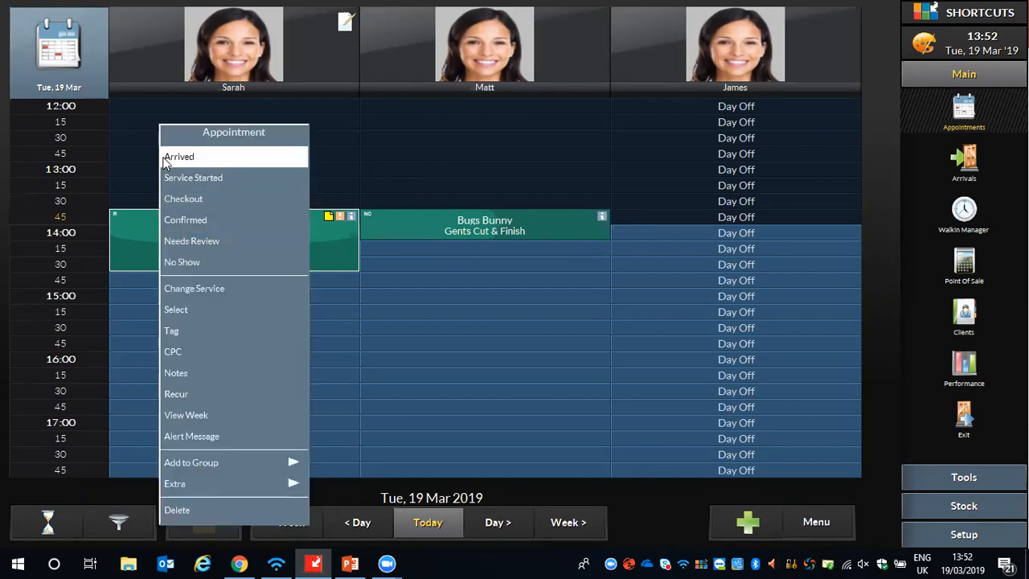
left_click(168, 163)
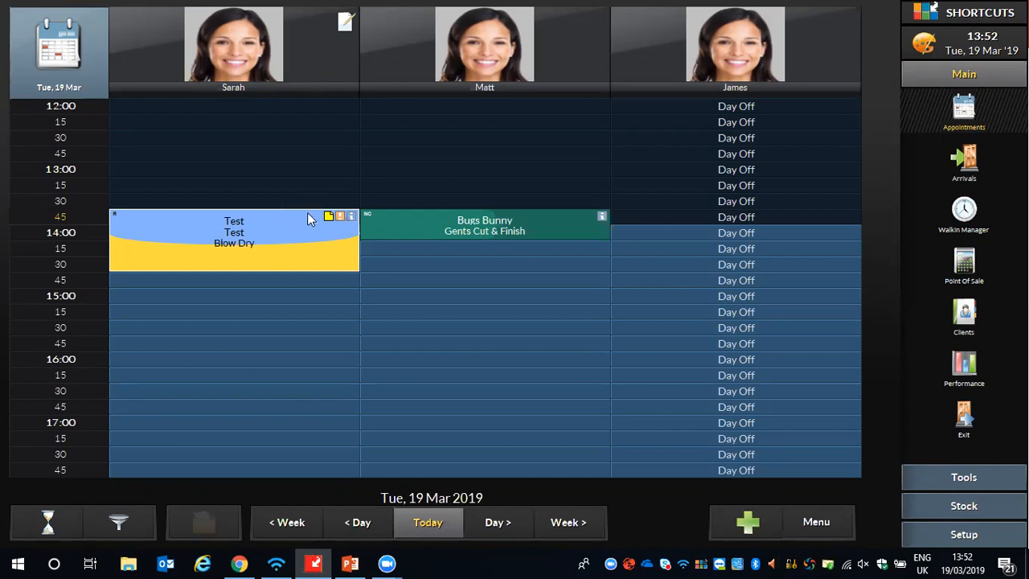
left_click(174, 220)
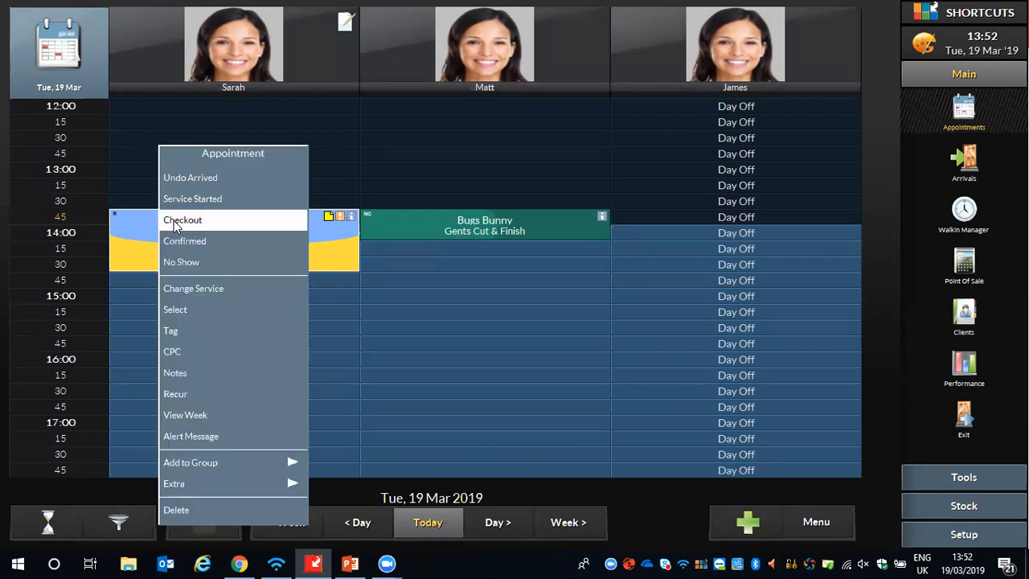
left_click(203, 180)
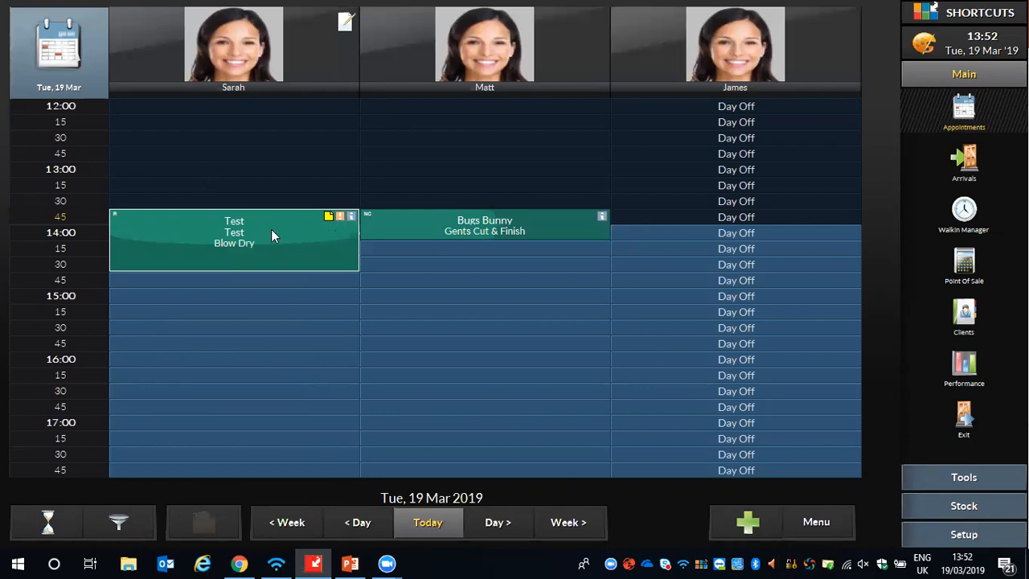
- Mark both the Blow Dry and the Gents Cut & Finish appointments as arrived
left_click(230, 224)
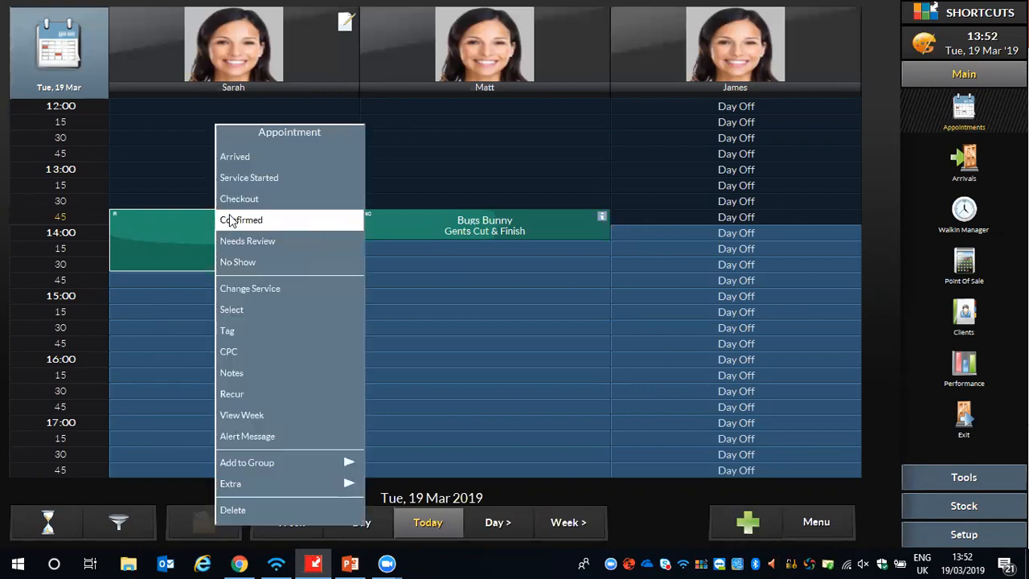
left_click(233, 156)
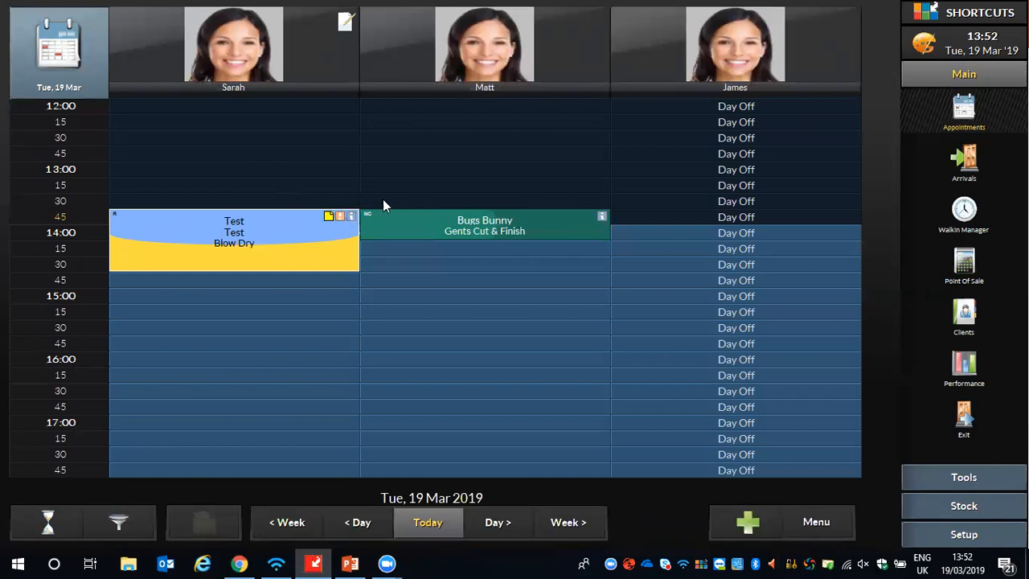
left_click(450, 225)
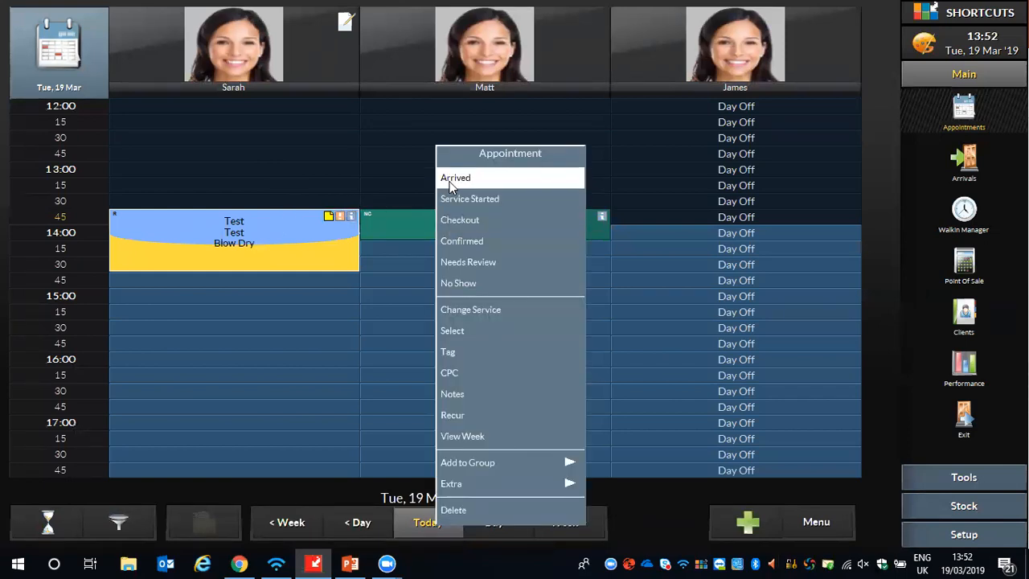
left_click(451, 181)
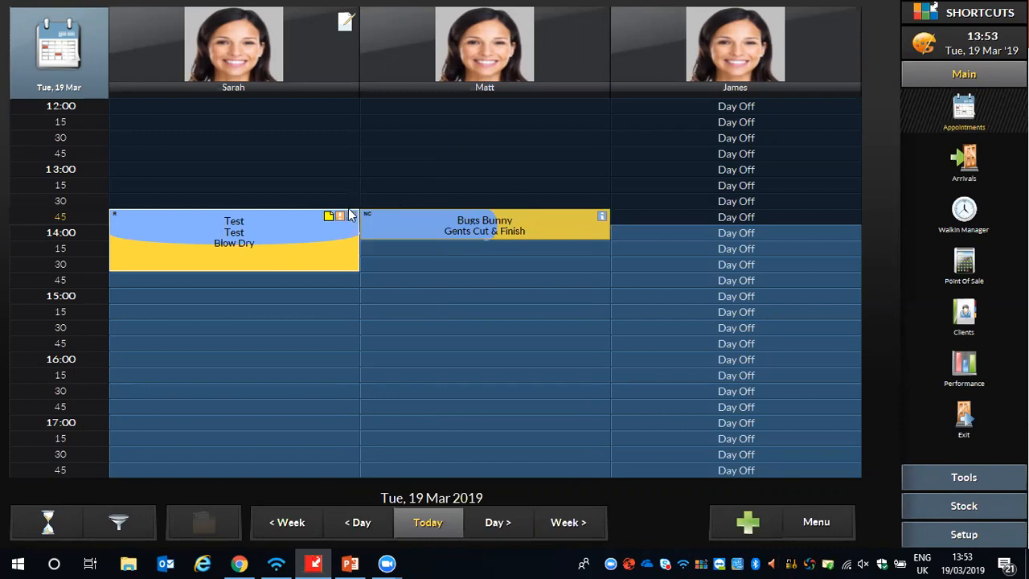
- Send the Blow Dry appointment to checkout and view the list of selectable clients in the point of sale
left_click(201, 215)
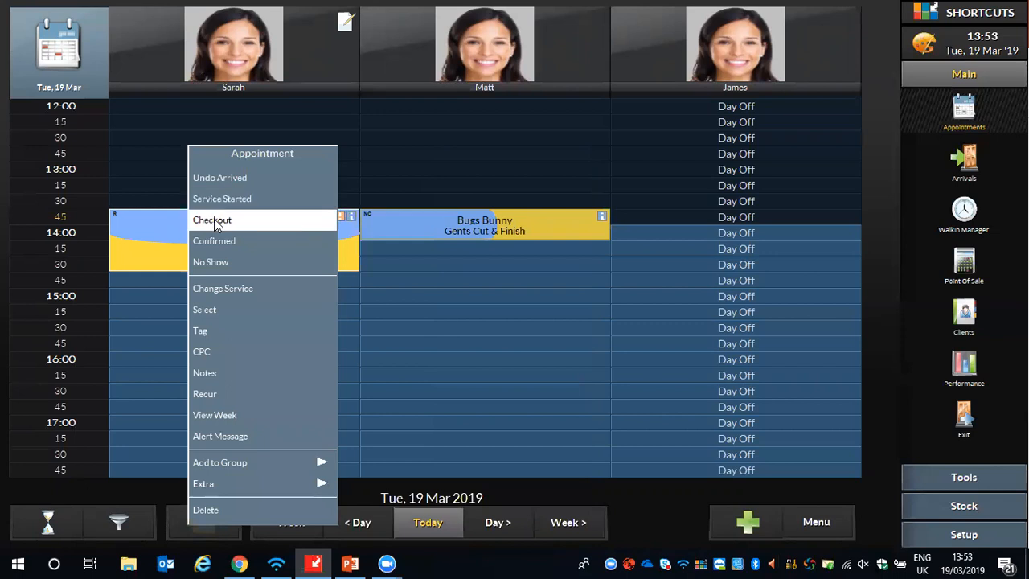
left_click(219, 220)
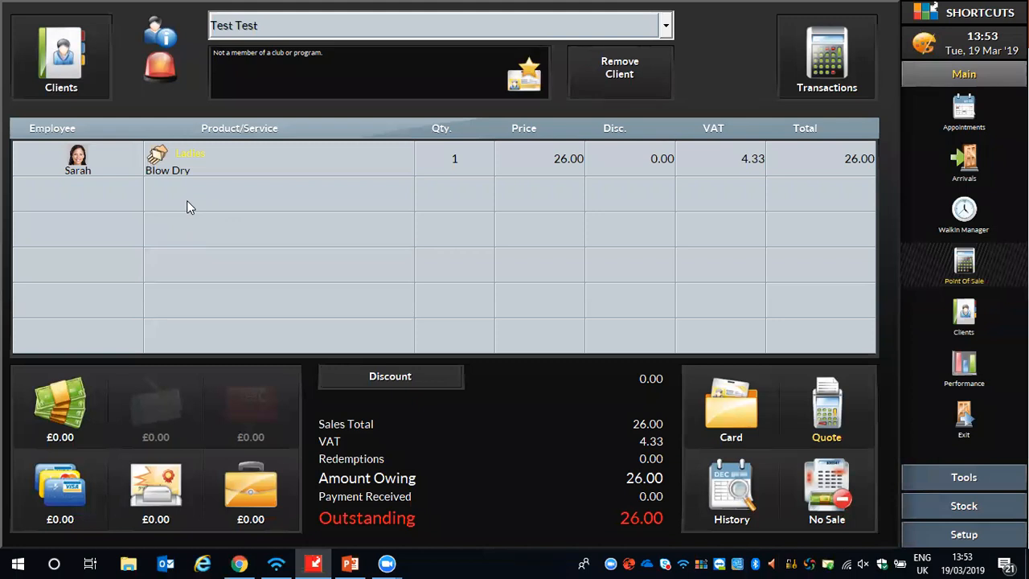
left_click(964, 109)
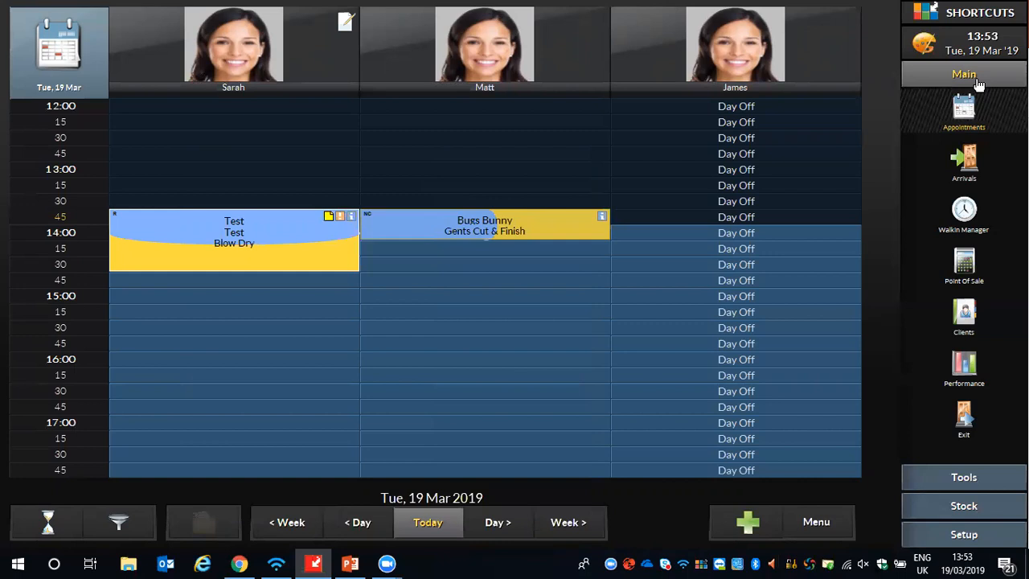
left_click(969, 269)
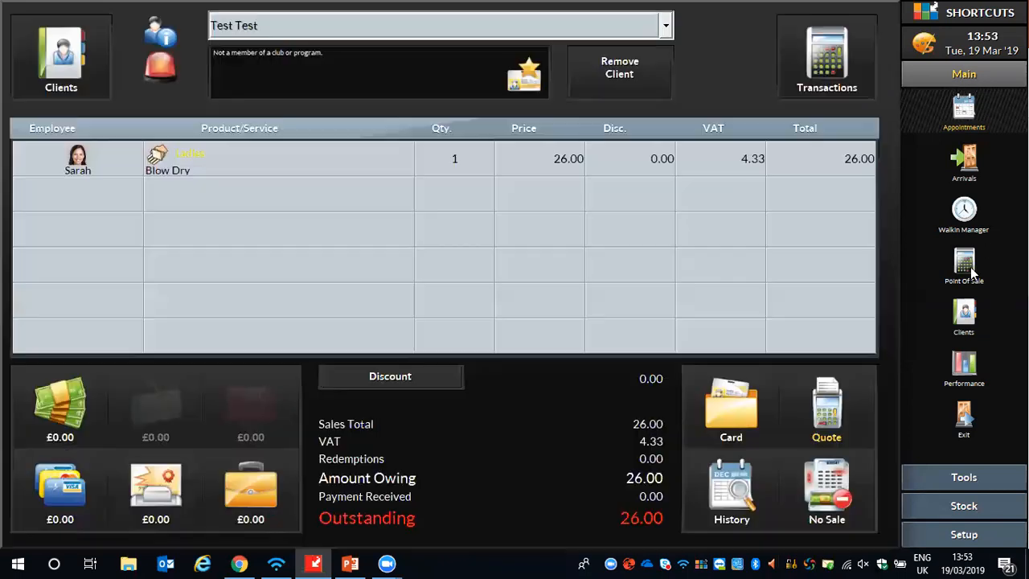
left_click(661, 29)
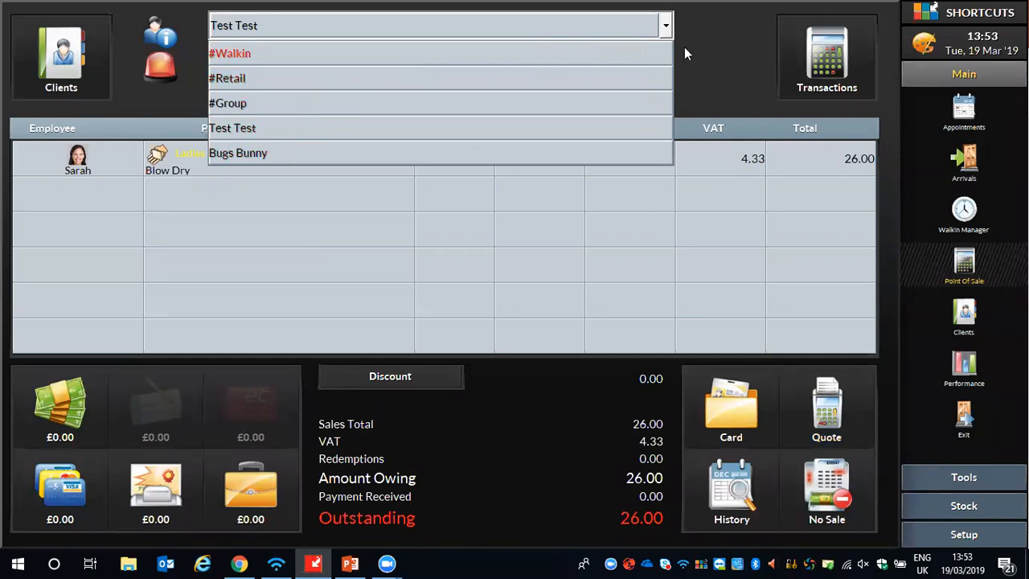
left_click(727, 59)
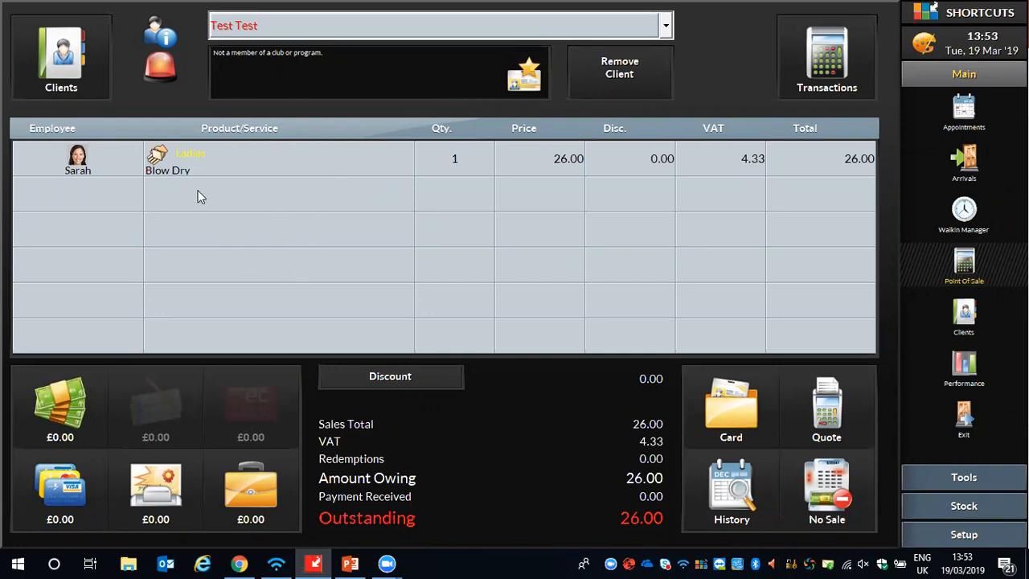
- Replace the Blow Dry on the sale with the Cut & Finish service from the Ladies category
left_click(229, 161)
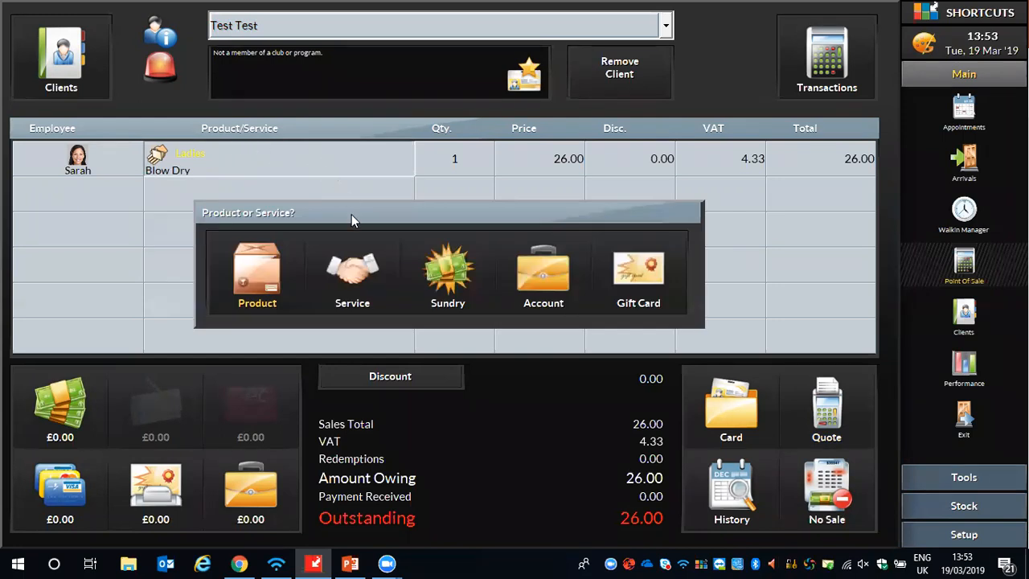
left_click(354, 273)
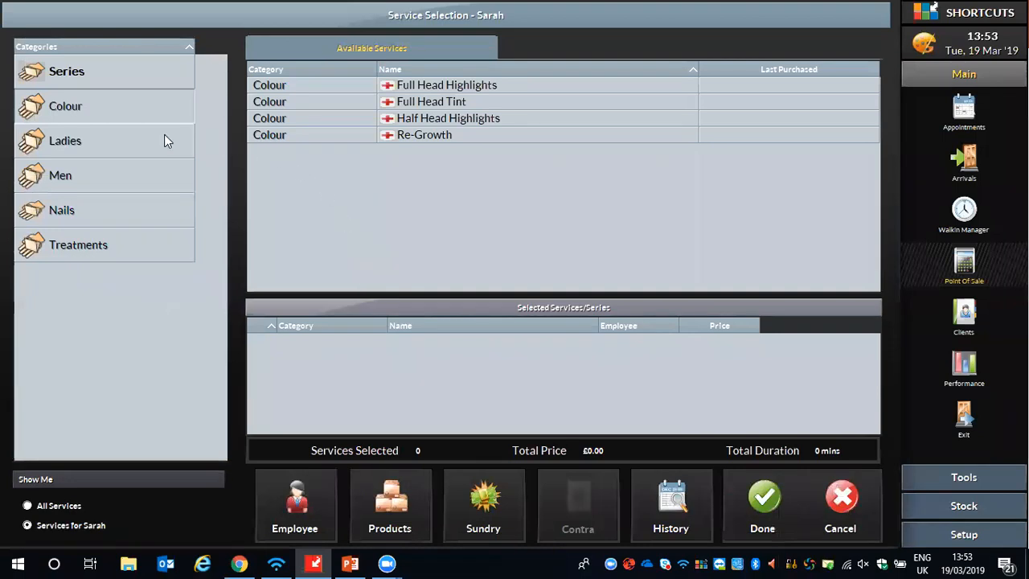
left_click(93, 146)
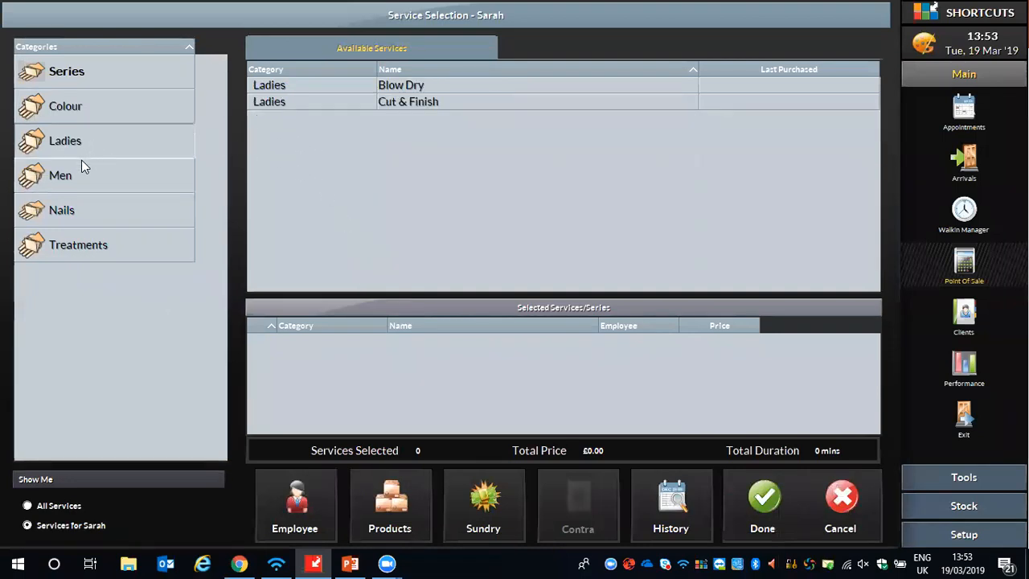
left_click(405, 103)
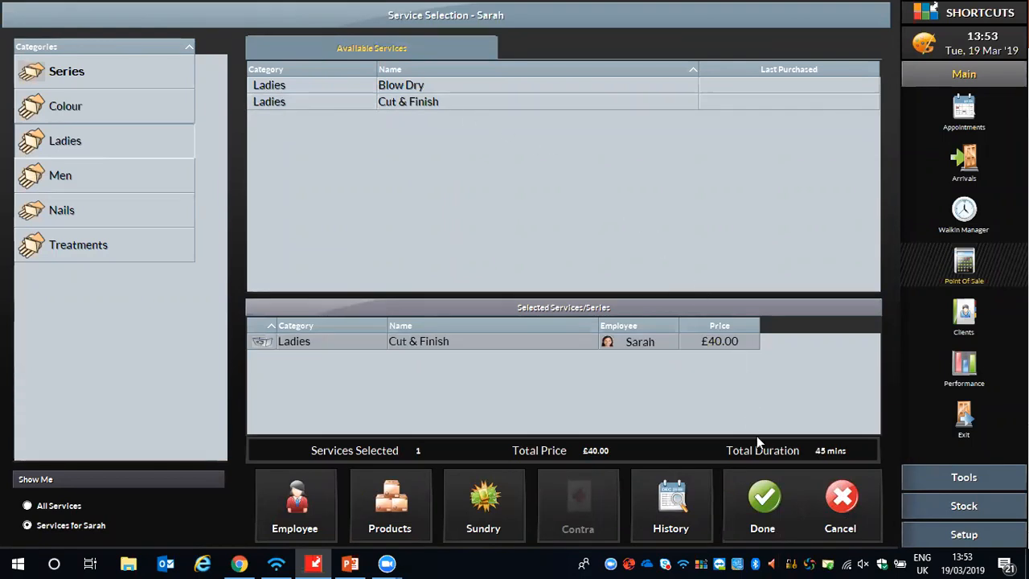
left_click(764, 509)
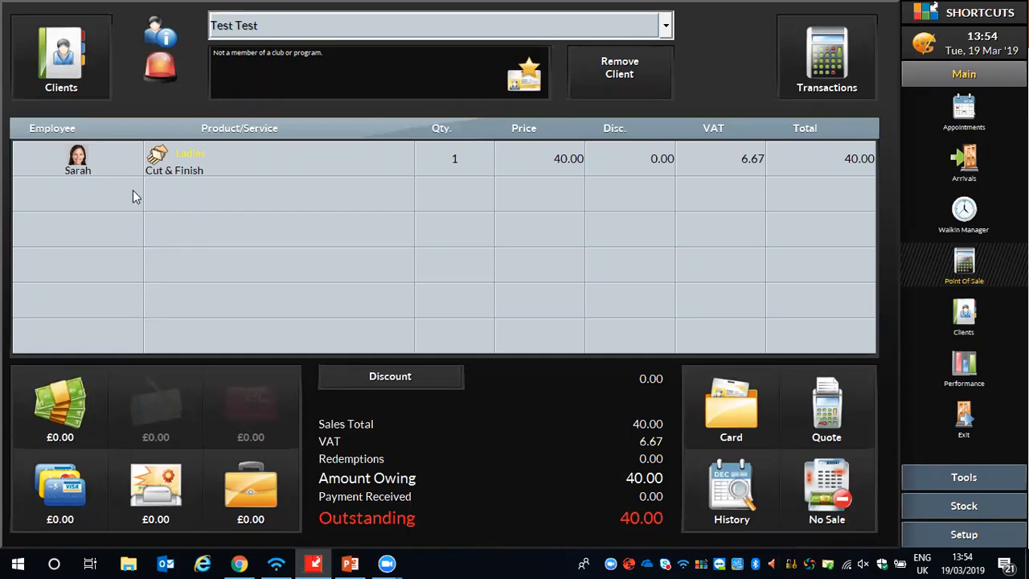
- Start a new product line for the Senior Stylist and select Finishing Spray 300 from Paul Mitchell's Awupuhi line
left_click(239, 193)
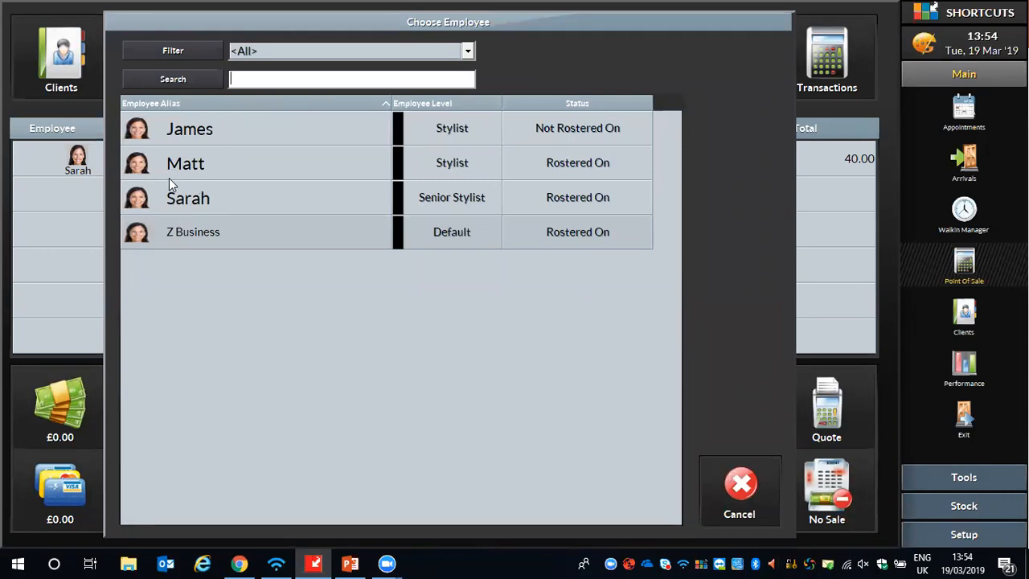
left_click(181, 200)
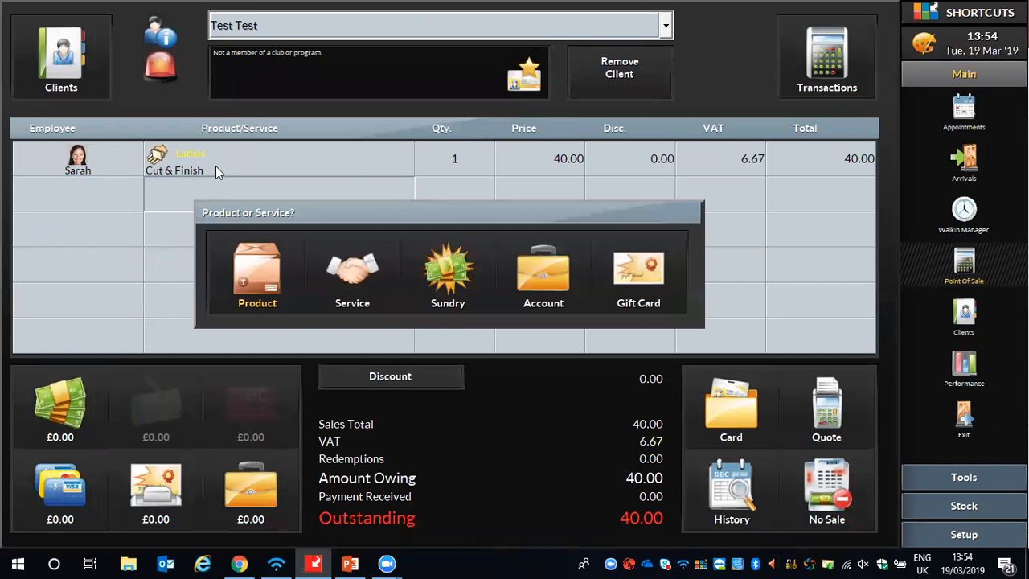
left_click(264, 268)
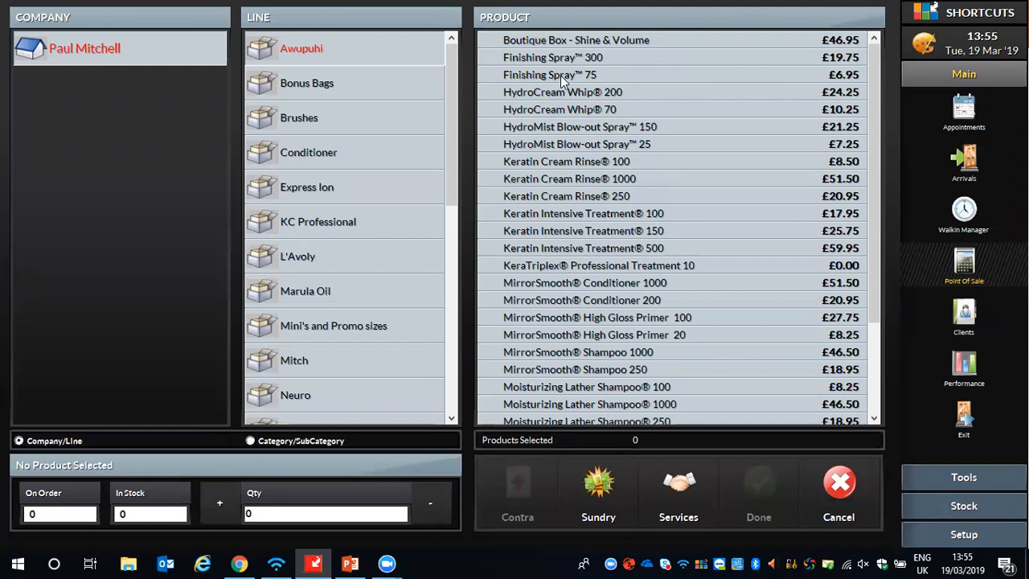
left_click(591, 60)
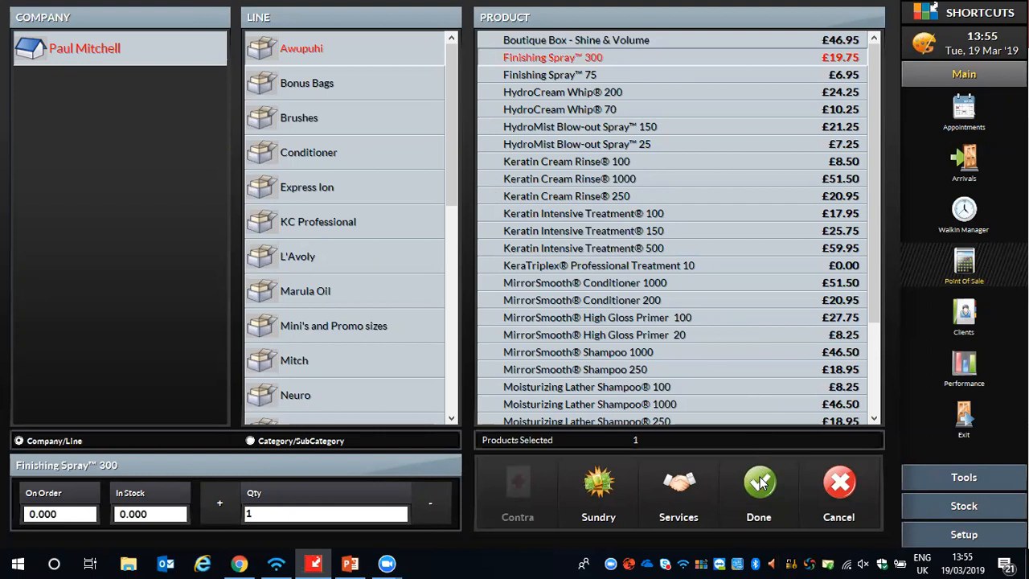
- Select and deselect Finishing Spray 75, HydroCream Whip 70 and HydroMist Blow-out Spray 150, and add only Finishing Spray 300 to the sale
left_click(548, 75)
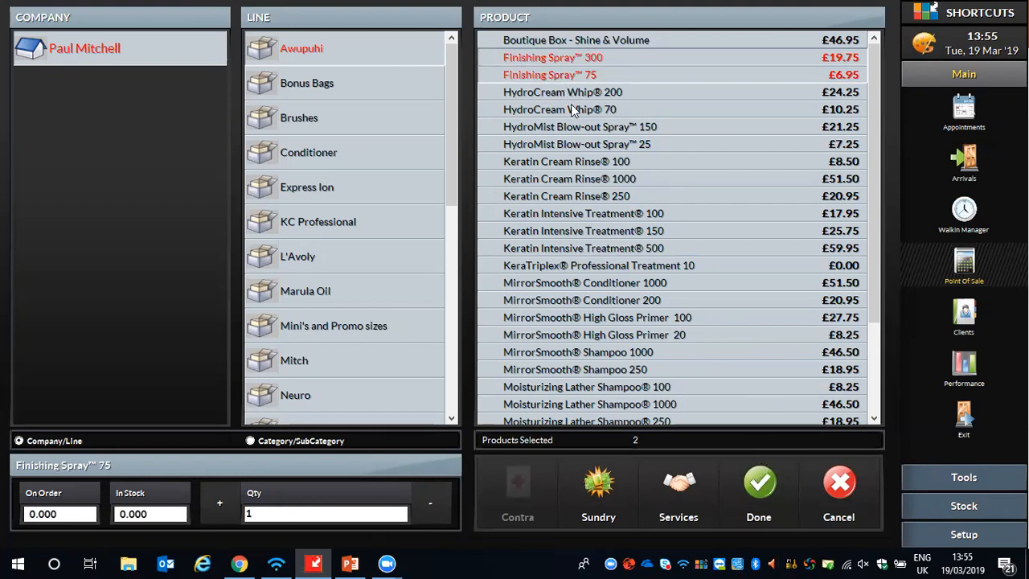
left_click(572, 111)
left_click(587, 127)
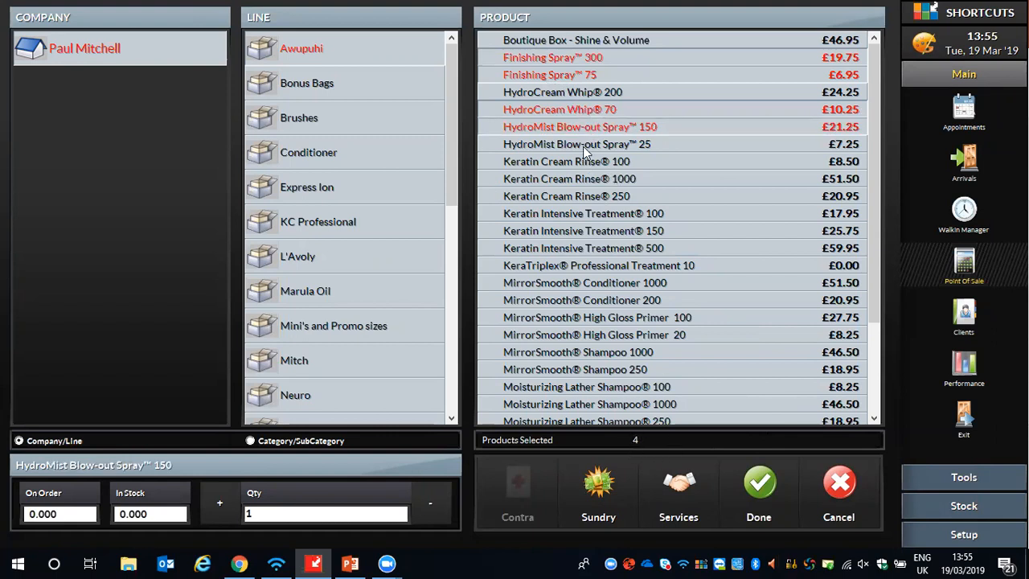
left_click(550, 126)
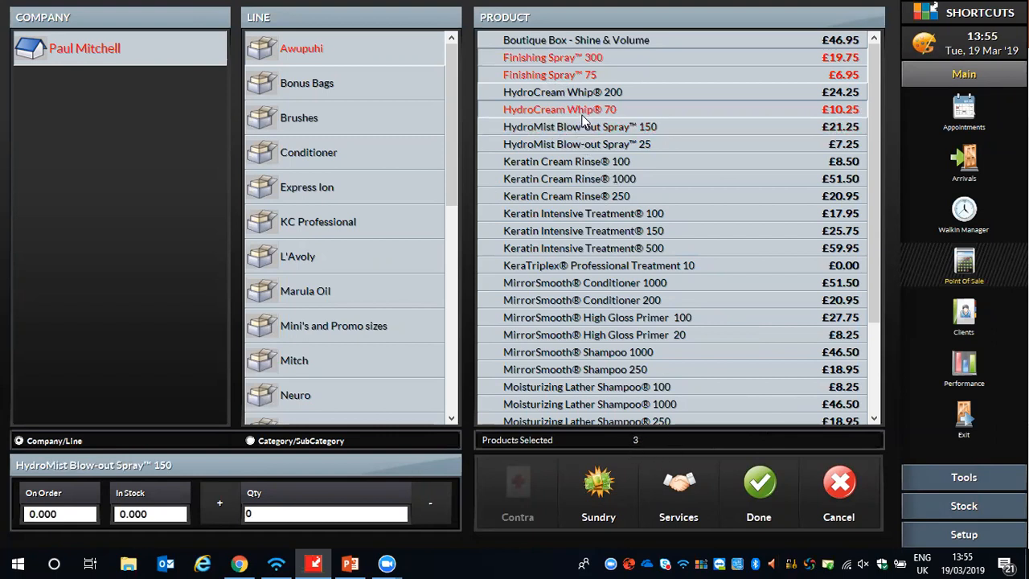
left_click(580, 110)
left_click(583, 75)
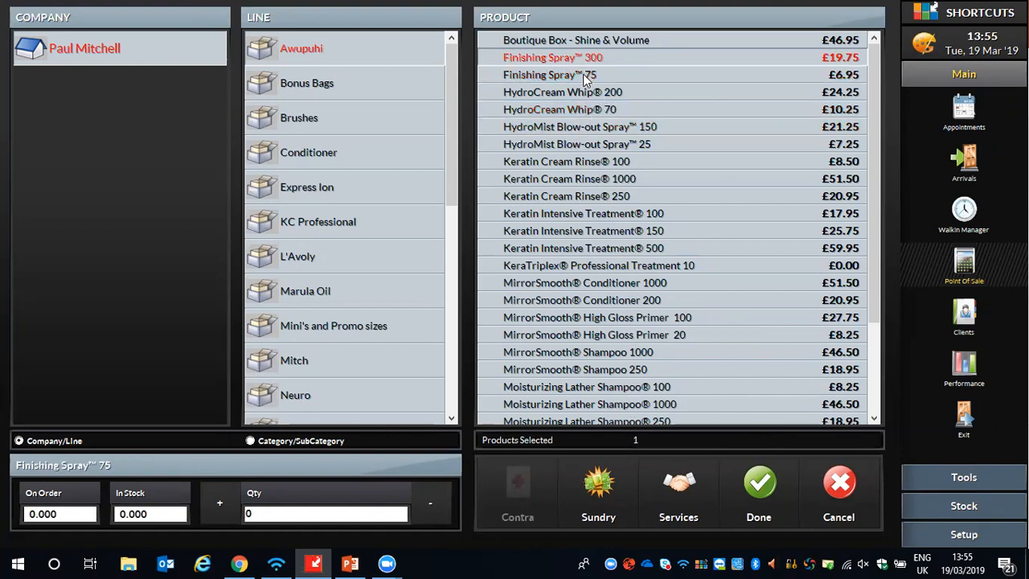
left_click(760, 487)
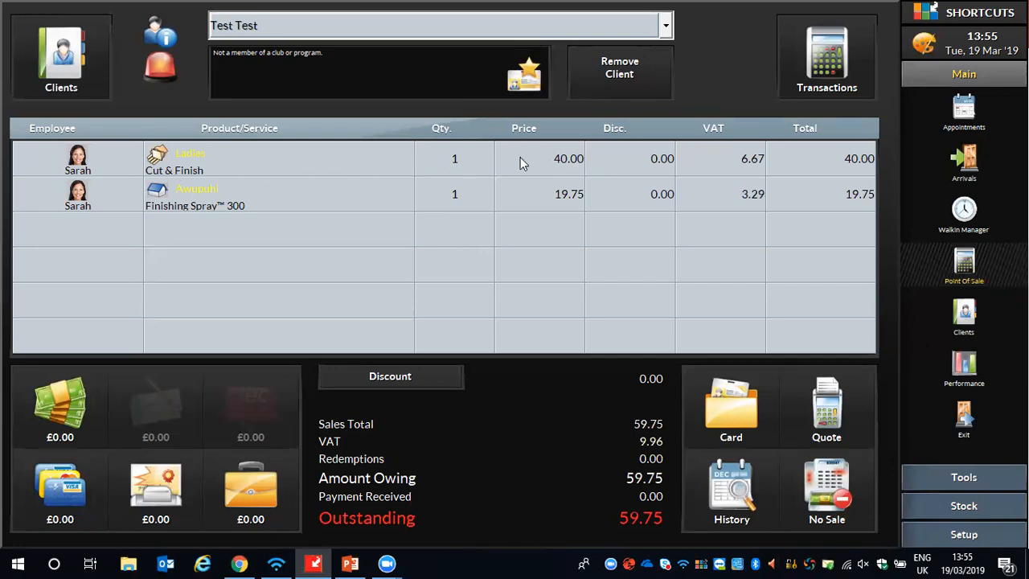
- Apply a 10% line discount to the Cut & Finish service with Complimentary as the reason
left_click(643, 157)
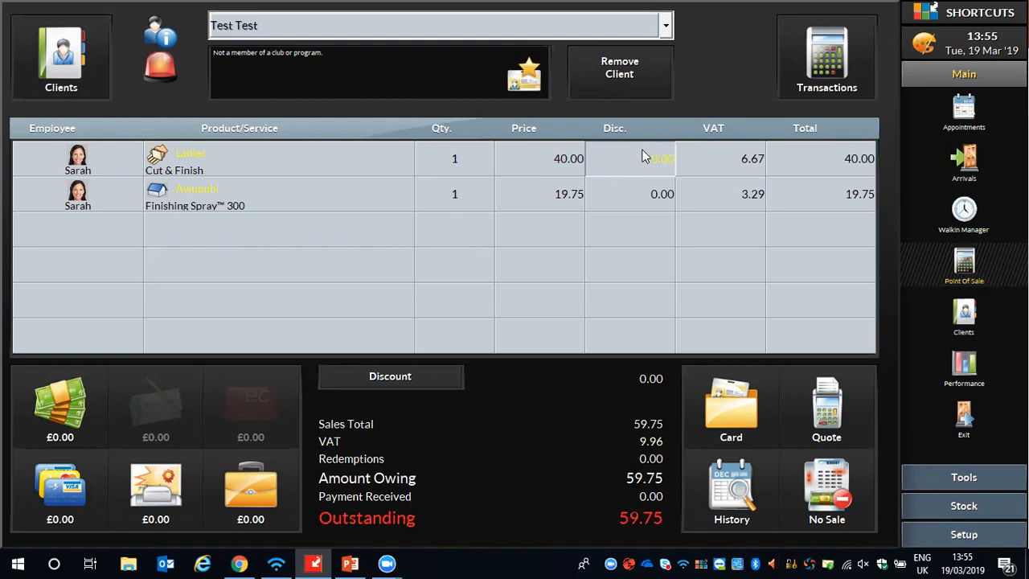
left_click(643, 157)
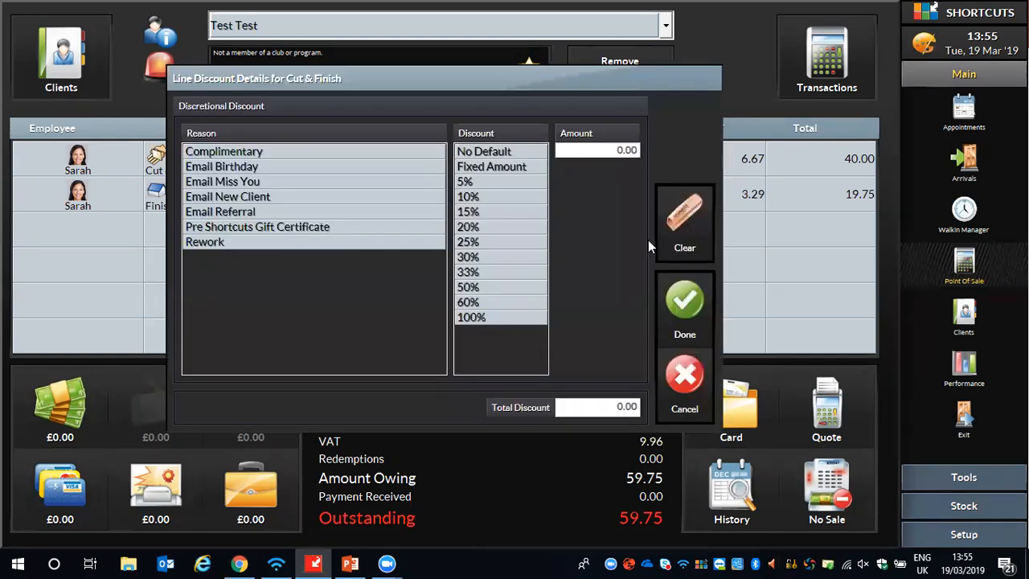
left_click(259, 153)
left_click(468, 197)
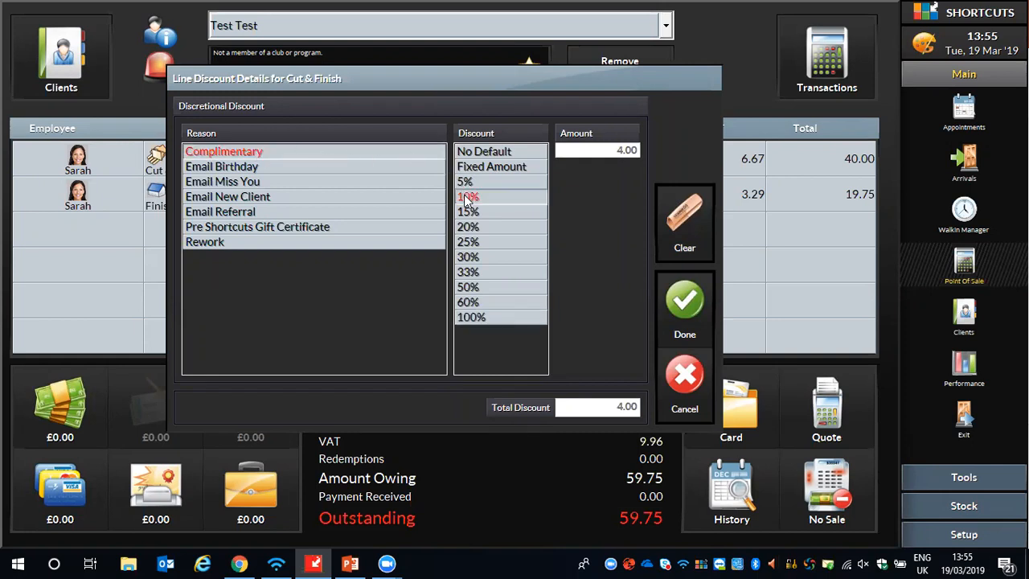
left_click(684, 306)
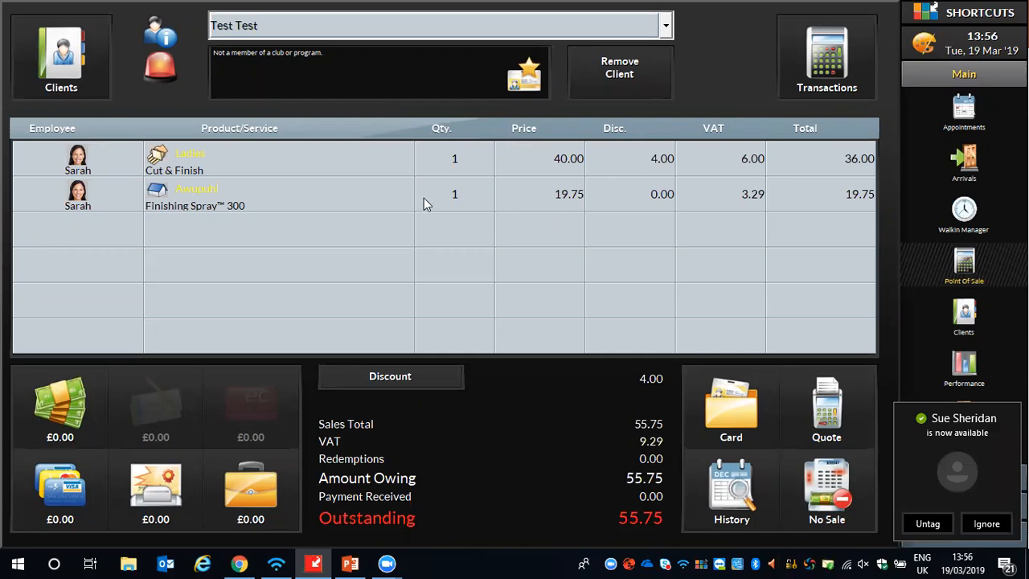
- Remove Finishing Spray 300 from the sale by setting its quantity to 0
left_click(457, 193)
left_click(354, 371)
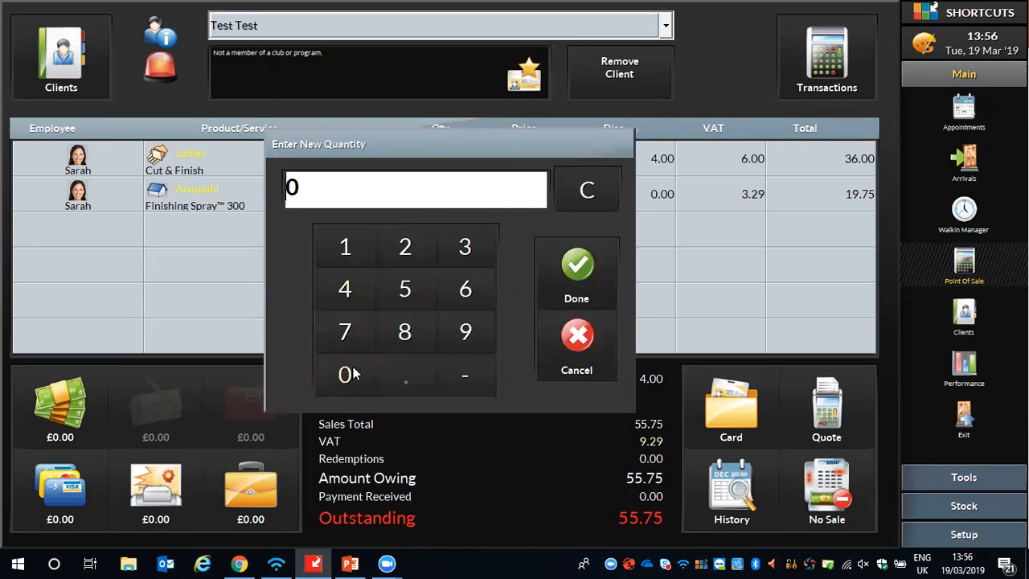
left_click(579, 268)
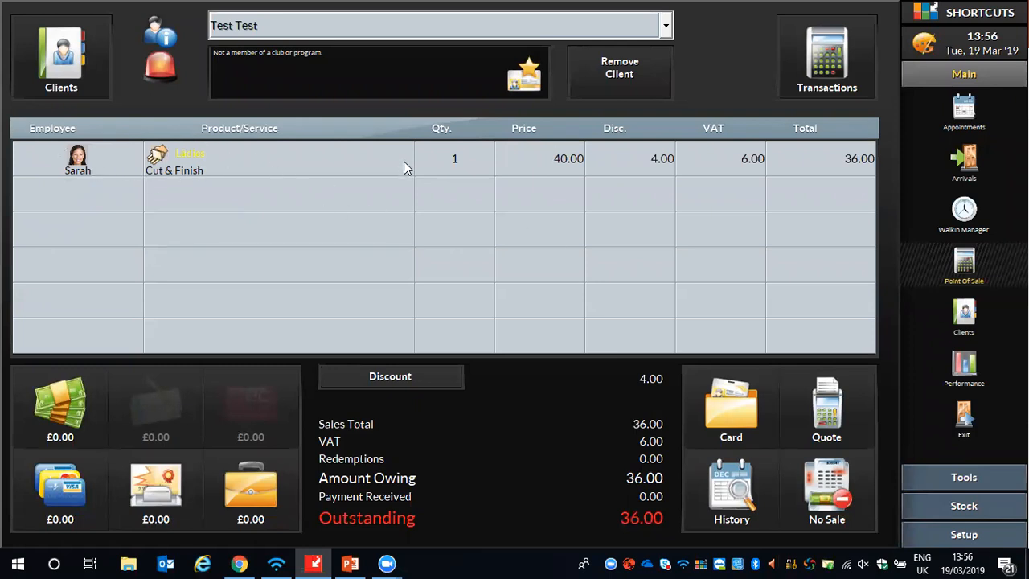
- View the client's alert message from the point of sale and close it
left_click(153, 67)
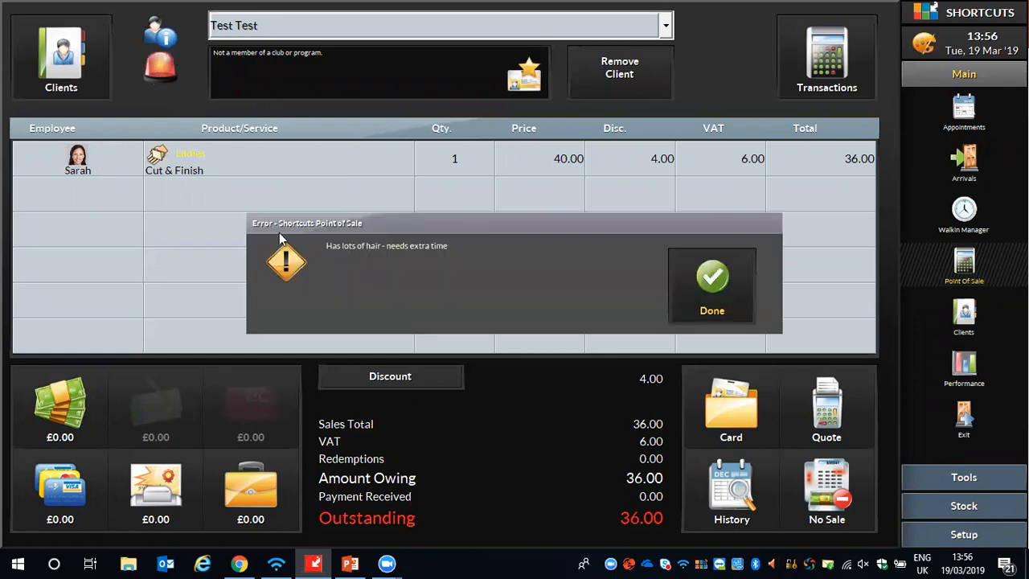
left_click(701, 278)
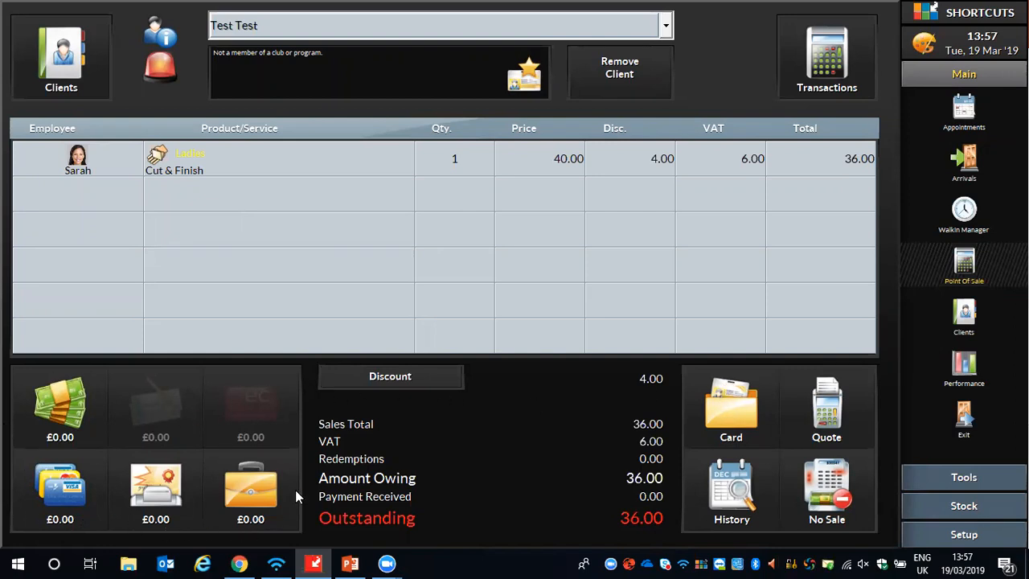
- Record a £26 part payment for the sale using the Credit/Debit Card type
left_click(60, 487)
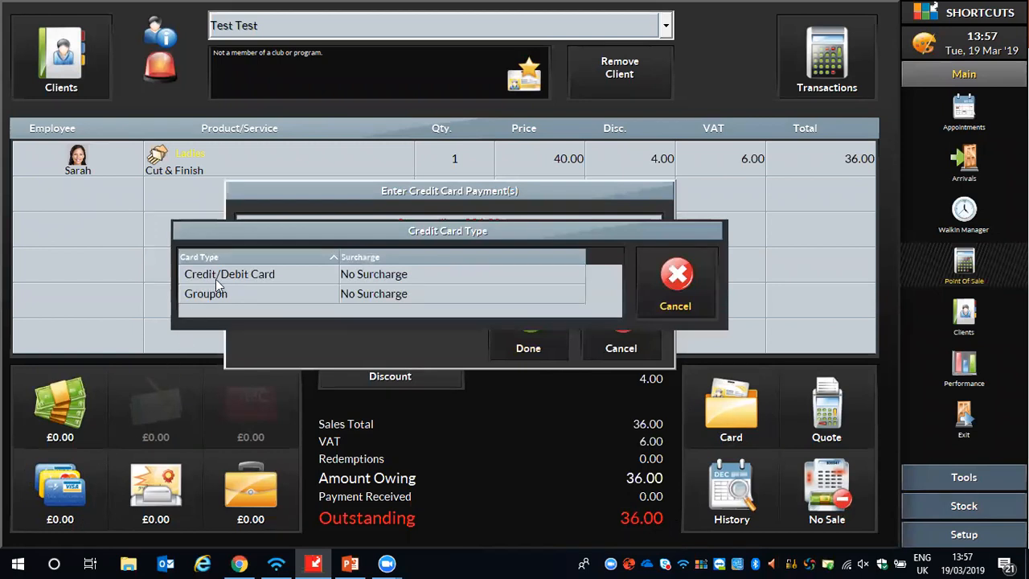
left_click(249, 275)
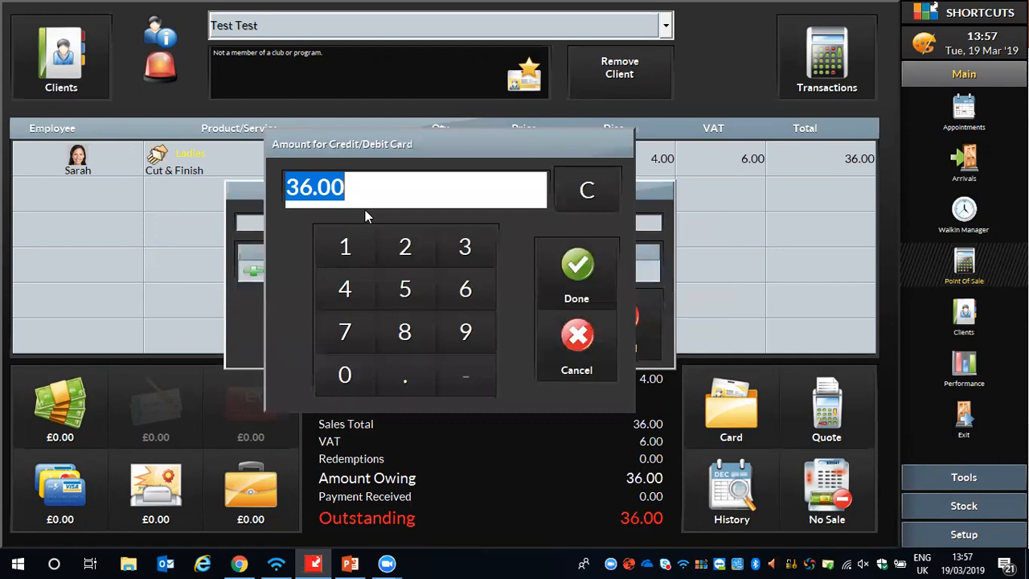
left_click(405, 248)
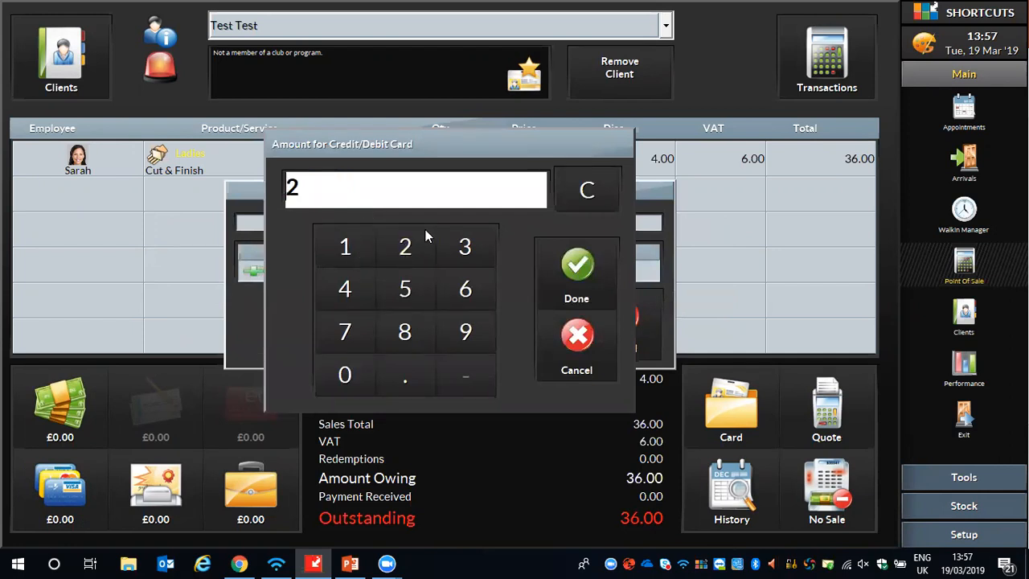
left_click(466, 290)
left_click(574, 266)
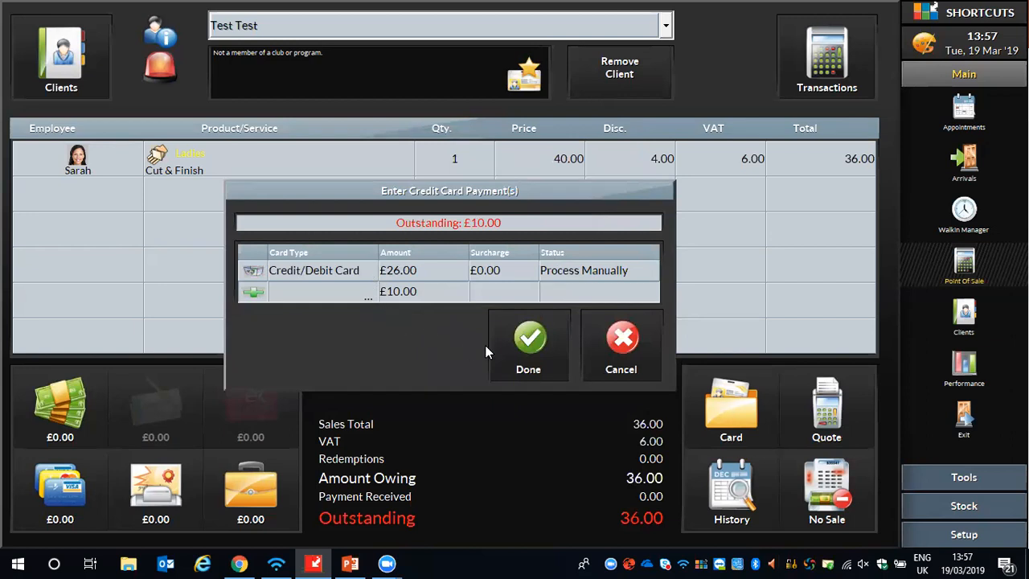
left_click(528, 338)
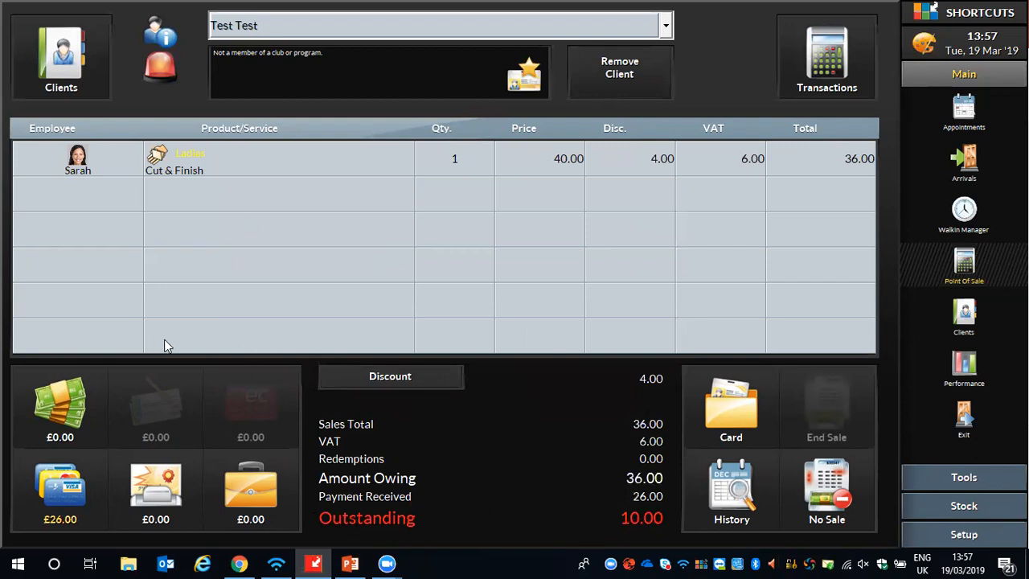
- Record a £10 cash payment for the rest of the sale
left_click(48, 390)
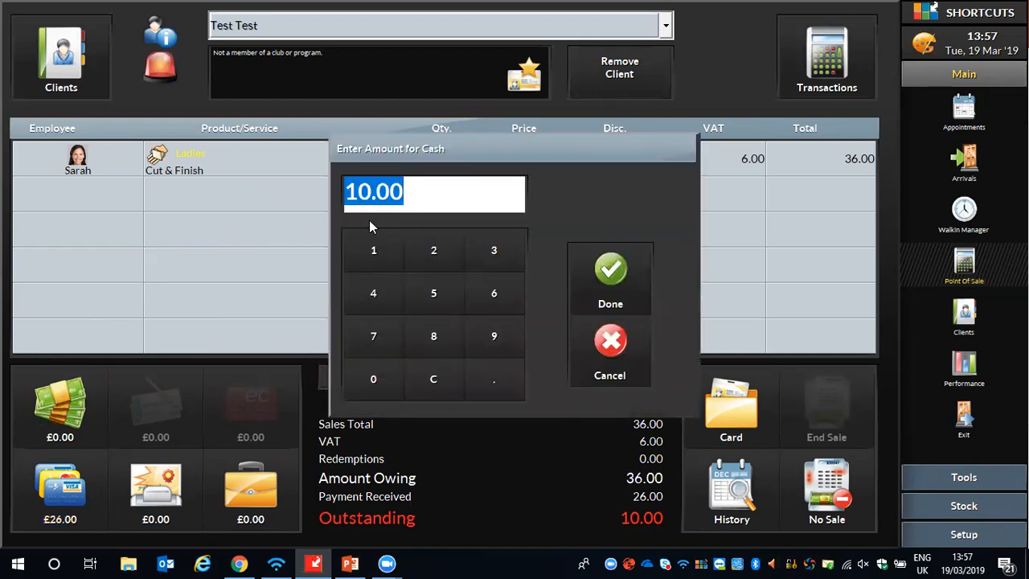
left_click(377, 251)
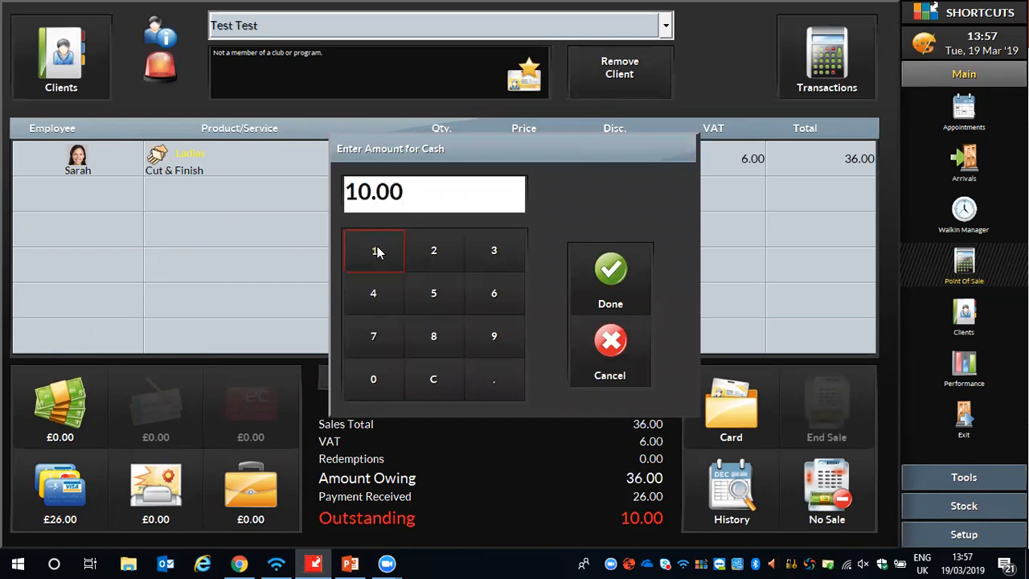
left_click(377, 376)
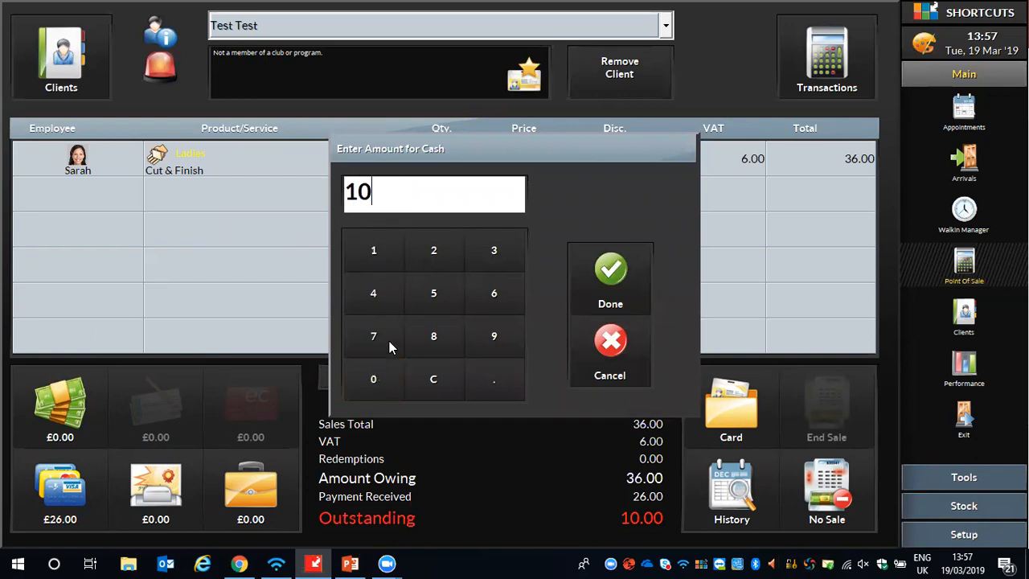
left_click(612, 273)
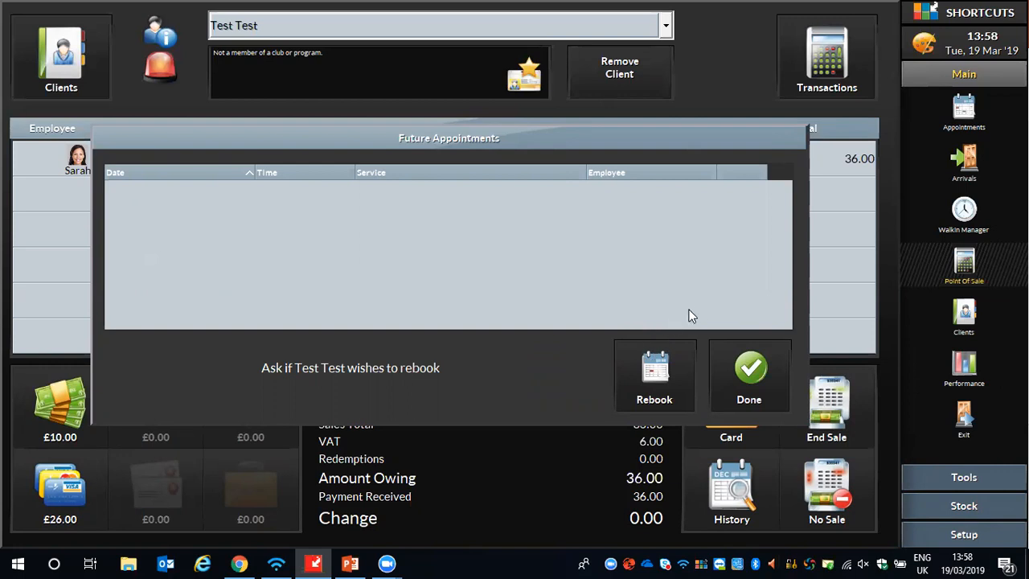
- Finish the sale without rebooking the client and return to the appointment book
left_click(746, 370)
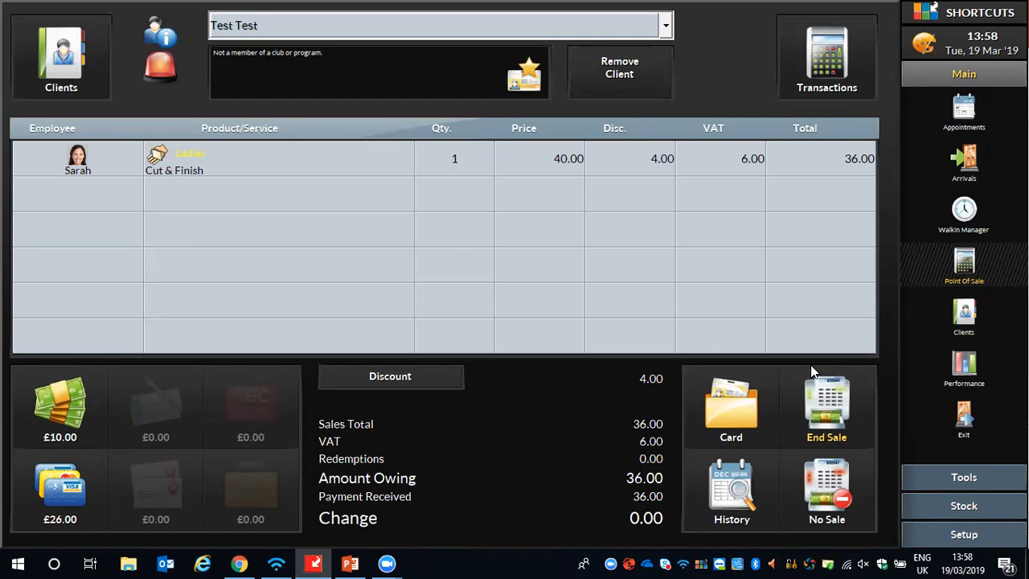
left_click(833, 388)
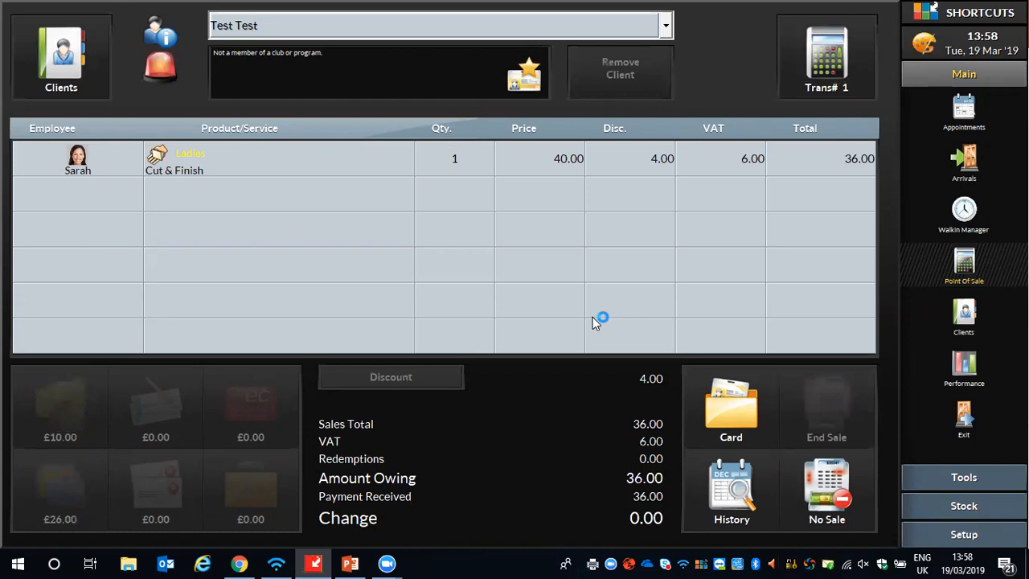
left_click(965, 106)
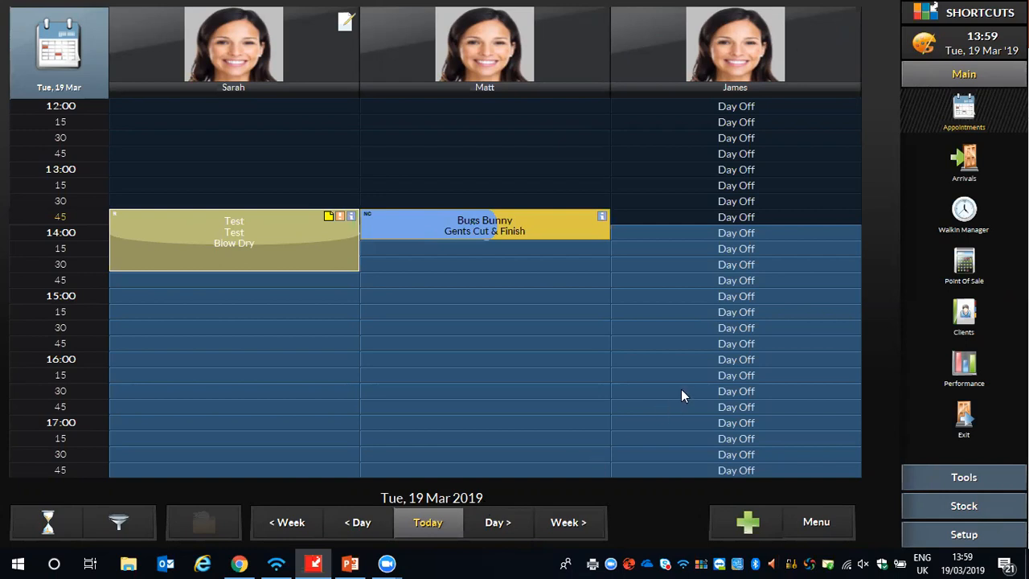
- Start a new sale at the point of sale for the client booked for Gents Cut & Finish, clearing the client search first
left_click(965, 261)
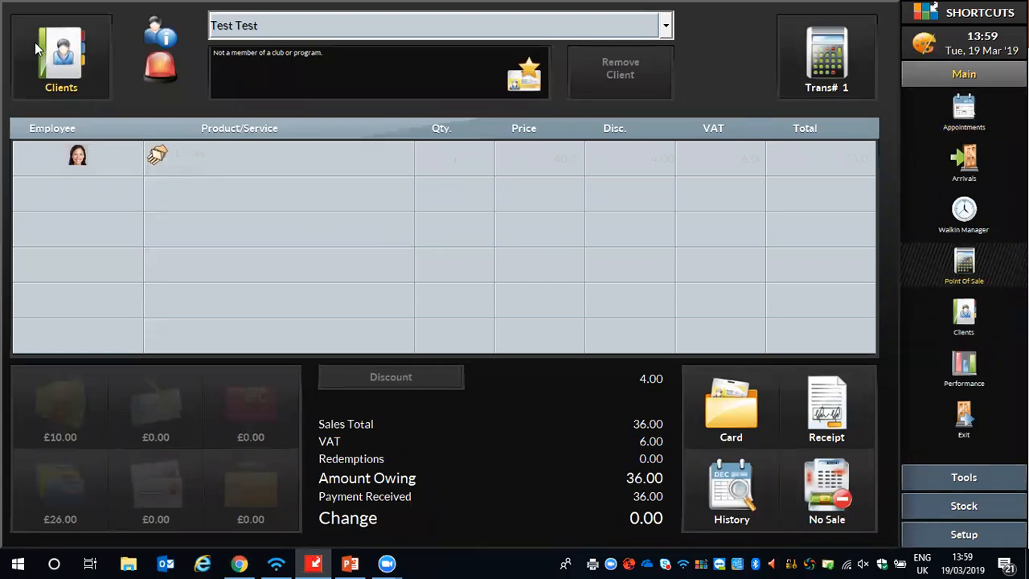
left_click(63, 56)
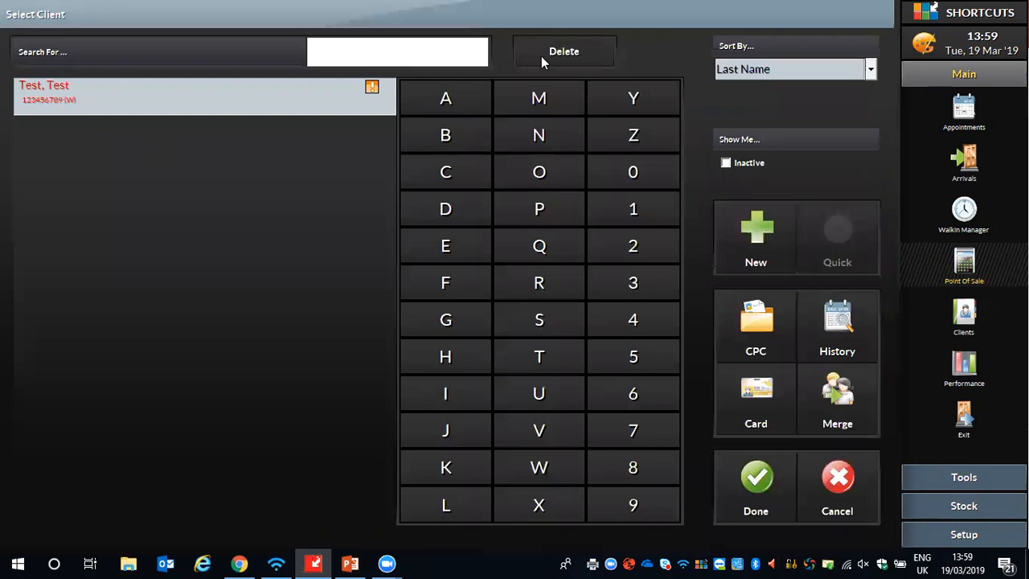
left_click(521, 53)
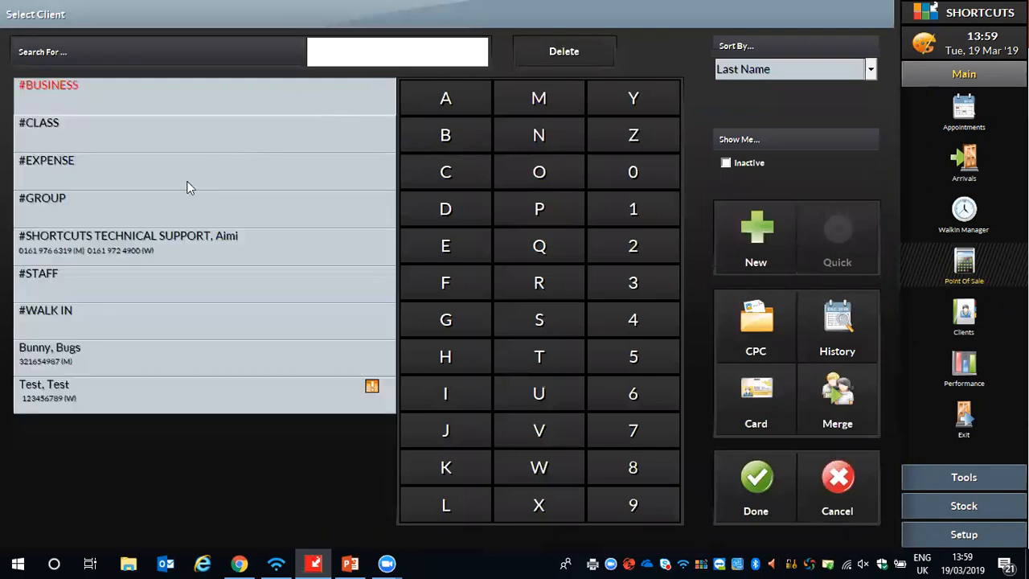
left_click(75, 356)
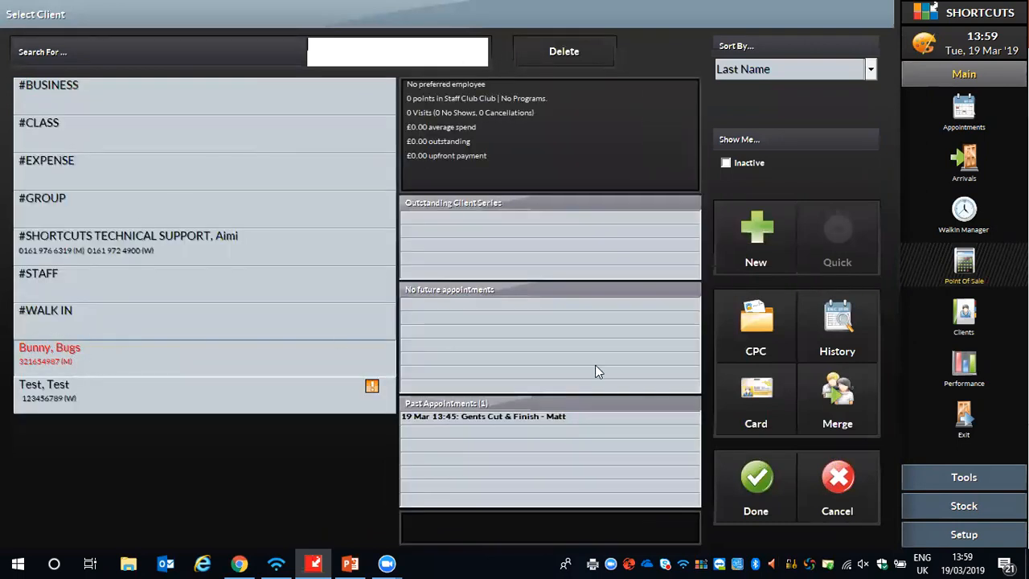
left_click(758, 473)
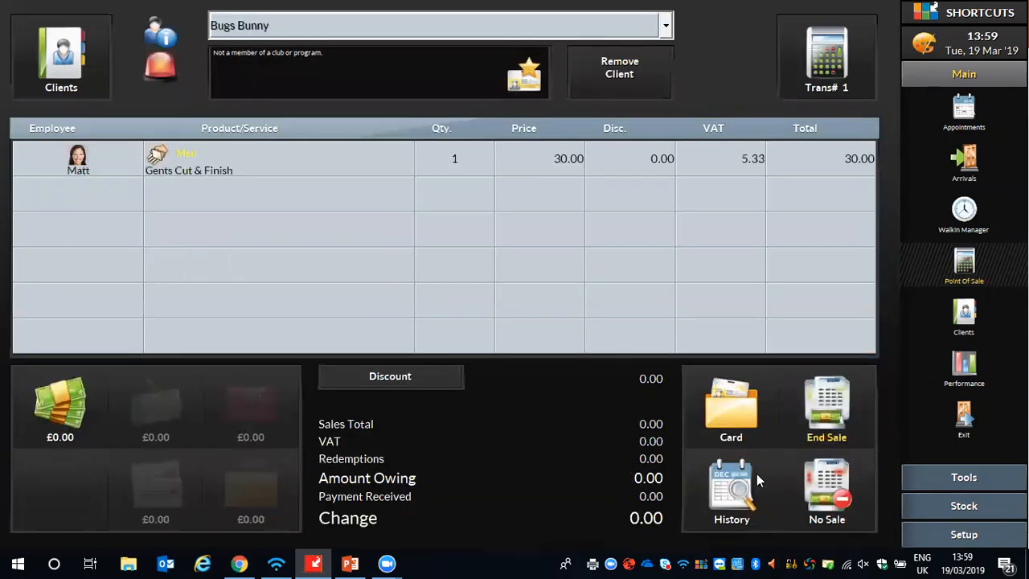
- Remove the Gents Cut & Finish service from the sale by setting its quantity to 0
left_click(453, 159)
left_click(345, 375)
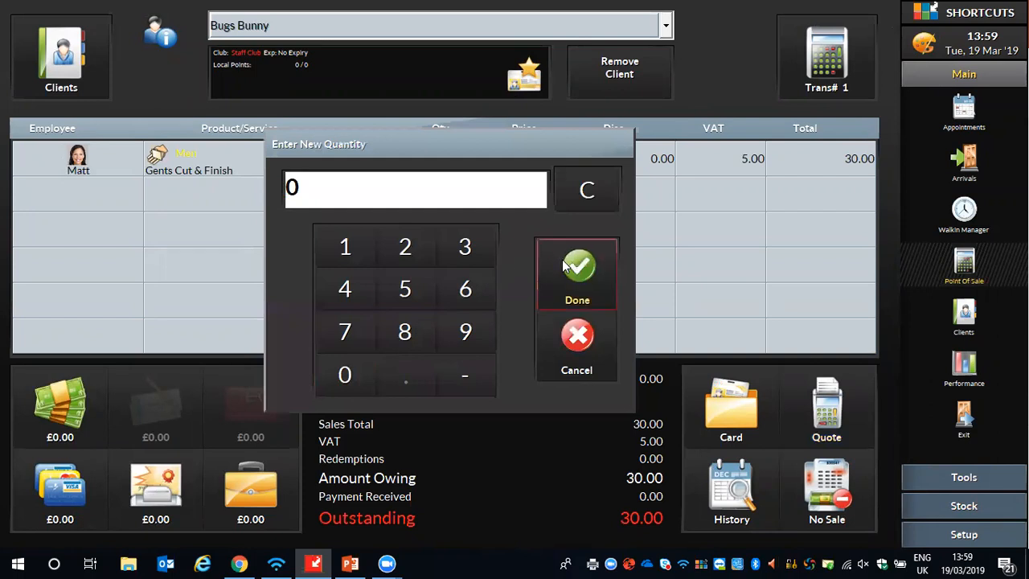
left_click(562, 262)
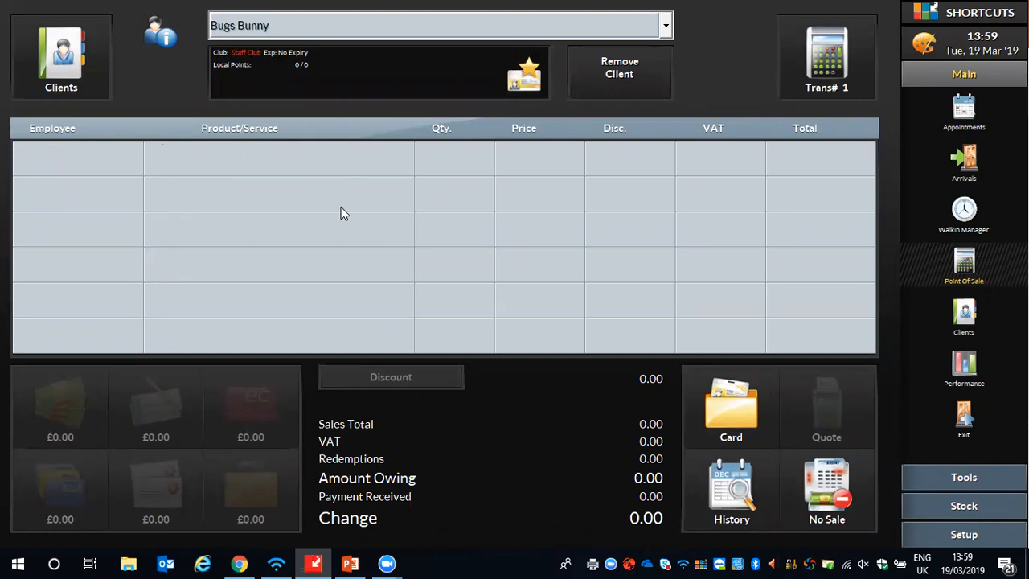
- Add a Gift Certificate to the sale as sundry income under the Z Business employee
left_click(191, 161)
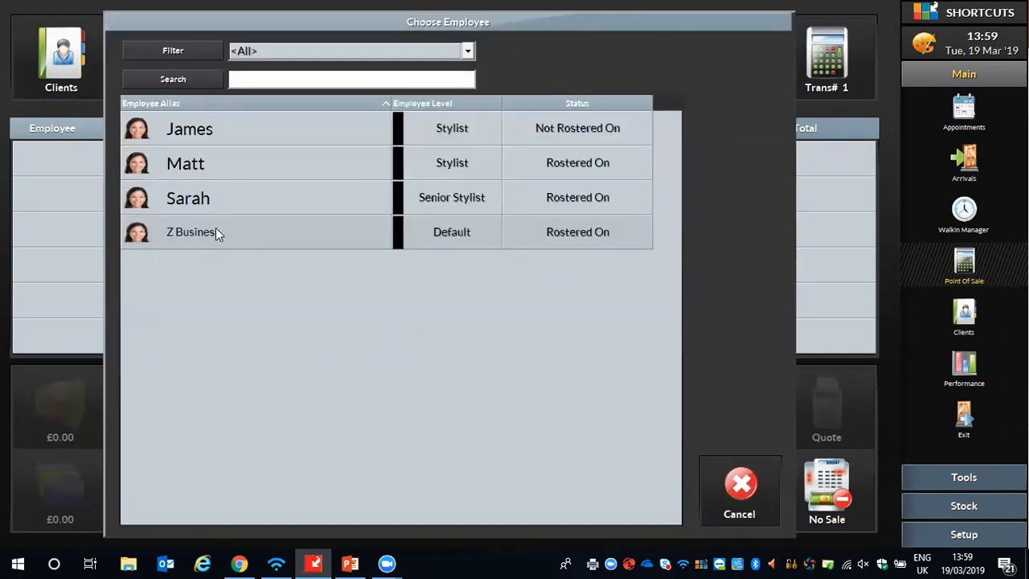
left_click(166, 239)
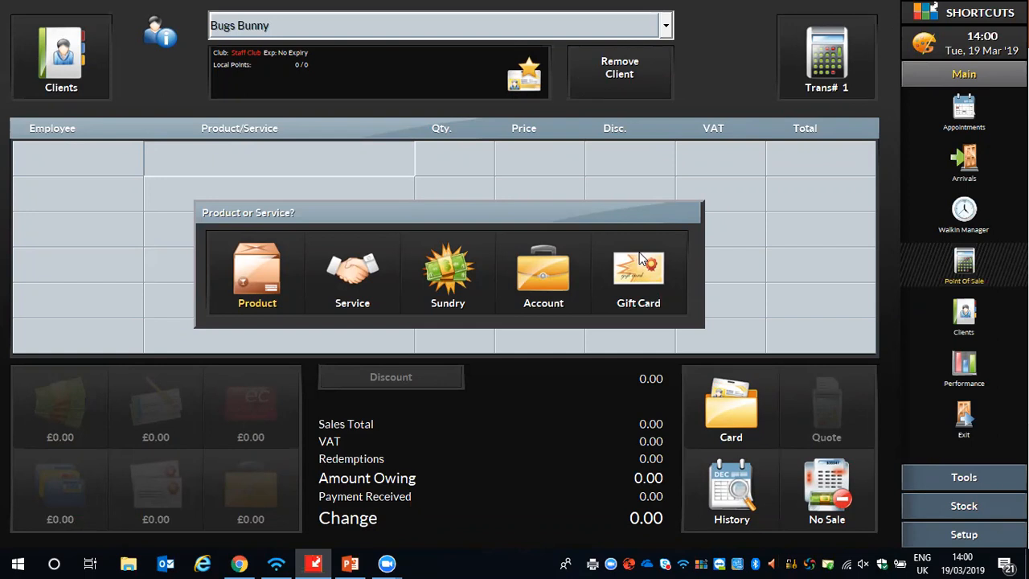
left_click(435, 283)
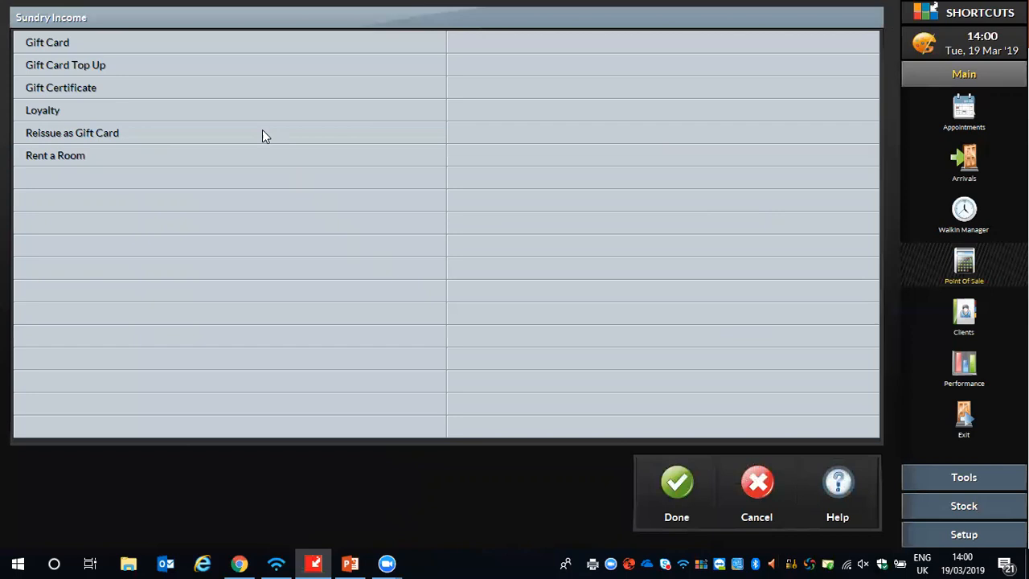
left_click(72, 88)
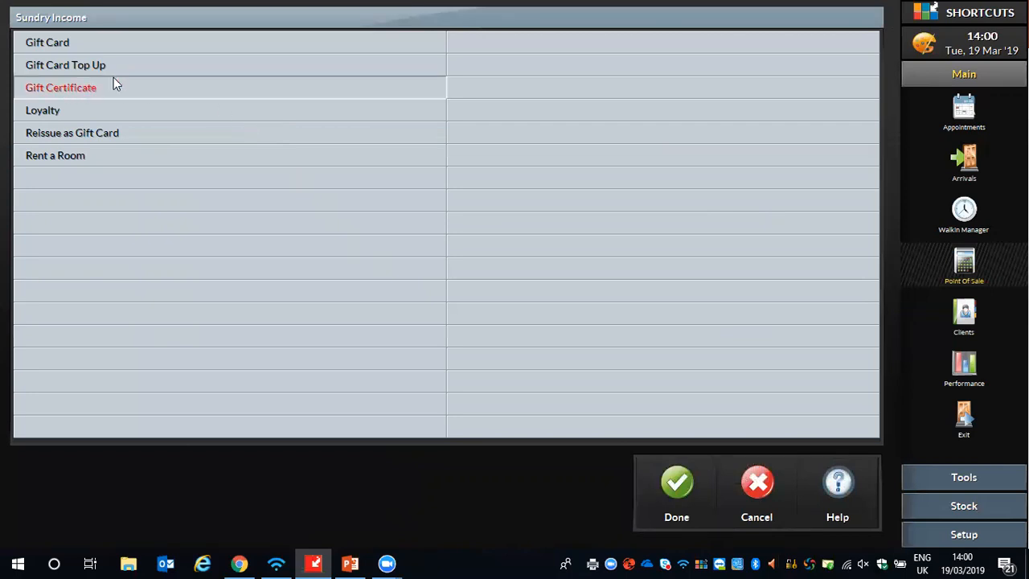
left_click(678, 483)
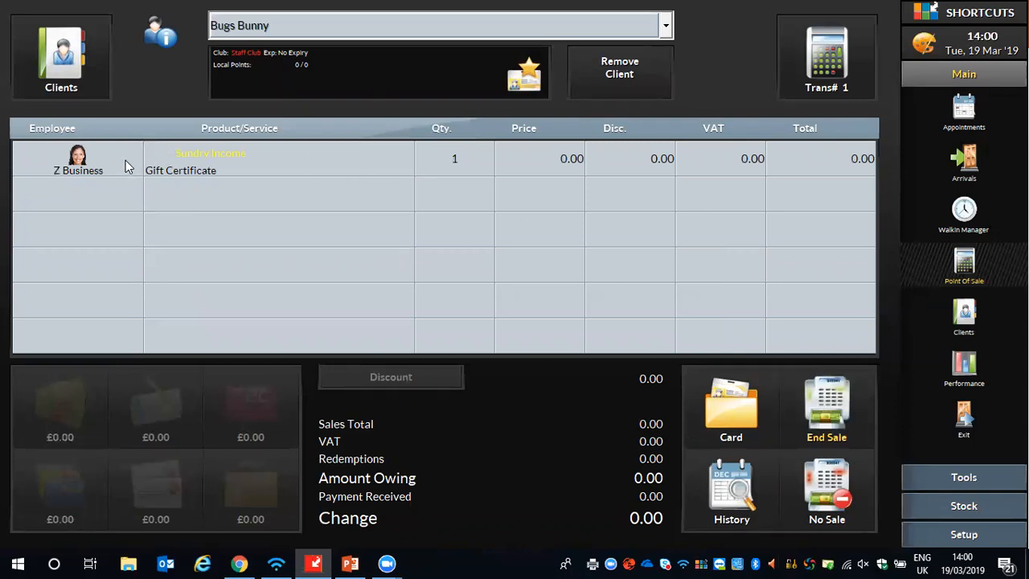
- Set the price of the Gift Certificate to 10
left_click(529, 162)
left_click(378, 245)
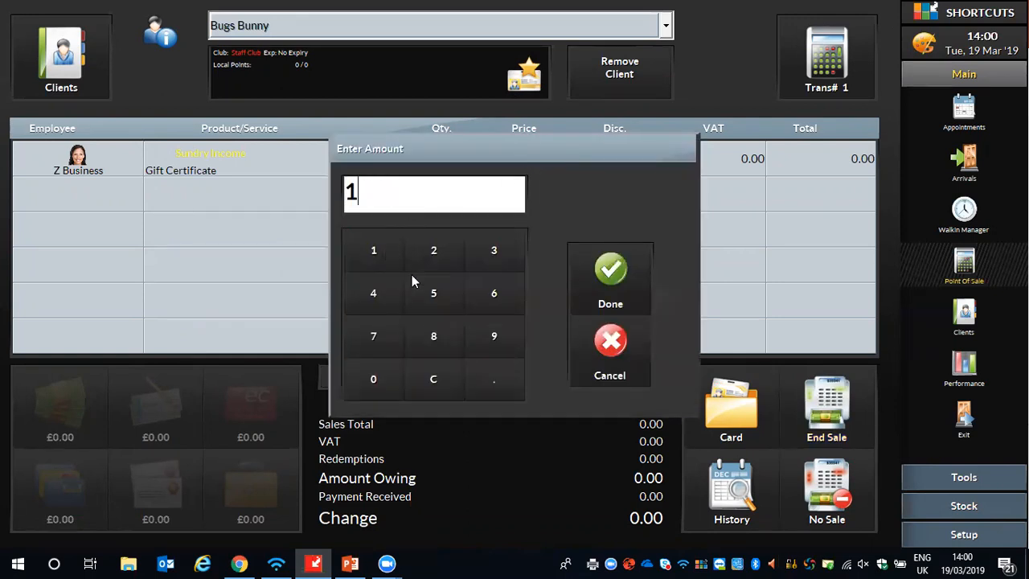
left_click(386, 379)
left_click(591, 273)
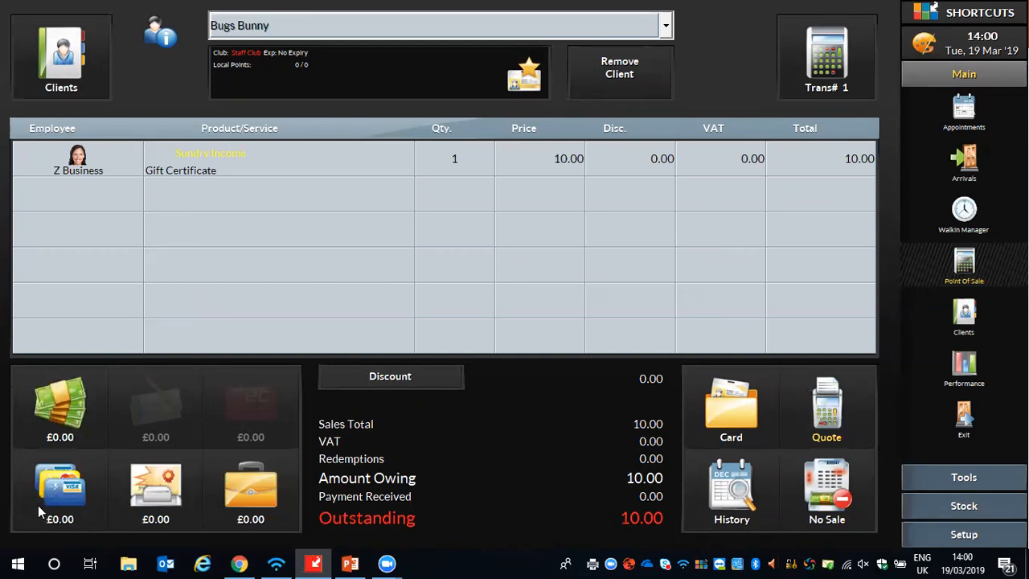
- Record a £10.00 payment for the gift certificate with the Credit/Debit Card type
left_click(65, 499)
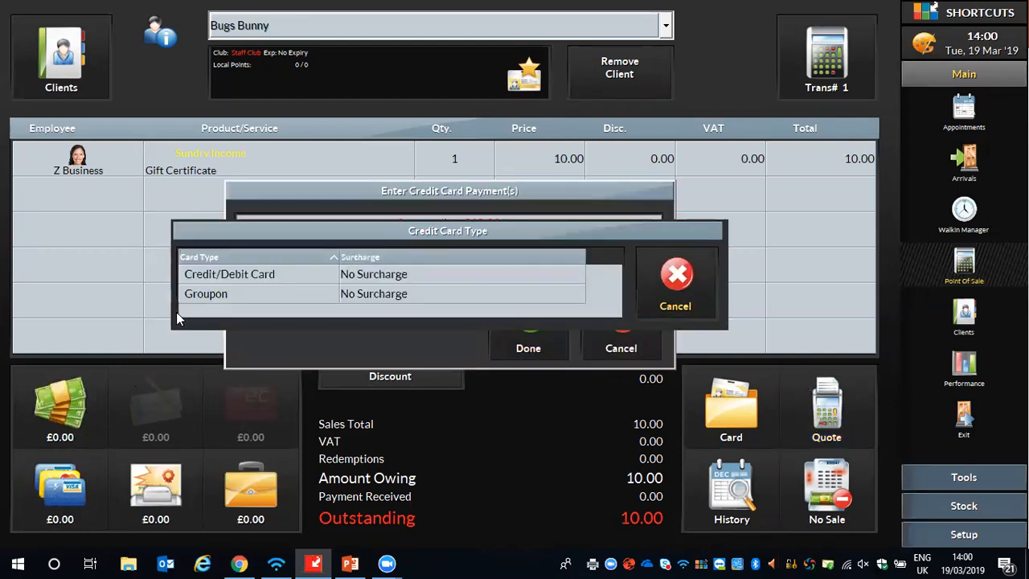
left_click(207, 274)
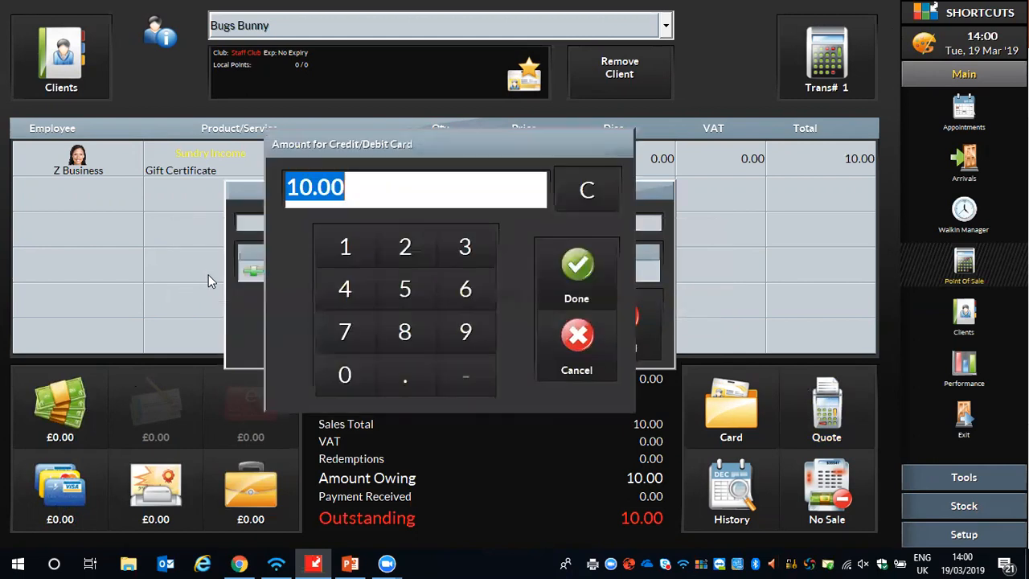
left_click(562, 268)
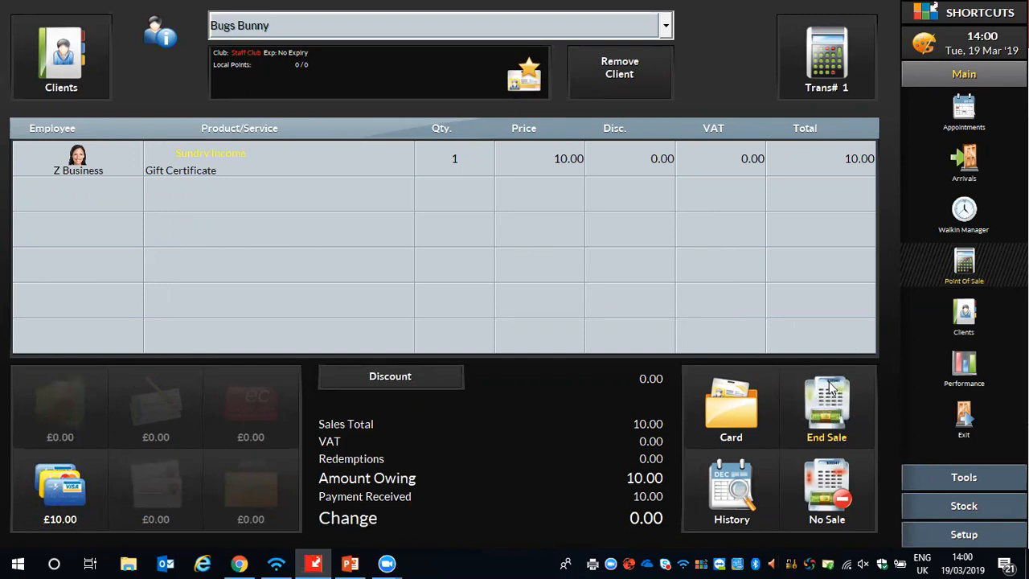
- End the sale, allocating the gift certificate's number, and return to the appointment book
left_click(829, 418)
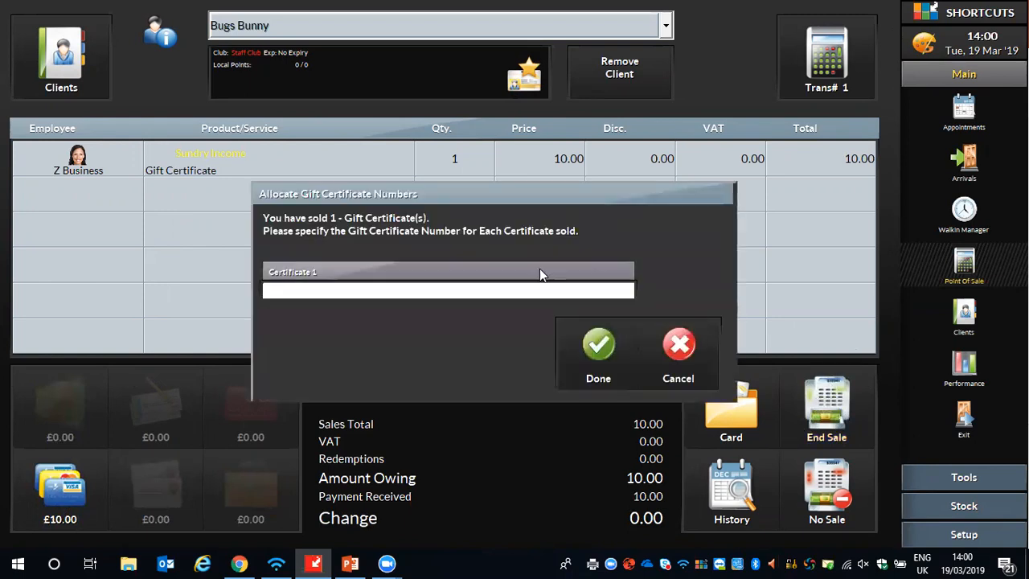
left_click(278, 292)
type("1234")
left_click(595, 358)
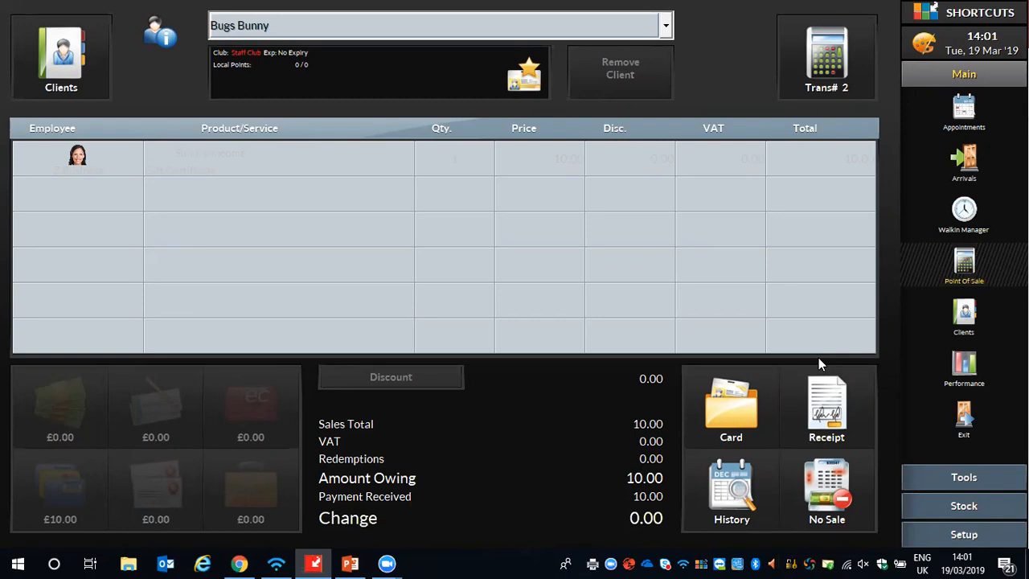
left_click(961, 125)
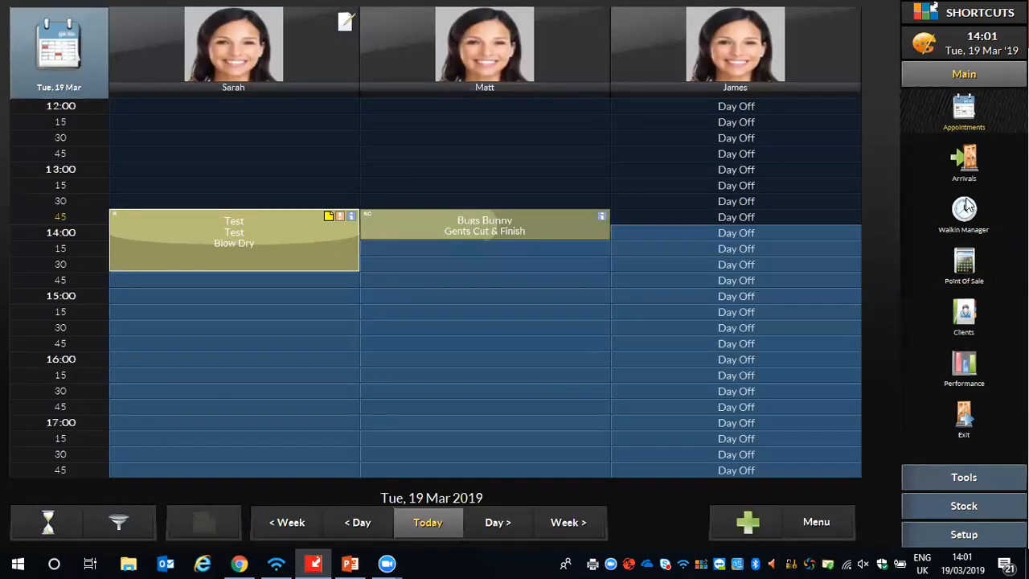
- Start a new point-of-sale transaction for the test client
left_click(965, 264)
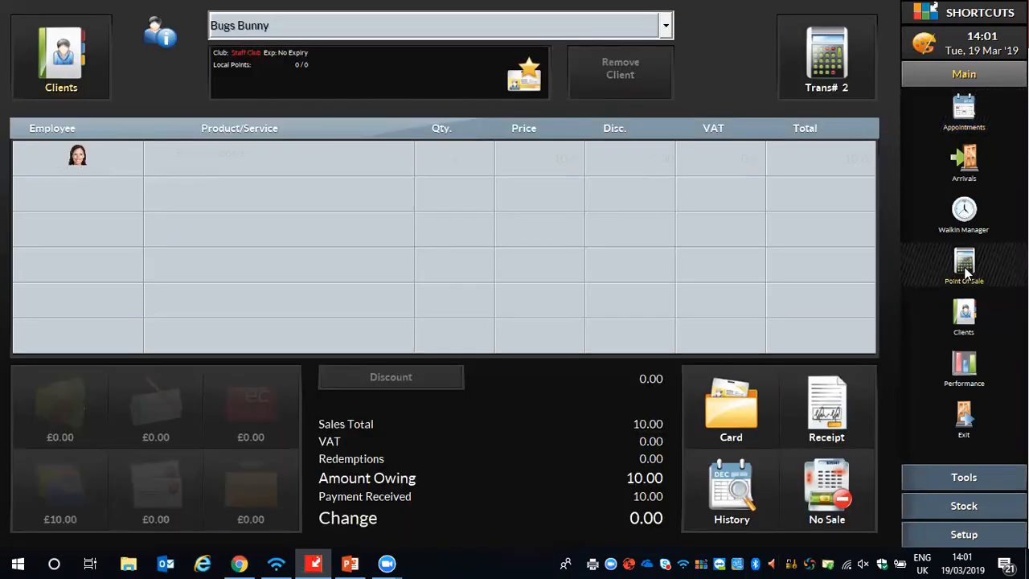
left_click(61, 52)
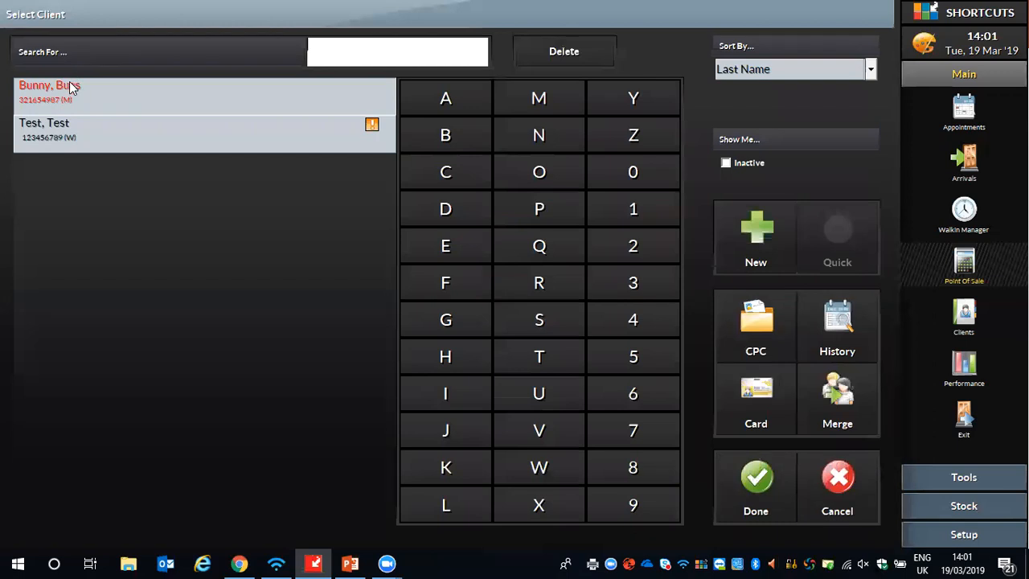
left_click(55, 131)
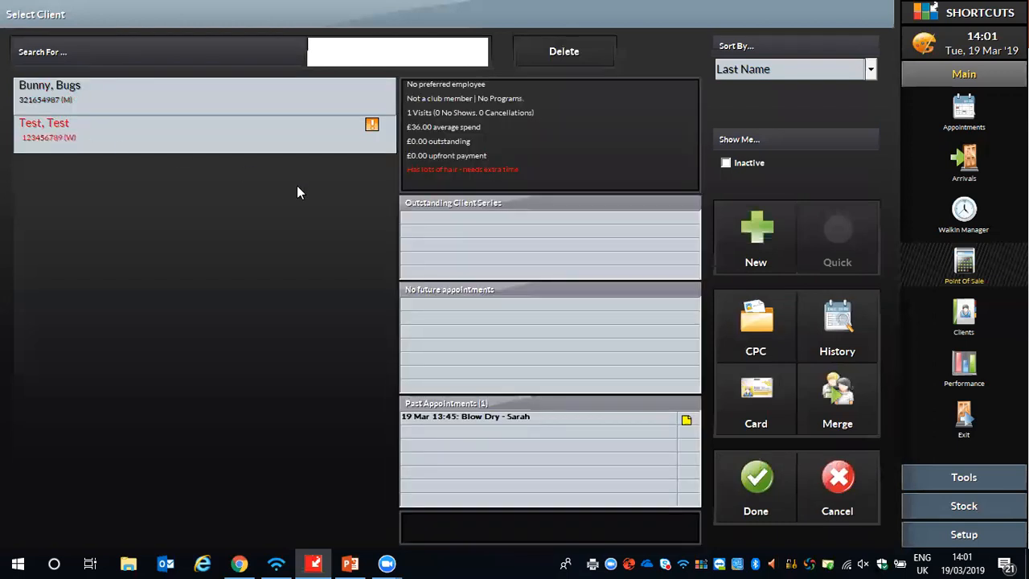
left_click(757, 483)
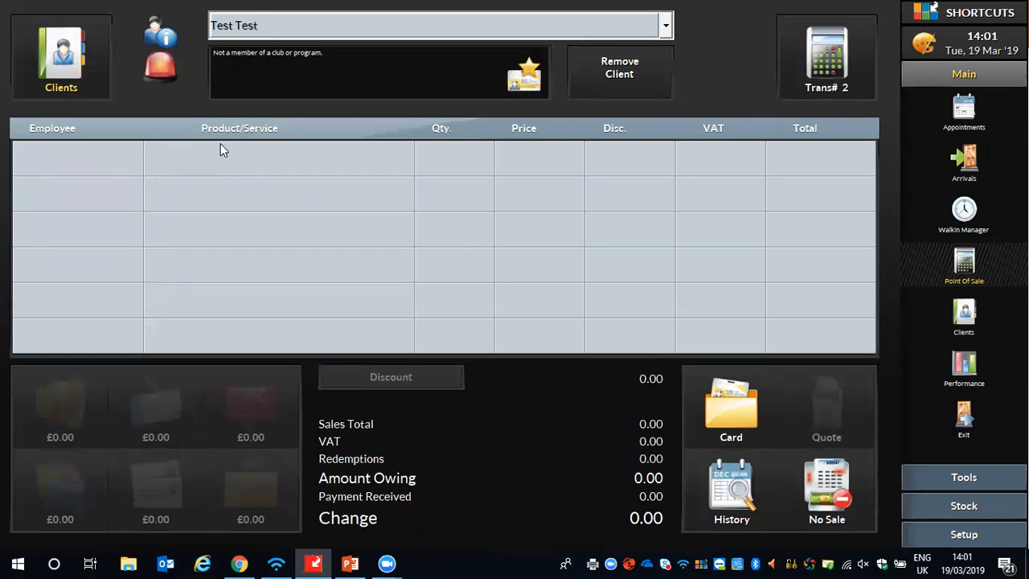
- Add a Pay To Account item to the sale under the Z Business employee and set its price to 10
left_click(264, 154)
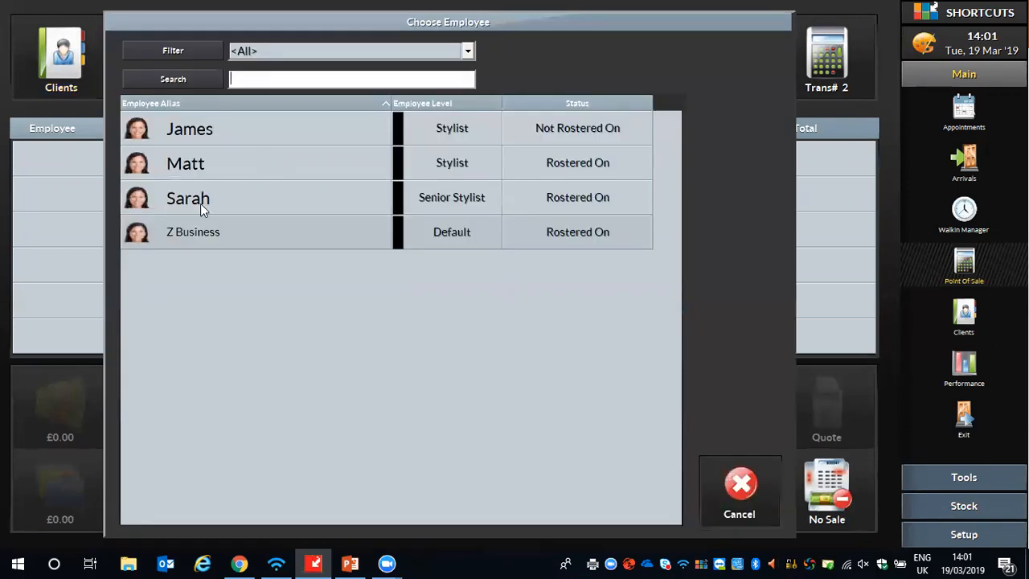
left_click(189, 238)
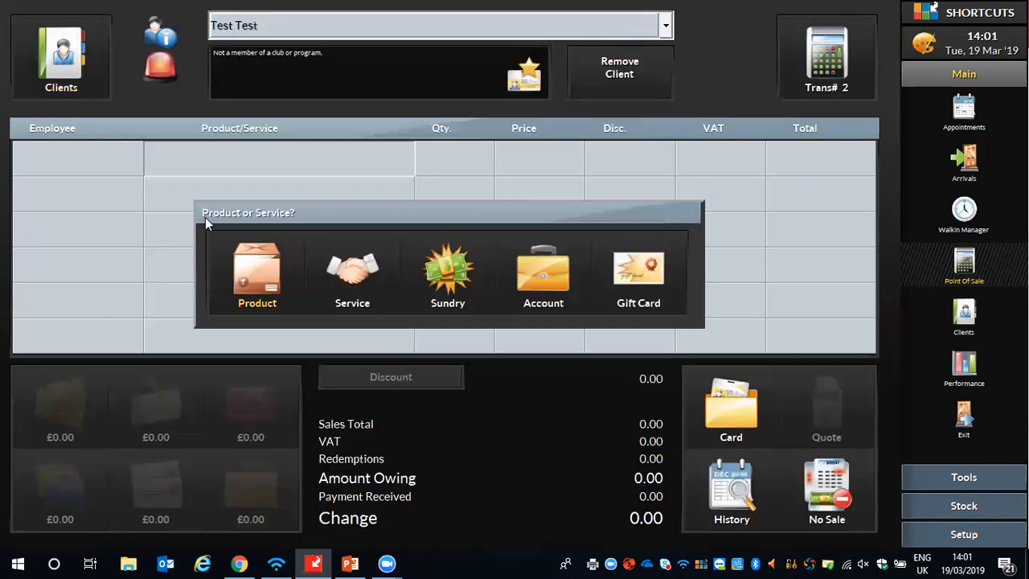
left_click(539, 273)
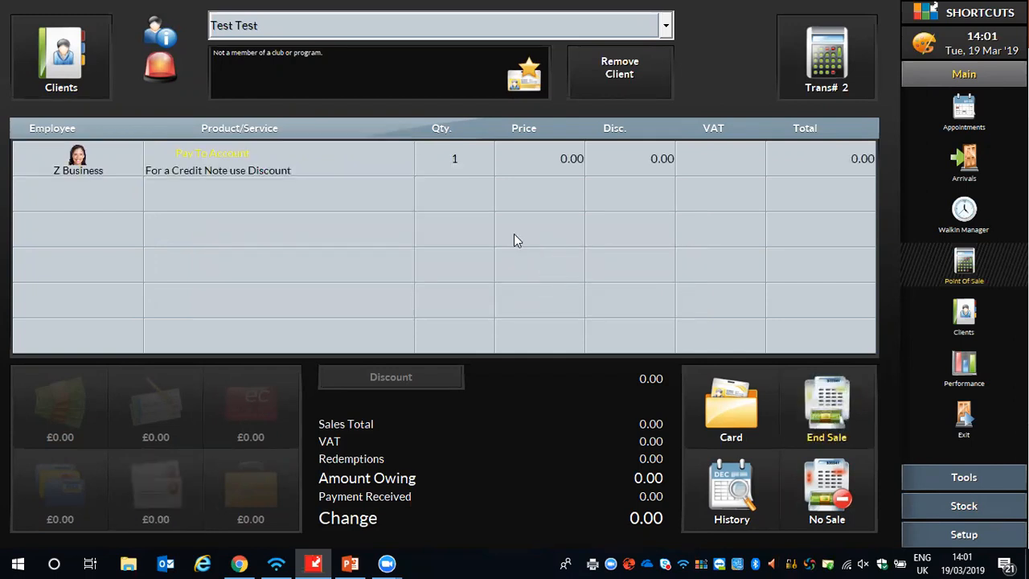
left_click(563, 152)
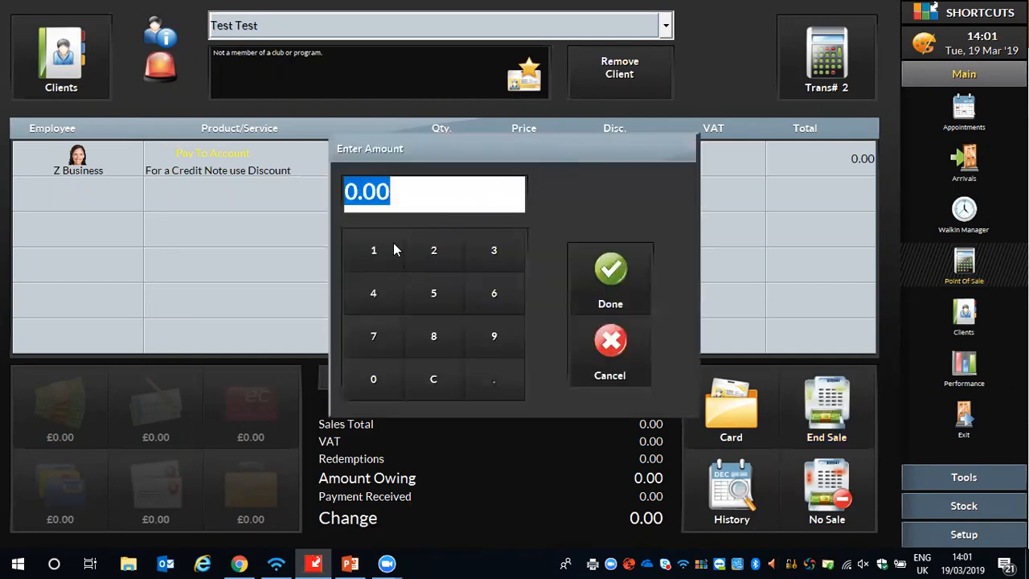
left_click(390, 248)
left_click(381, 383)
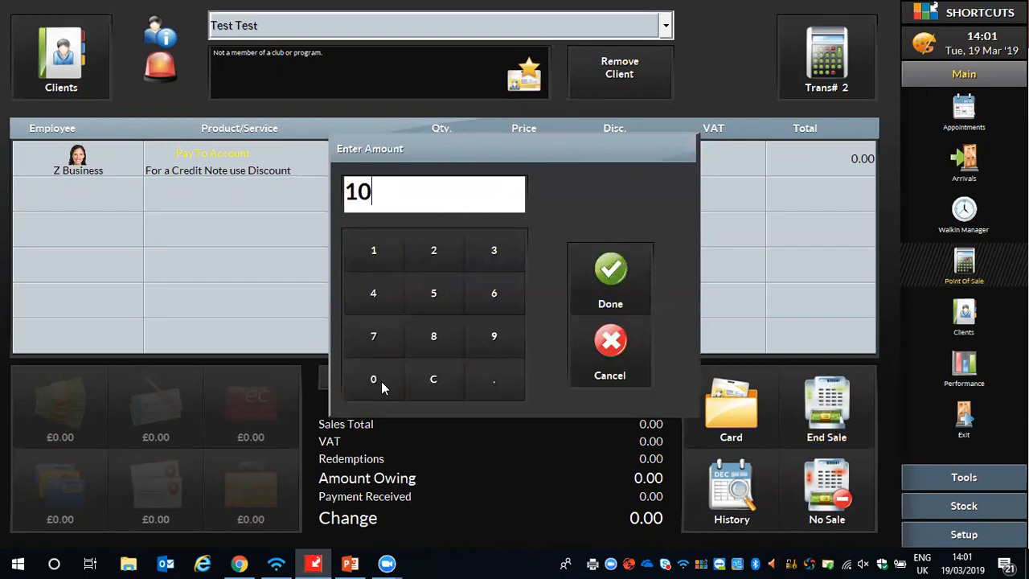
left_click(613, 268)
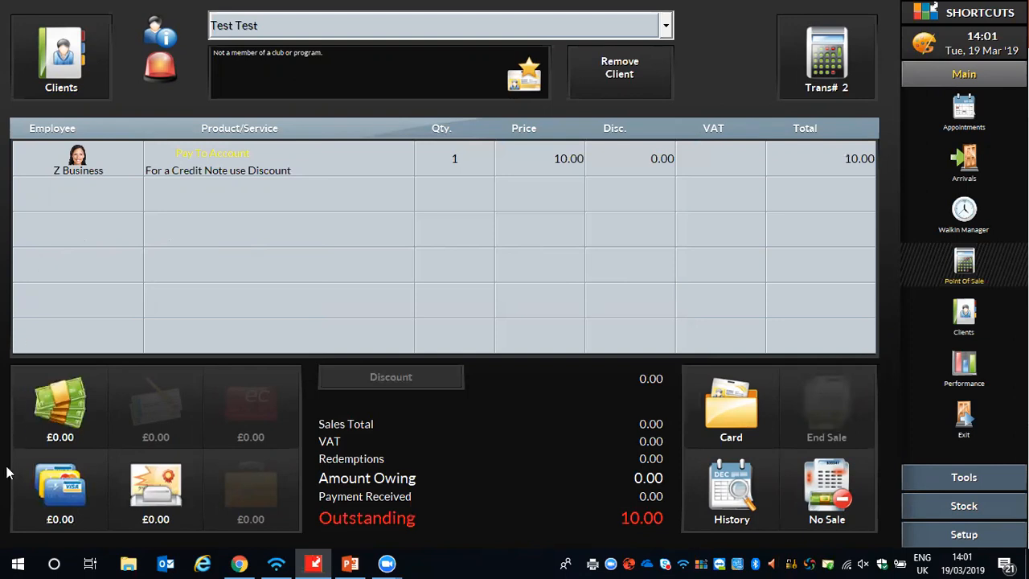
- Record a £10.00 Credit/Debit Card payment for the account deposit and end the sale
left_click(56, 498)
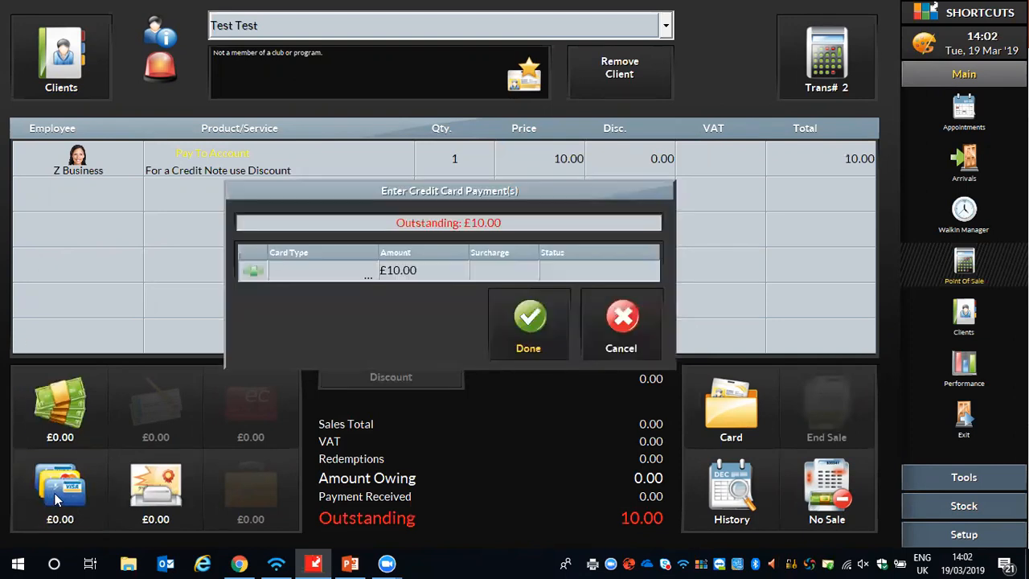
left_click(217, 275)
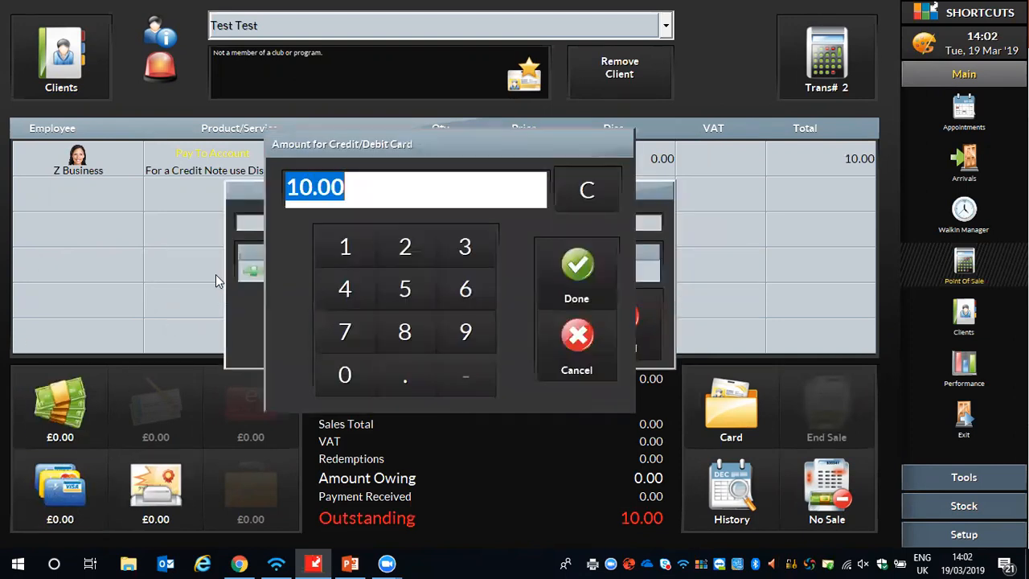
left_click(568, 268)
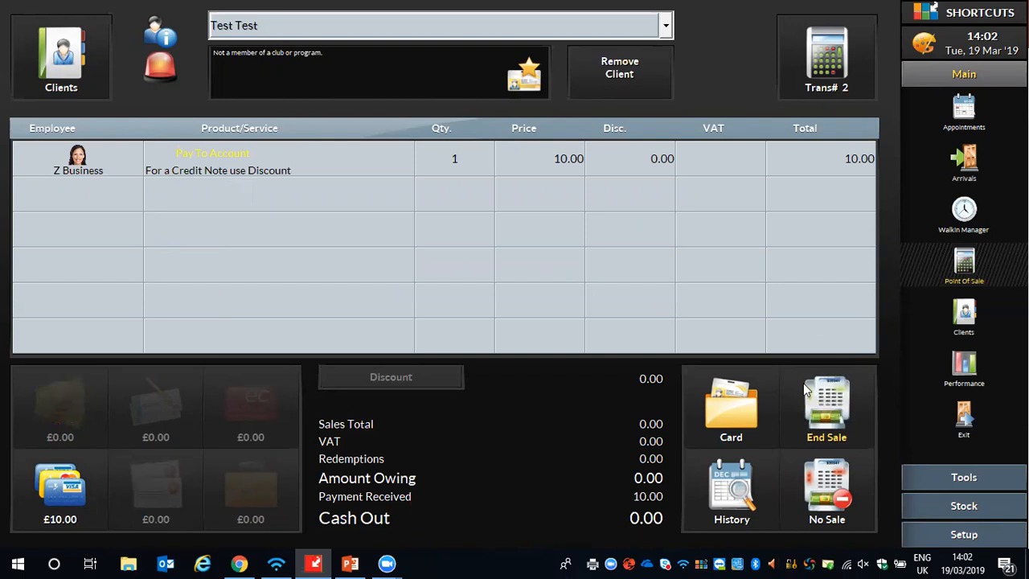
left_click(831, 415)
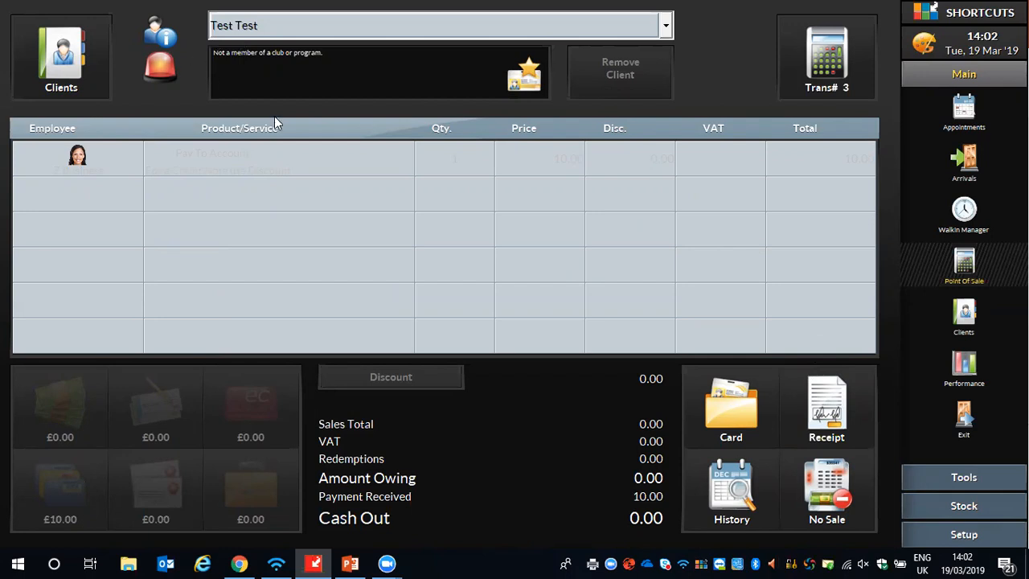
- Check the test client's account balance in the client records and return to the appointment book
left_click(968, 313)
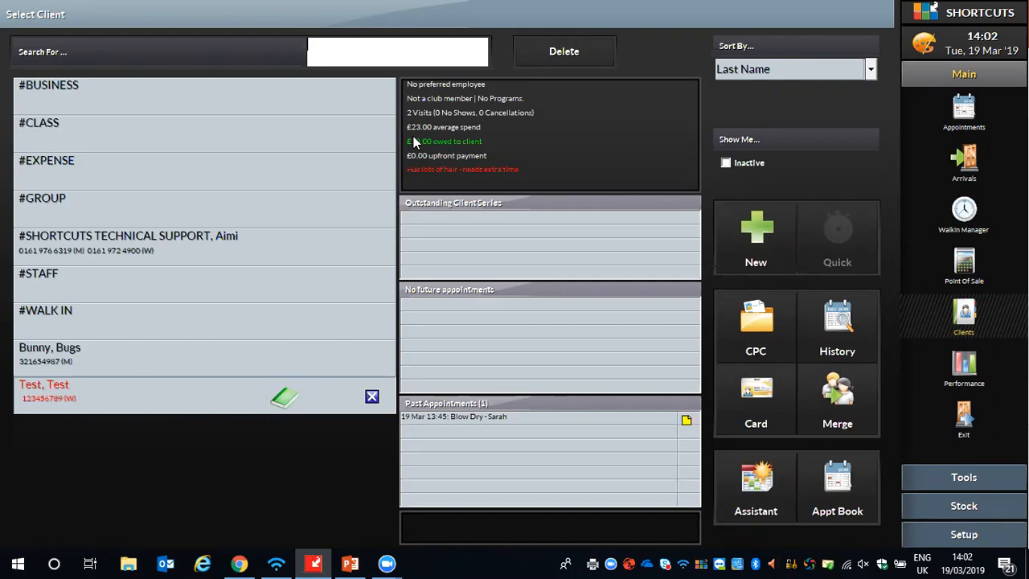
left_click(964, 105)
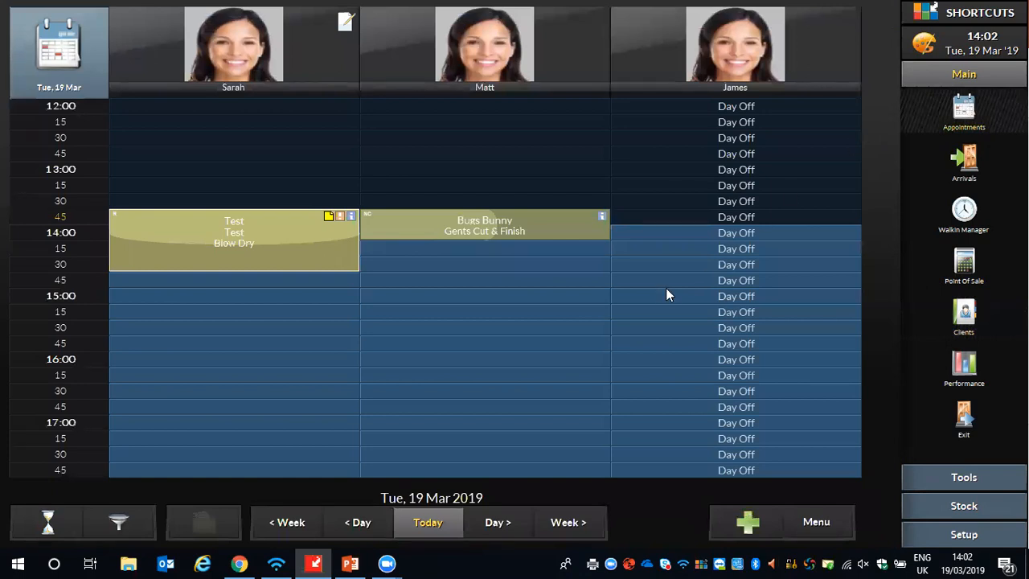
- Book a Cut & Finish at 14:45 for the test client with the stylist who did the Blow Dry, tagged Request Client
left_click(259, 287)
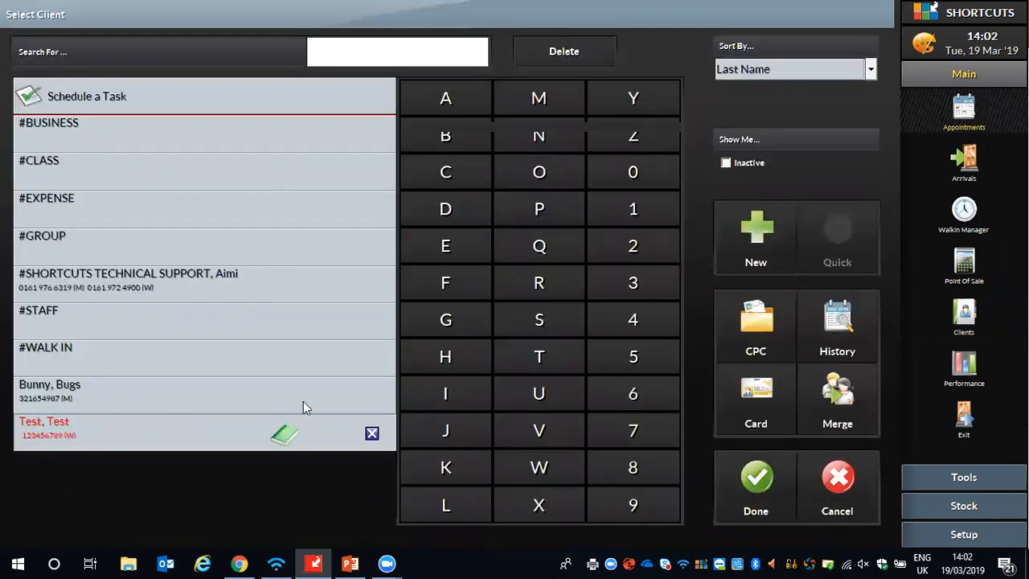
left_click(304, 422)
left_click(752, 481)
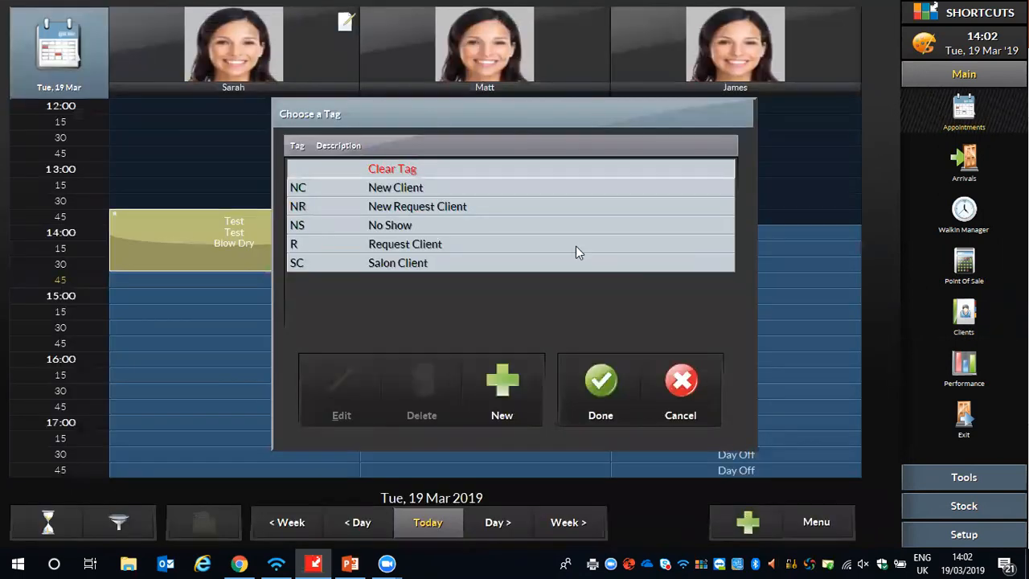
left_click(410, 244)
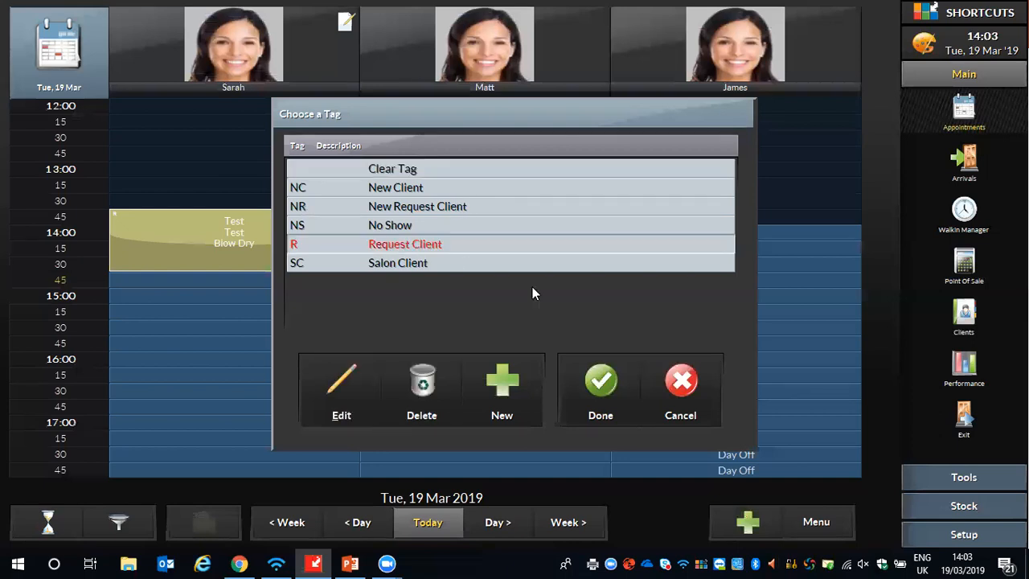
left_click(600, 386)
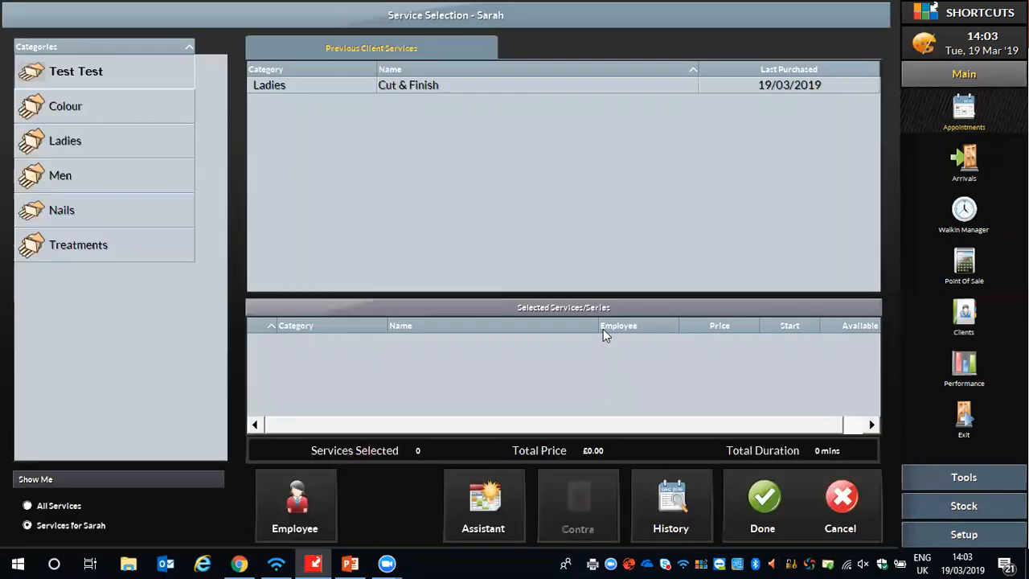
left_click(422, 89)
left_click(757, 500)
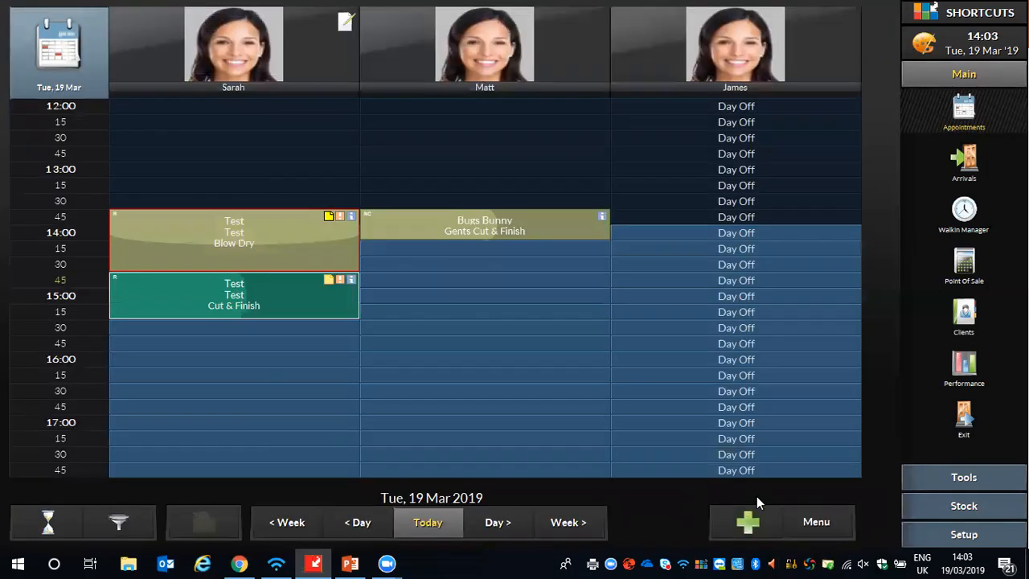
- Check out the test client's Cut & Finish appointment and pay 10 of the bill from the client's account
left_click(192, 286)
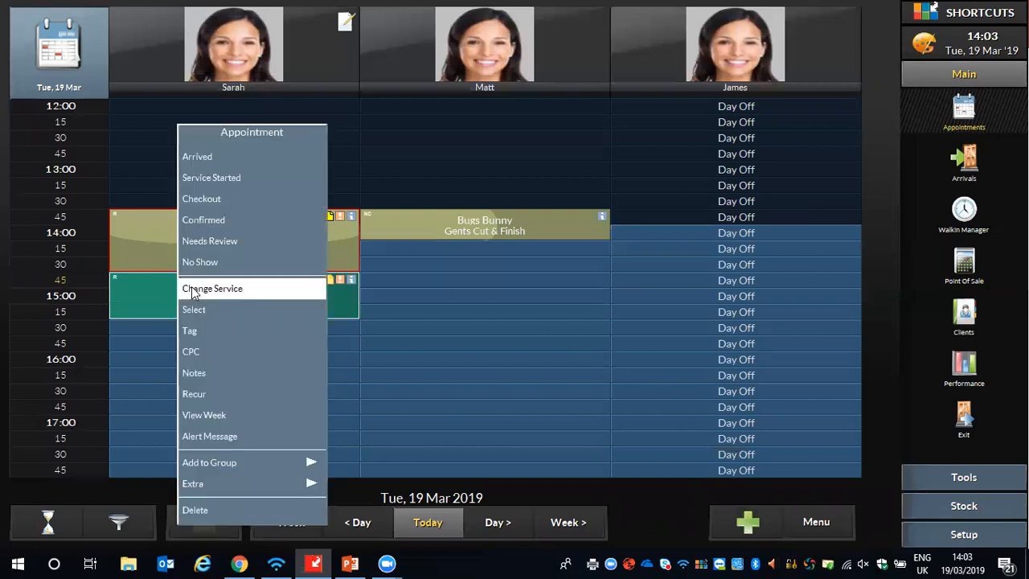
left_click(193, 198)
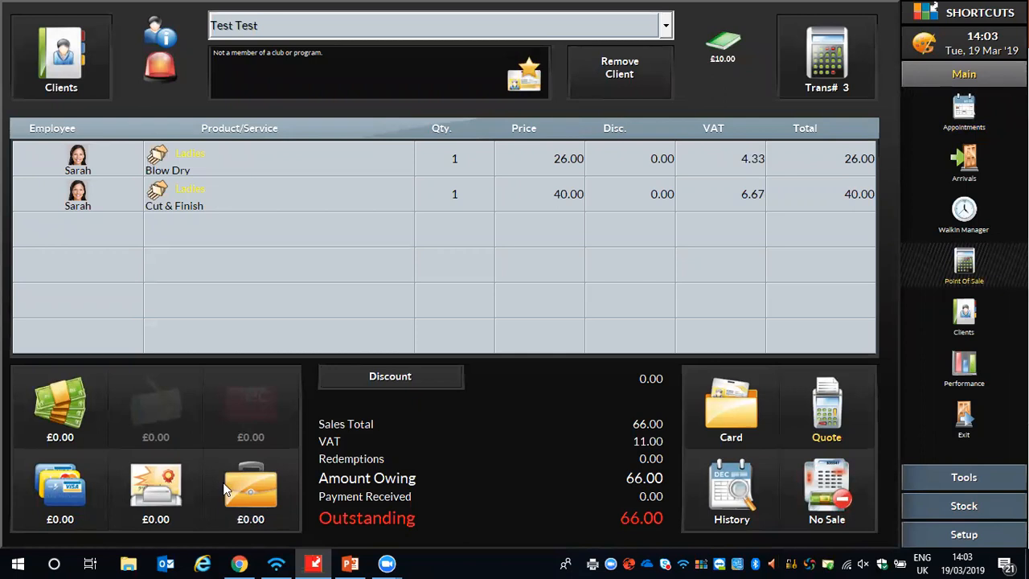
left_click(266, 497)
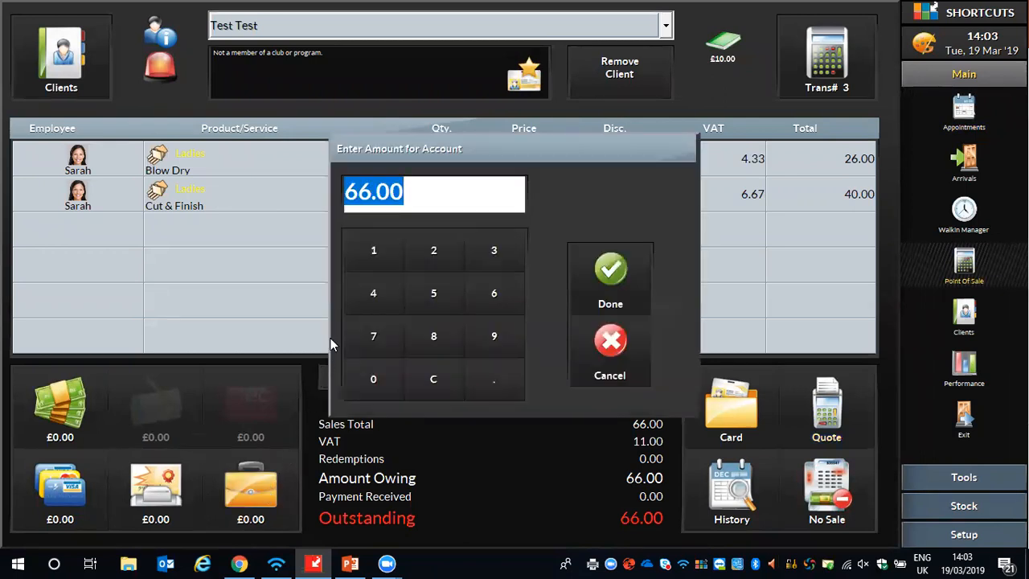
left_click(373, 252)
left_click(377, 374)
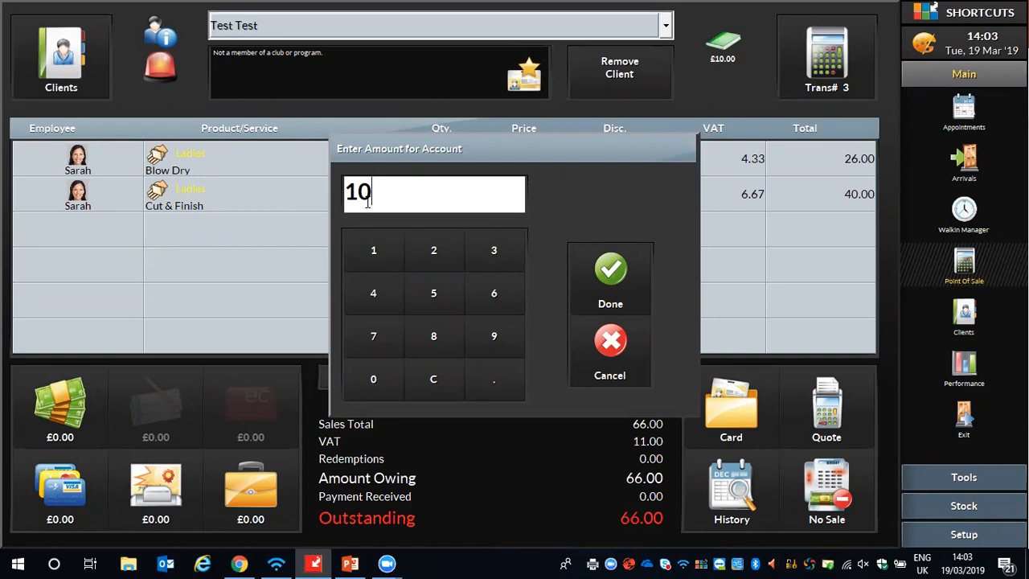
left_click(612, 271)
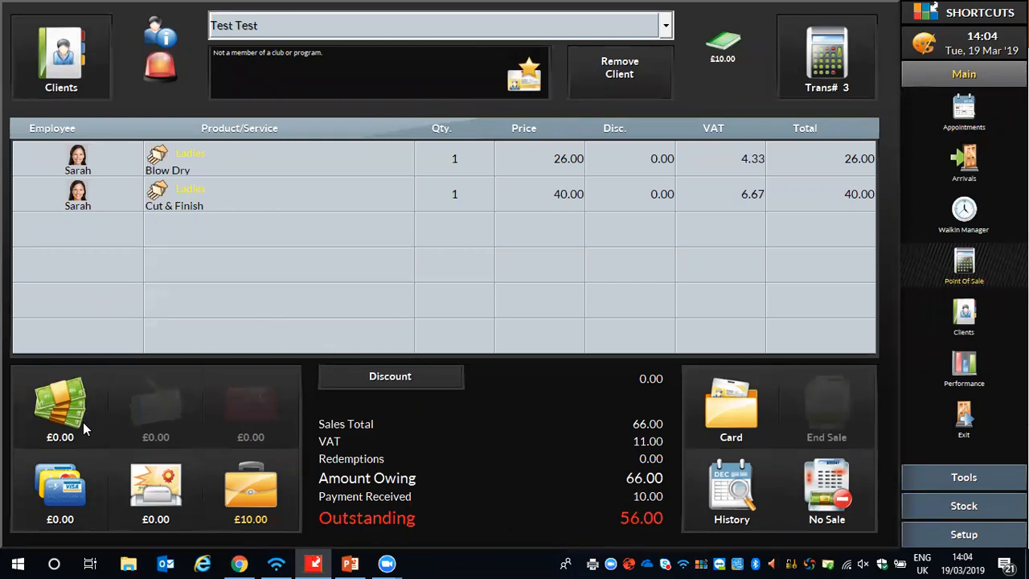
- Pay the remaining £56.00 by Credit/Debit Card, end the sale without rebooking and return to the appointment book
left_click(73, 486)
left_click(291, 274)
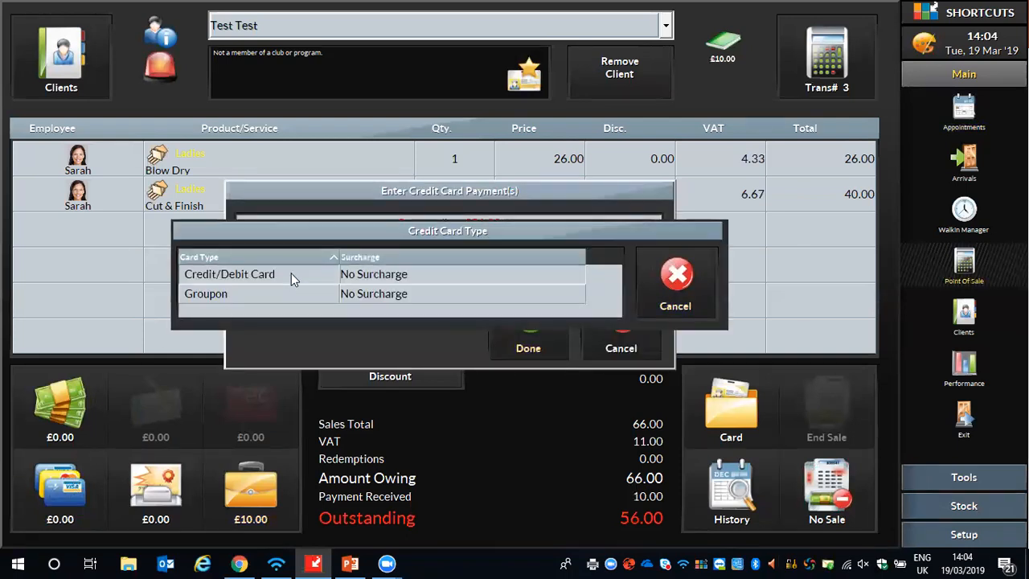
left_click(576, 267)
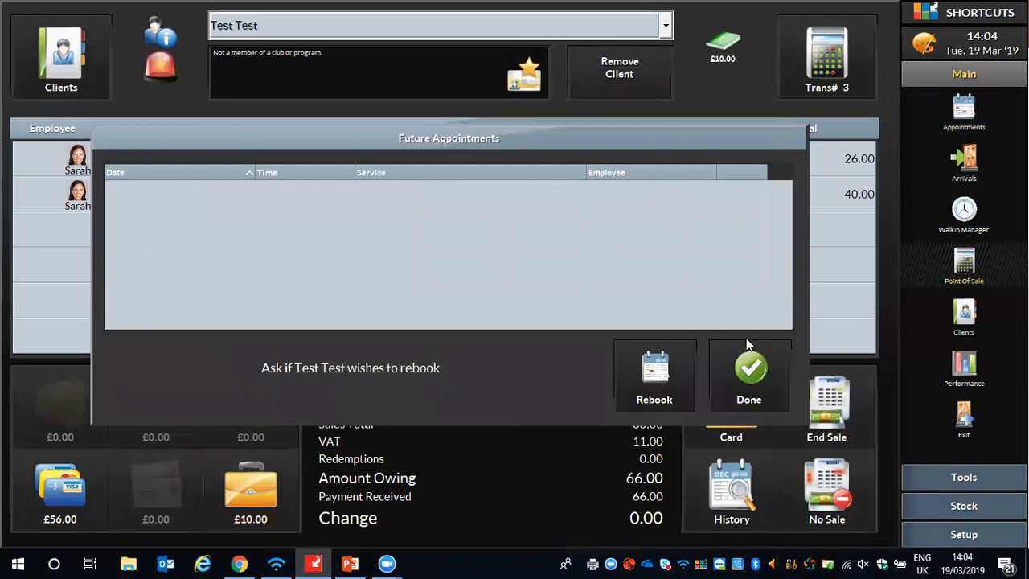
left_click(742, 381)
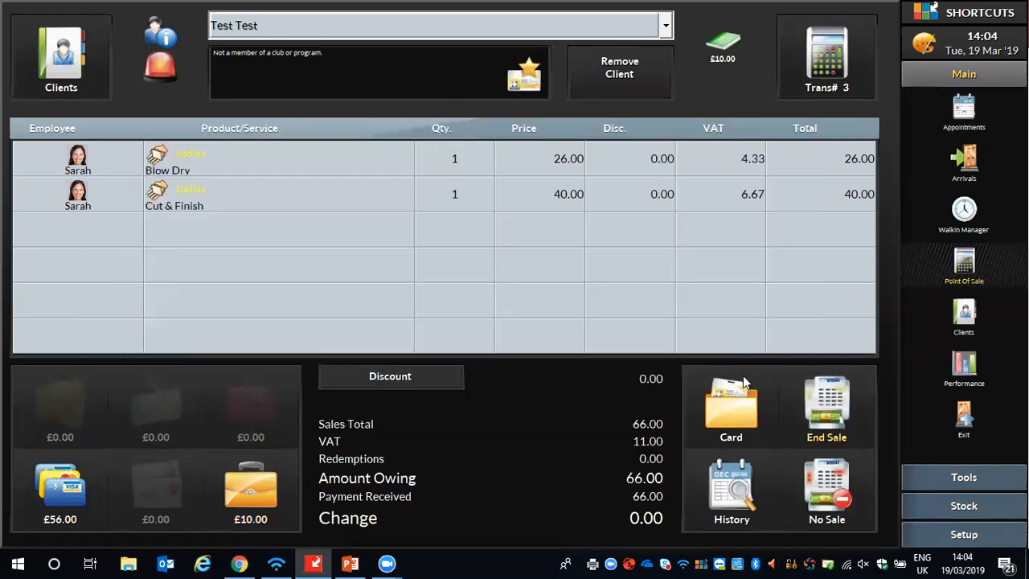
left_click(832, 398)
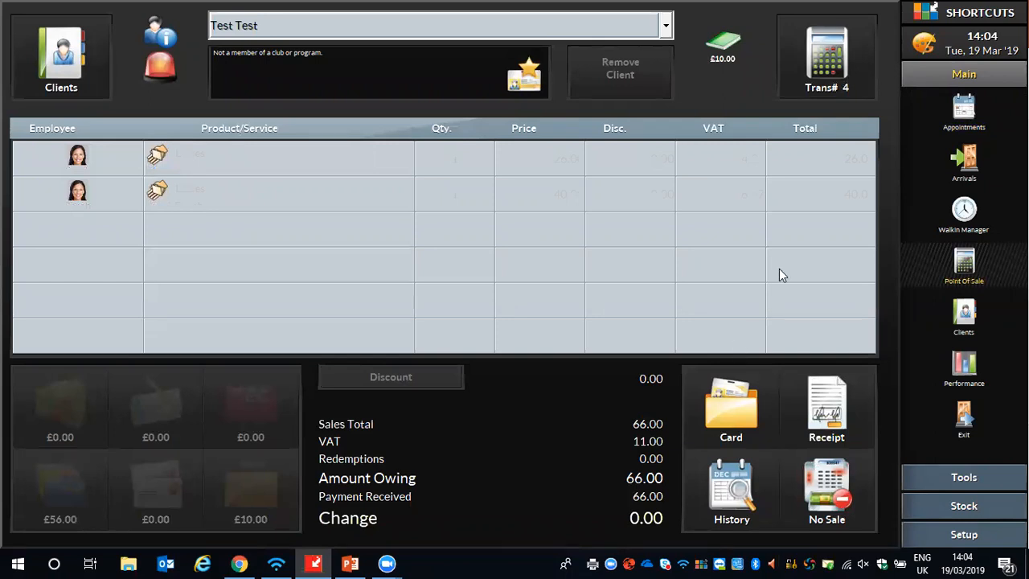
left_click(963, 110)
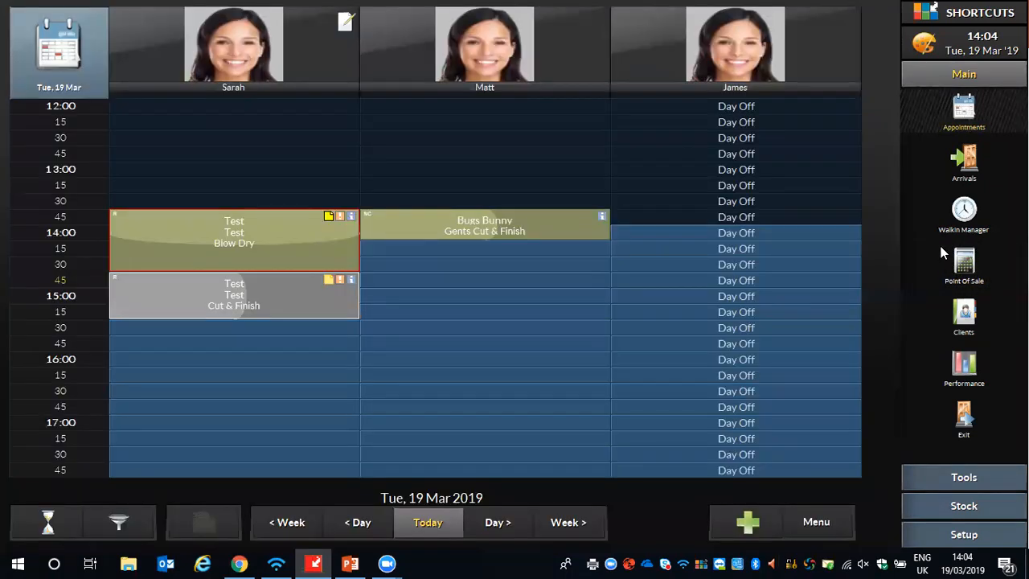
- Take 20 out of the till as petty cash through No Sale at the point of sale and return to the appointment book
left_click(964, 265)
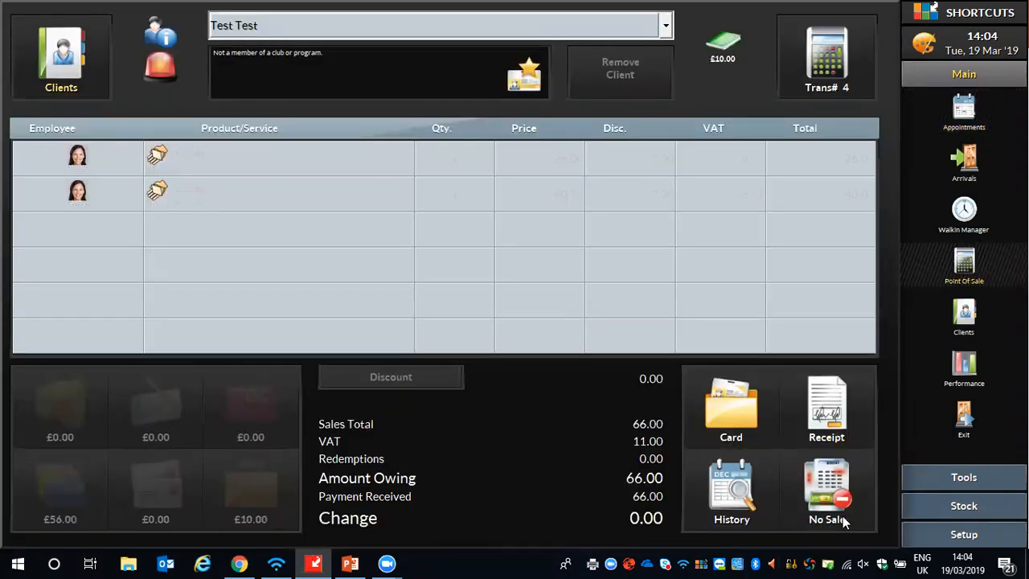
left_click(816, 478)
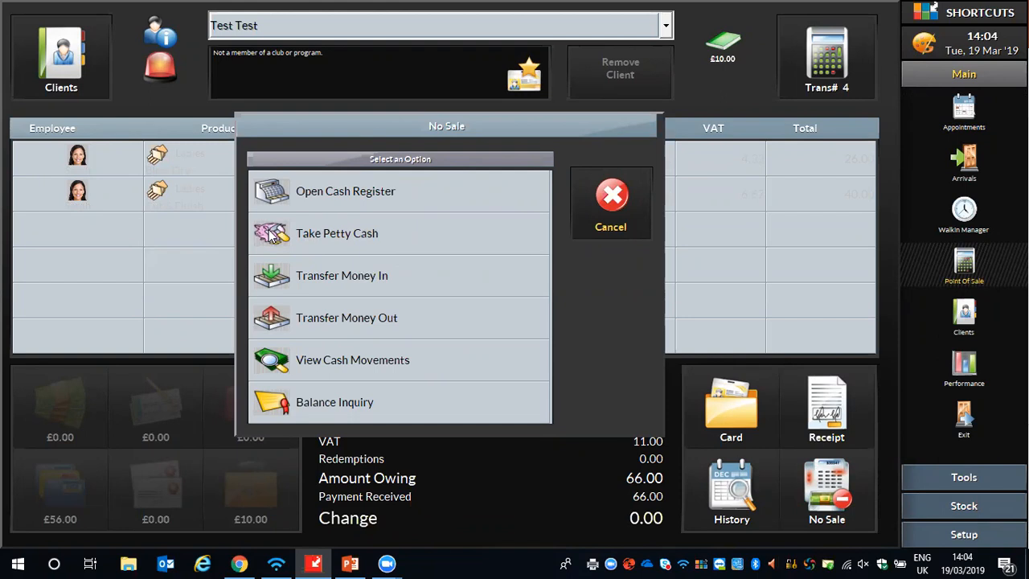
left_click(348, 236)
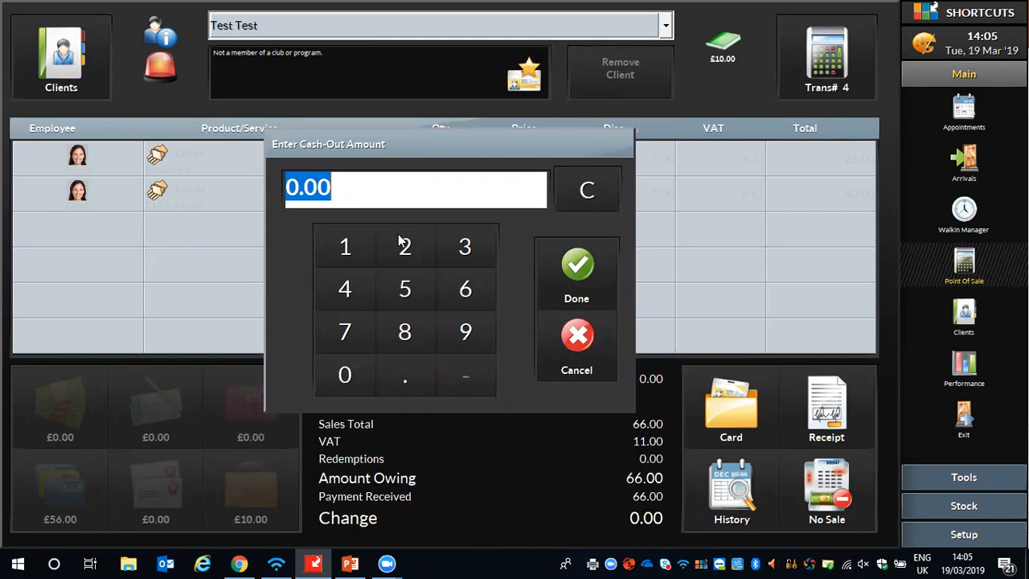
left_click(402, 242)
left_click(349, 375)
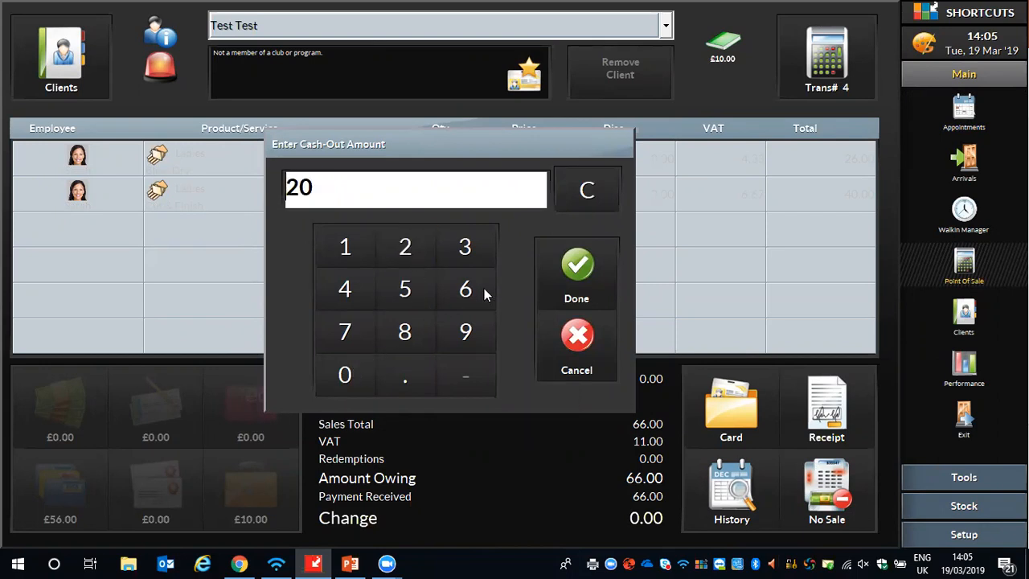
left_click(577, 270)
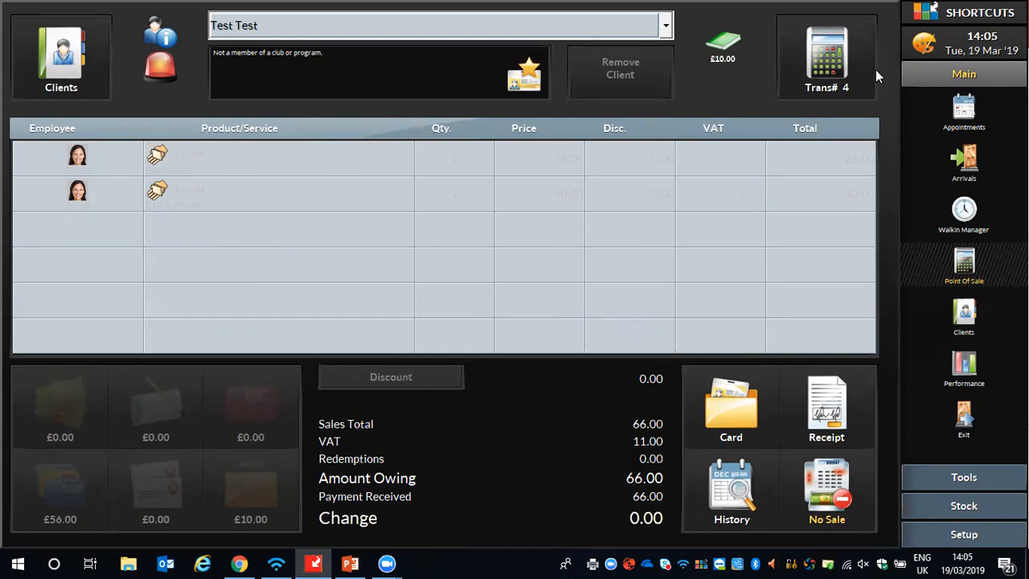
left_click(958, 103)
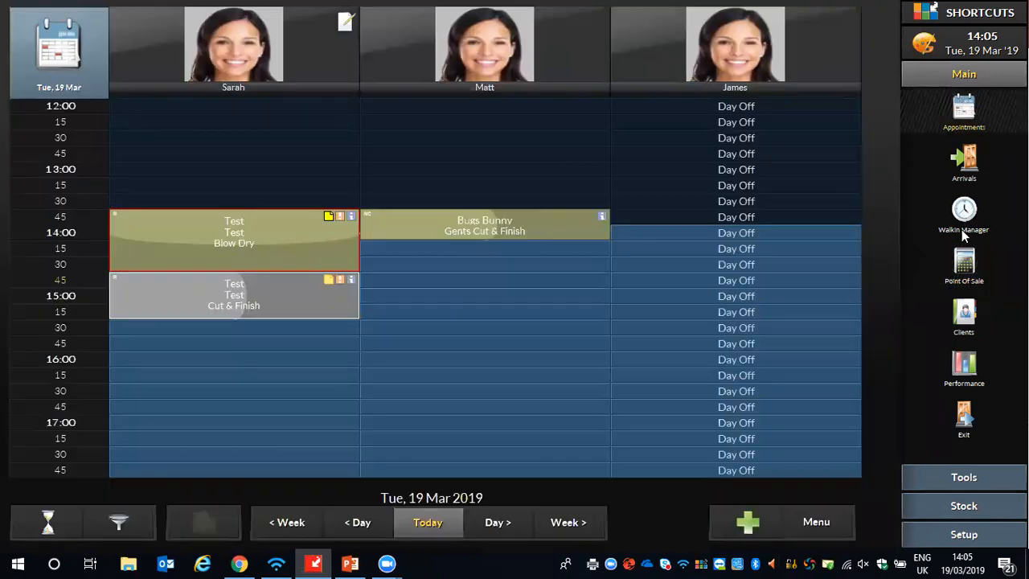
- Start a petty cash return at the point of sale and settle the £20.00 cash-out dated 19/03/2019
left_click(964, 262)
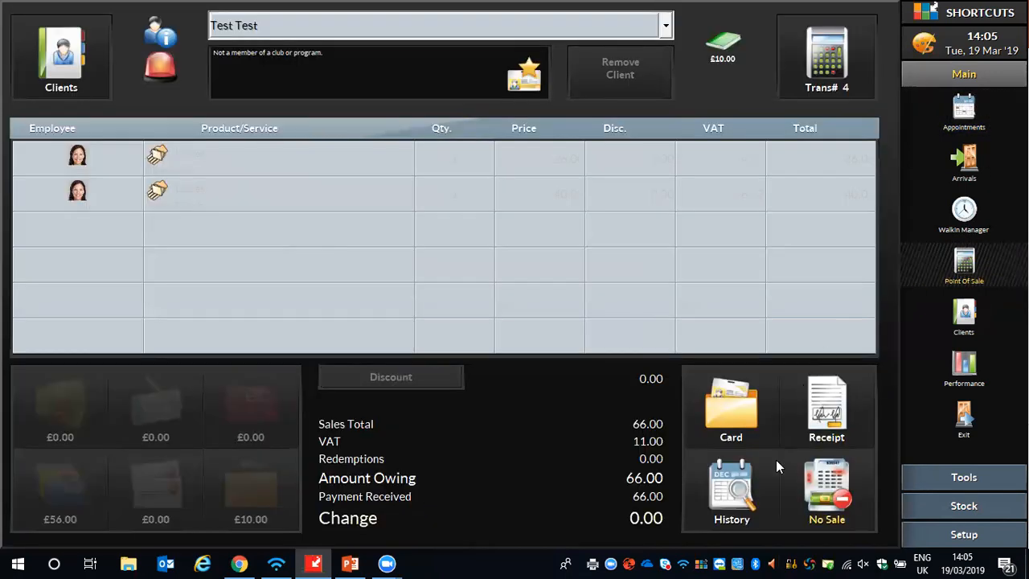
left_click(828, 500)
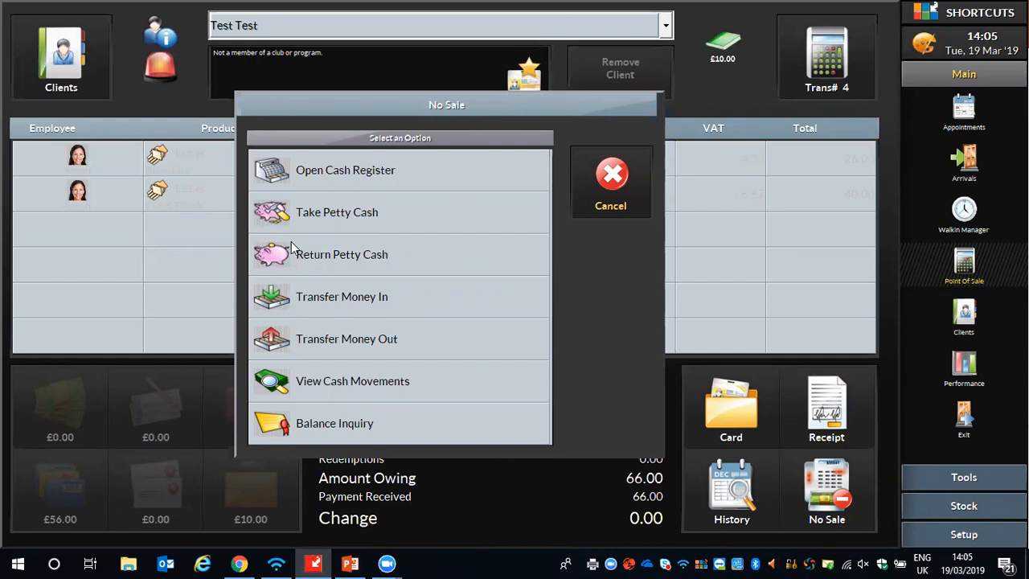
left_click(308, 255)
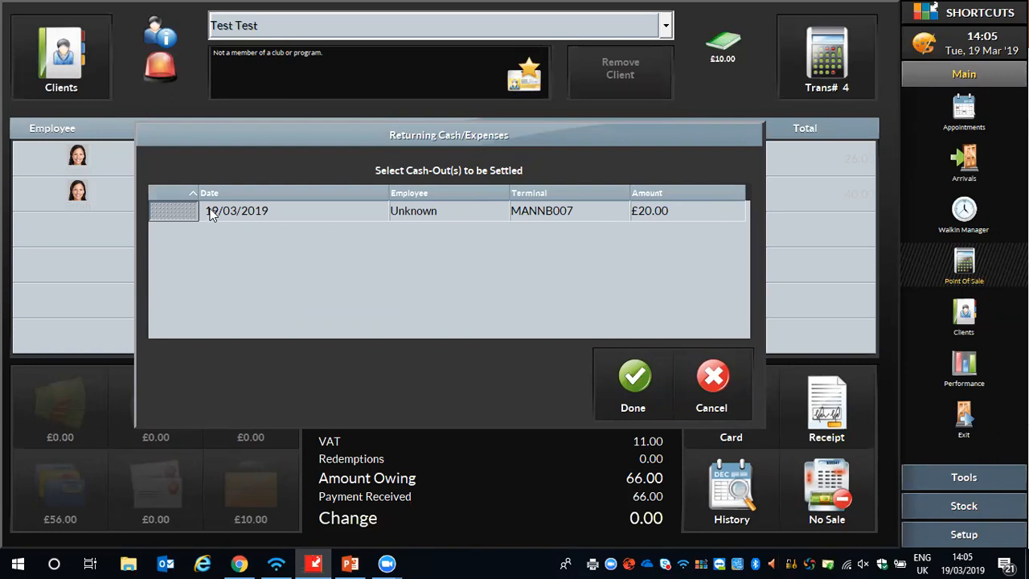
left_click(631, 384)
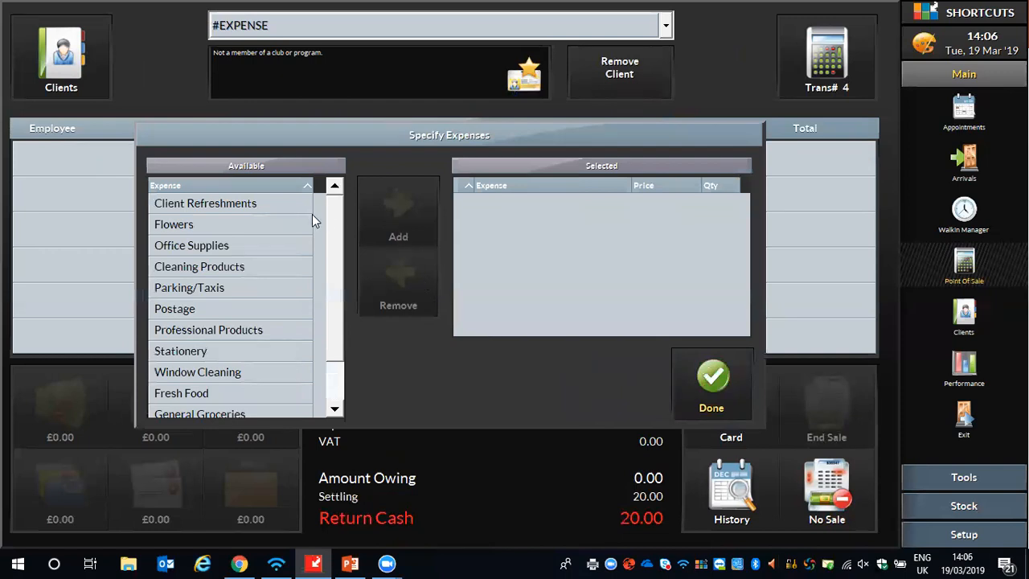
- Add Client Refreshments at a price of 5 to the petty cash expenses
scroll(344, 215, "down", 2)
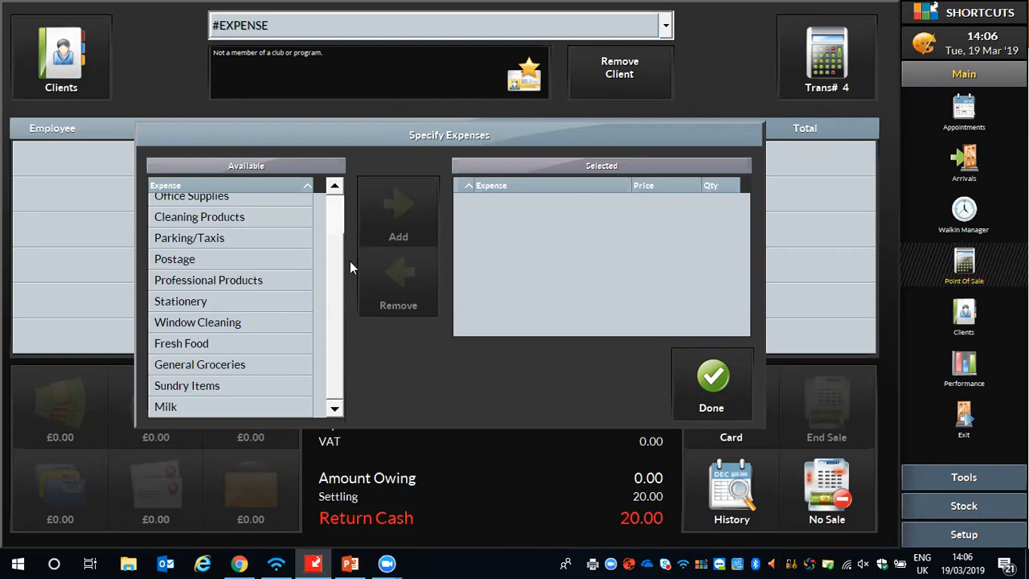
left_click_drag(339, 264, 329, 206)
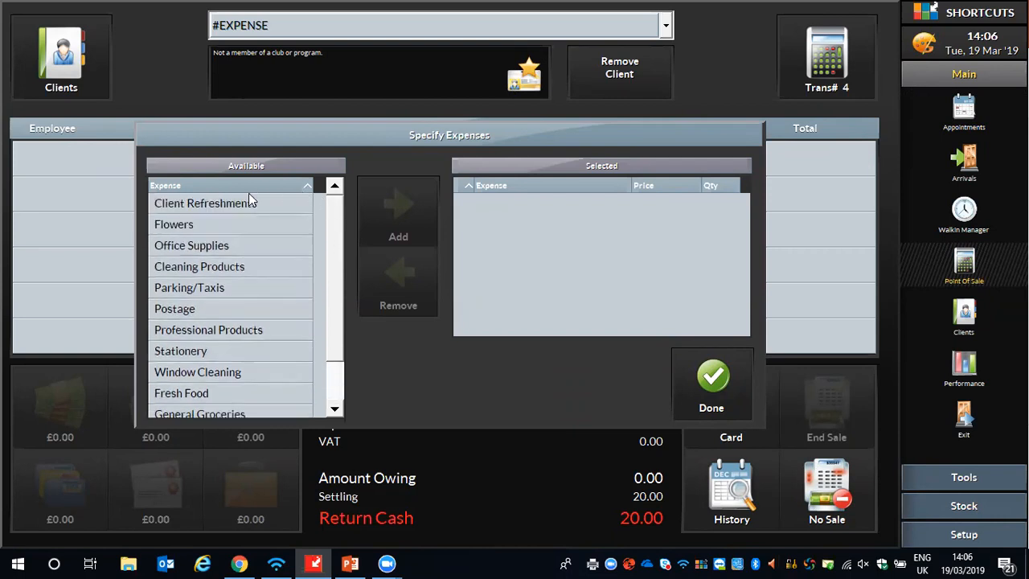
left_click(232, 207)
left_click(398, 195)
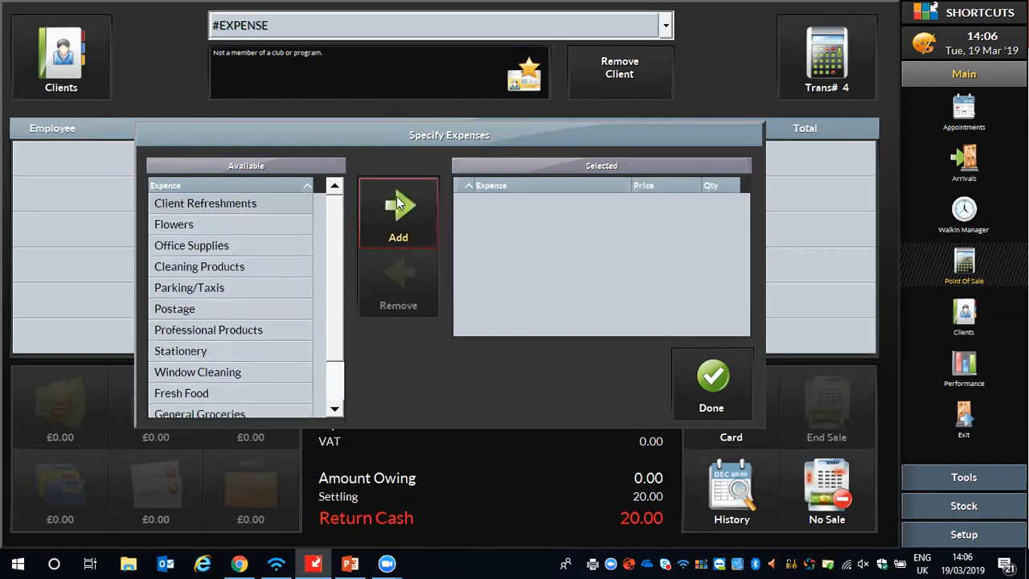
left_click(417, 291)
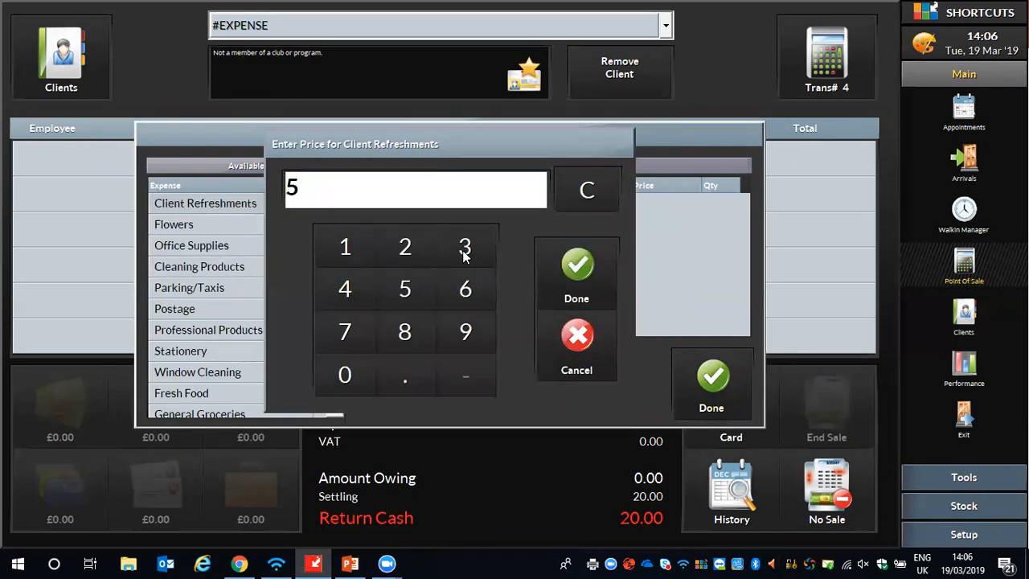
left_click(563, 258)
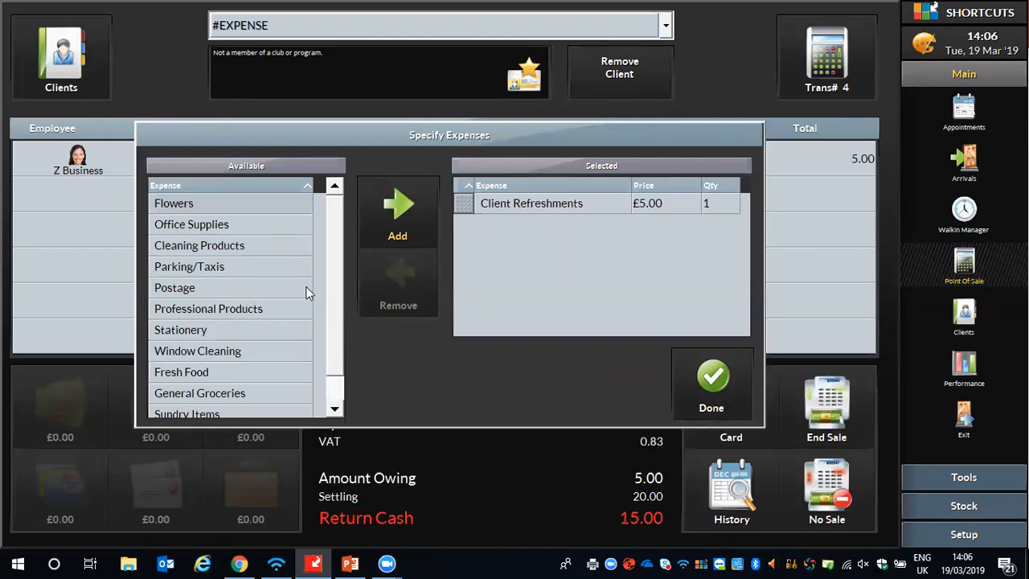
- Add Office Supplies at a price of 15 to the petty cash expenses and end the expense sale
left_click(170, 224)
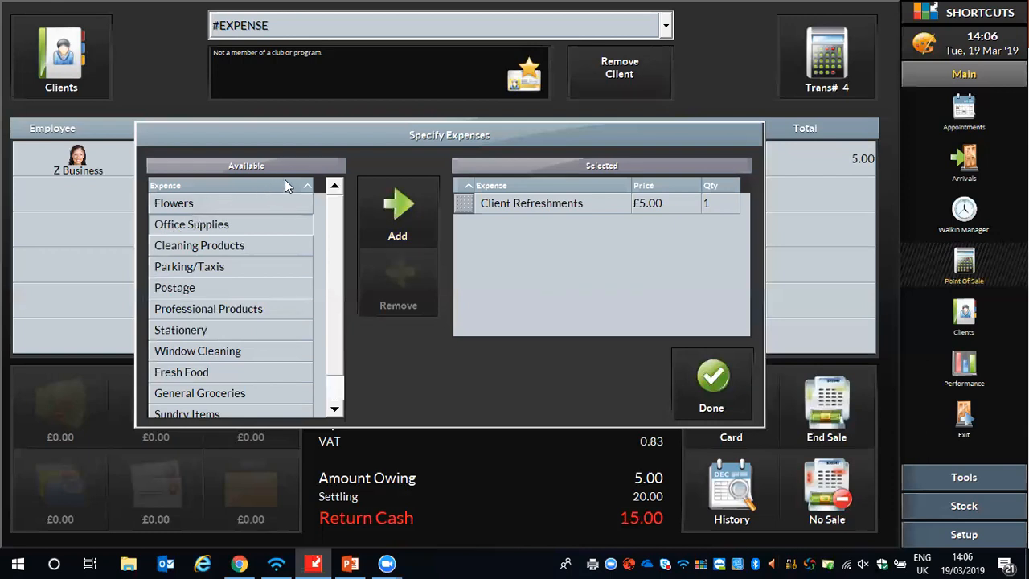
left_click(396, 208)
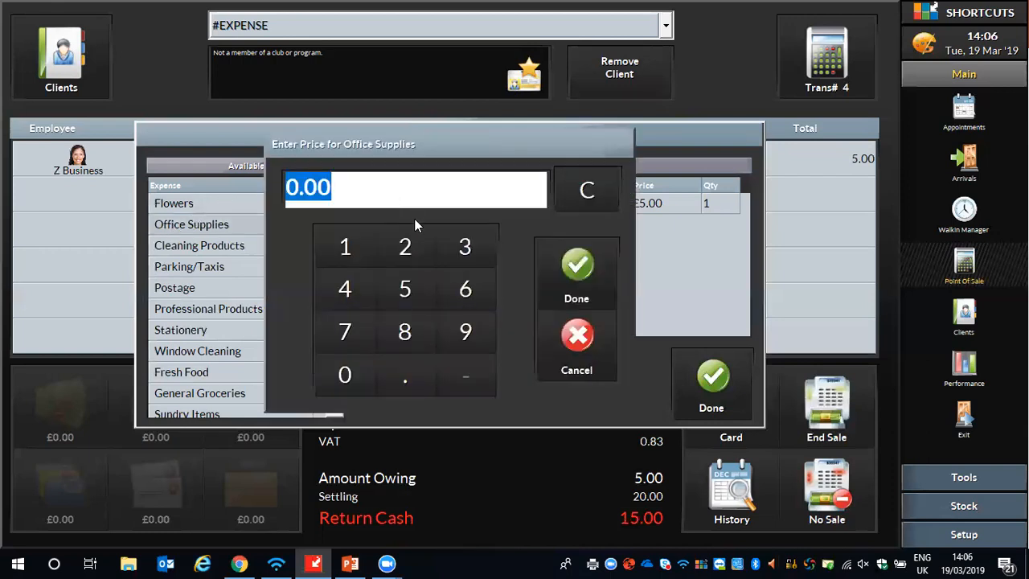
left_click(348, 247)
left_click(403, 291)
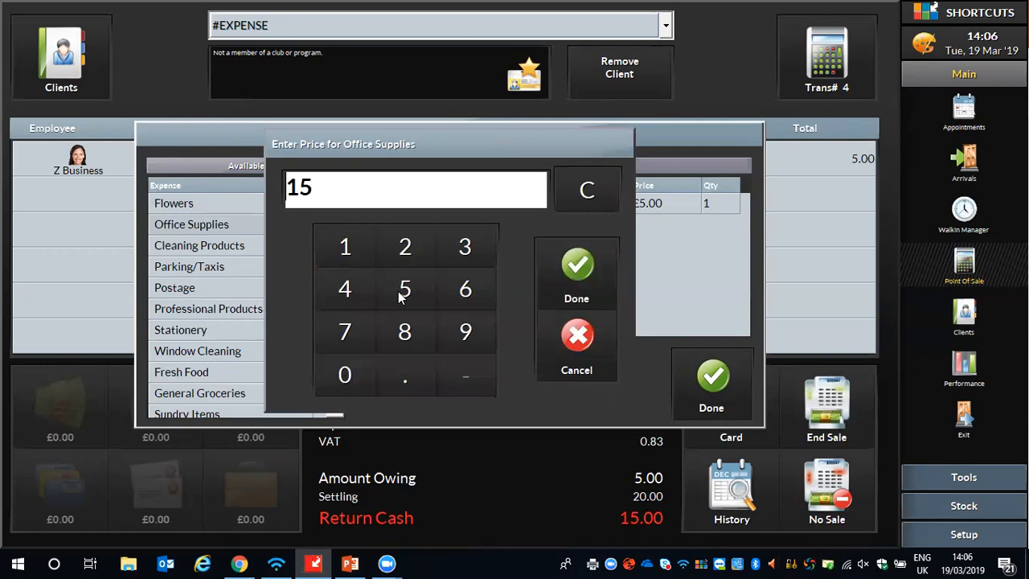
left_click(562, 255)
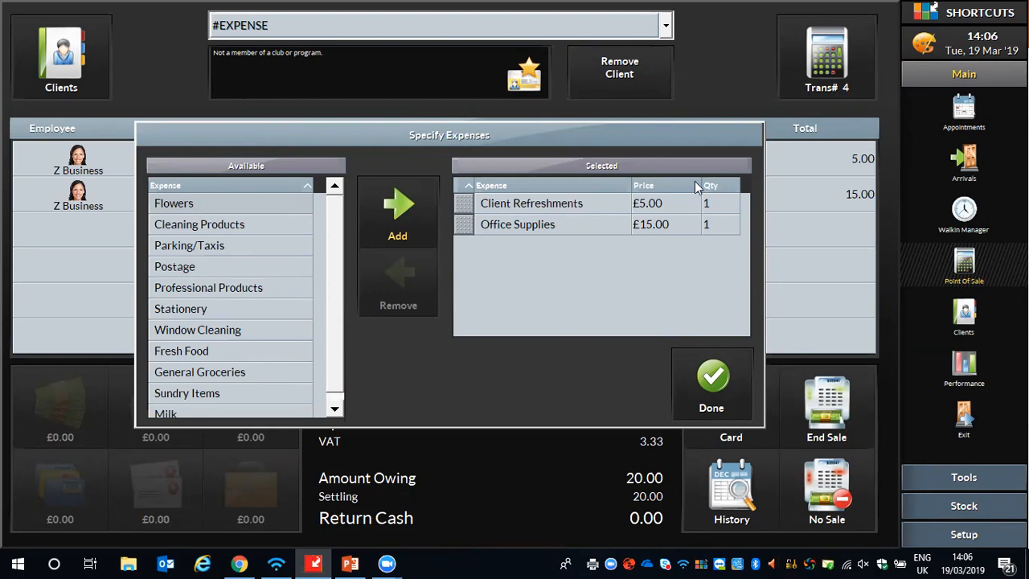
left_click(713, 378)
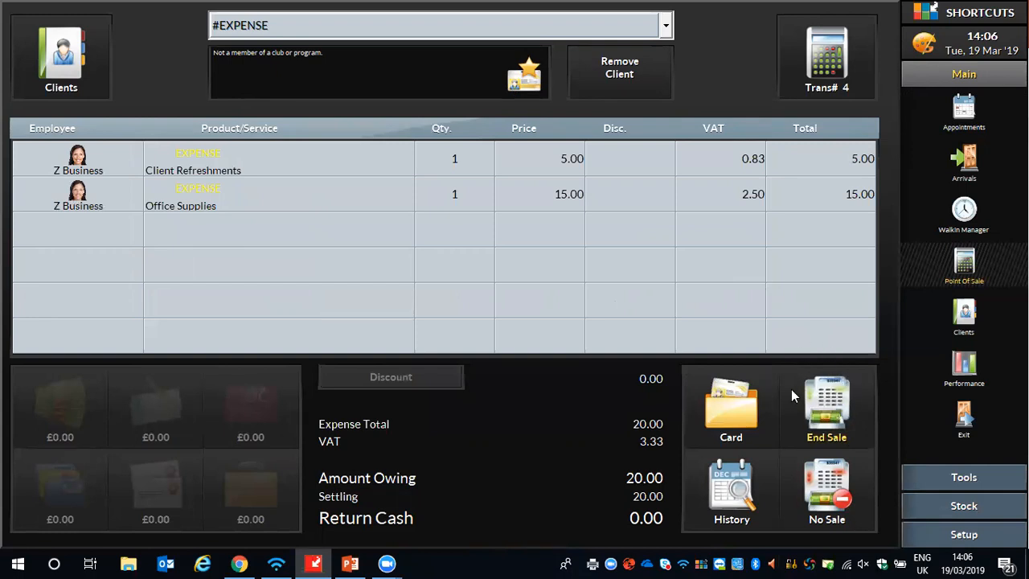
left_click(835, 403)
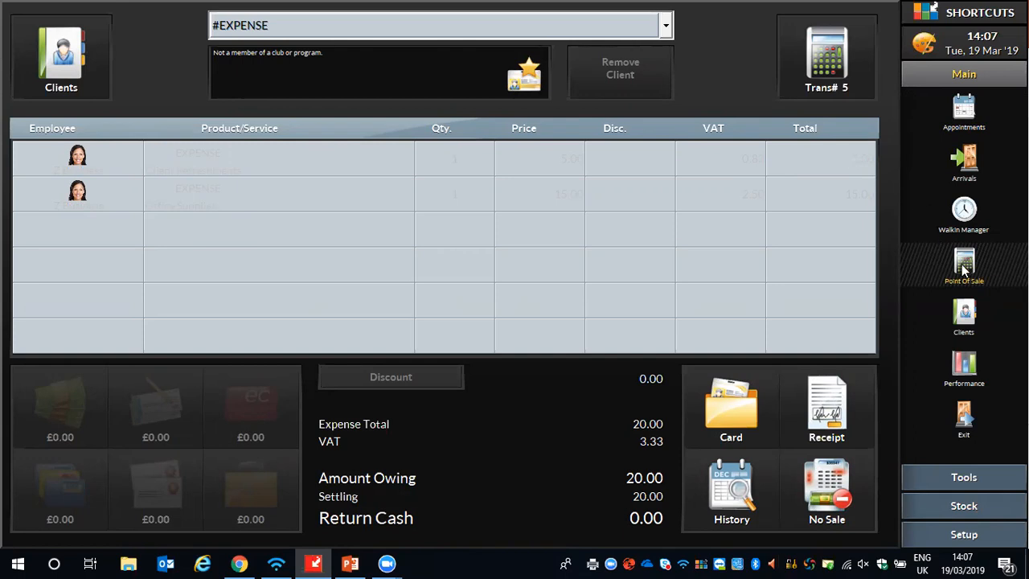
- Review the No Sale options without choosing one, and view the client choices for a new sale
left_click(844, 479)
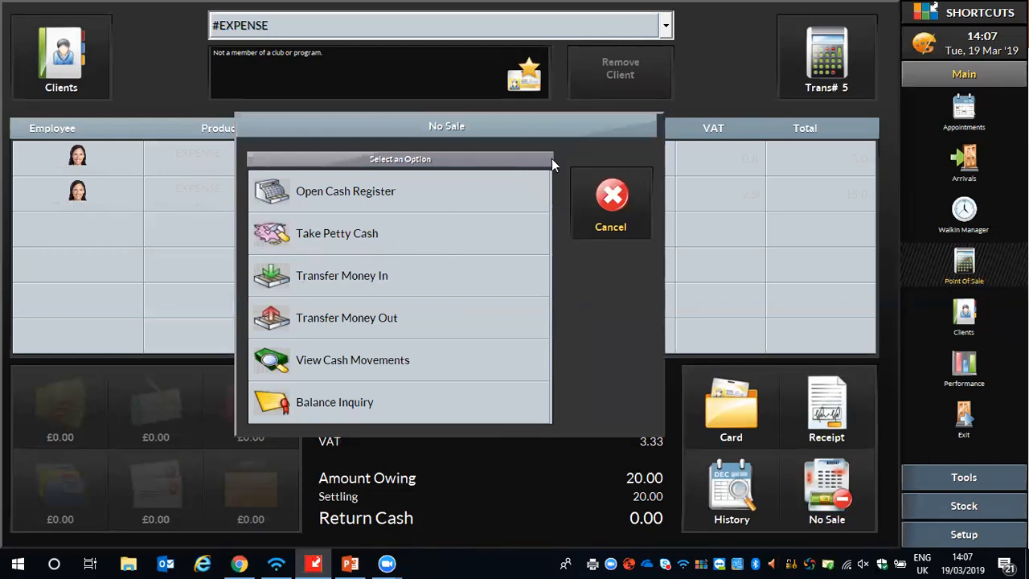
left_click(610, 194)
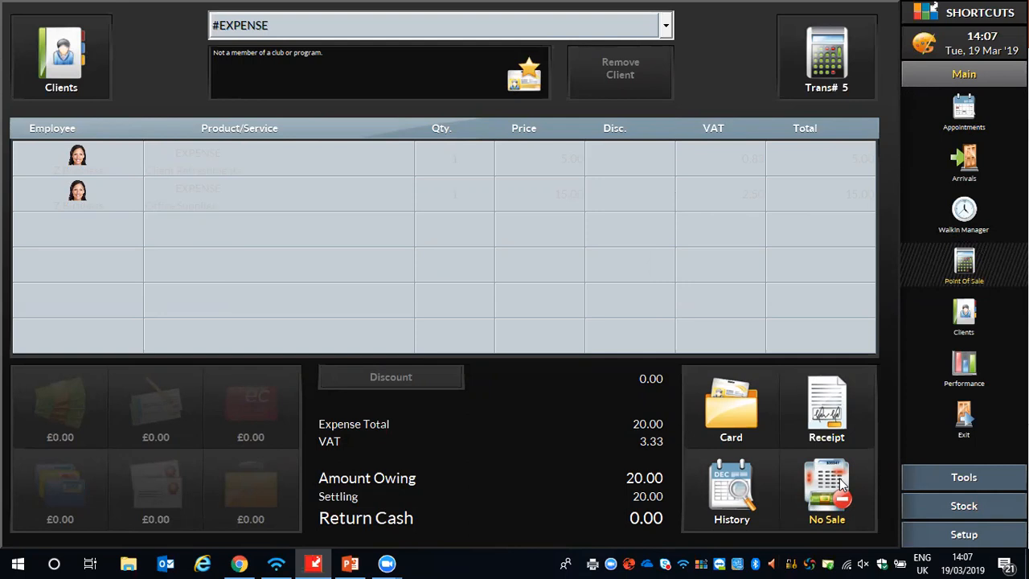
left_click(666, 26)
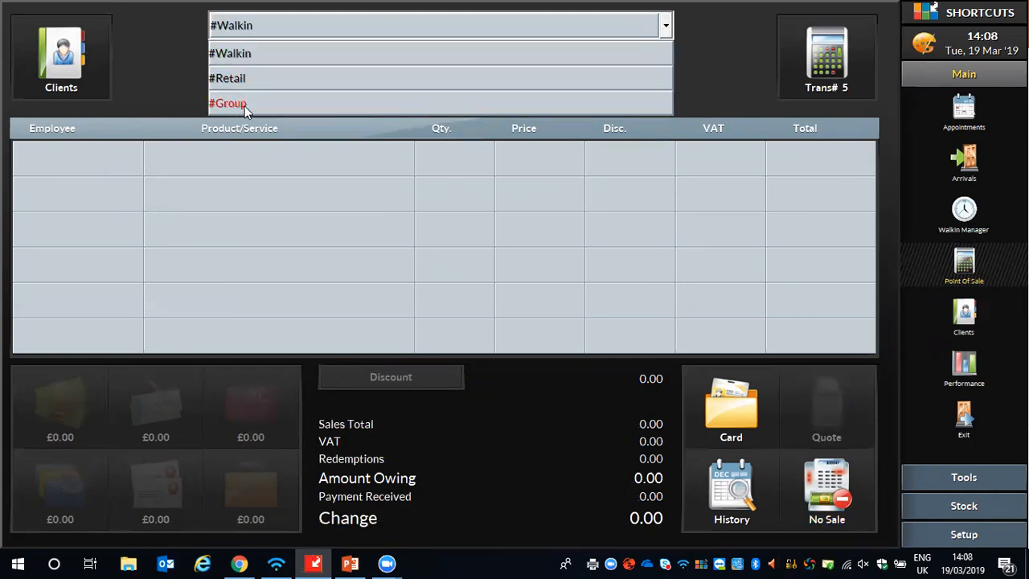
left_click(182, 67)
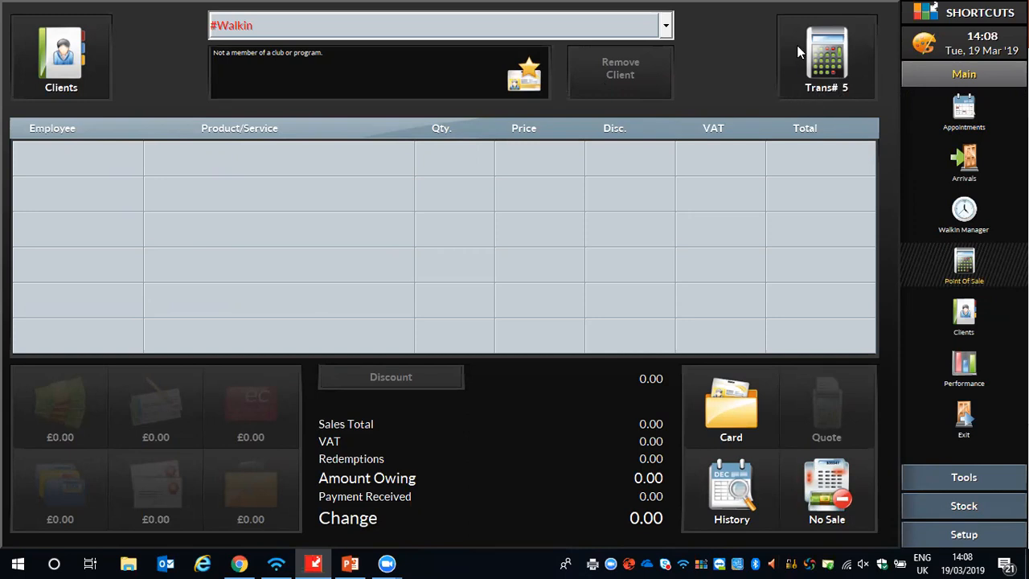
- Open the payment breakdown of transaction 2 in the day's transactions and set its Credit/Debit Card amount to 0
left_click(824, 55)
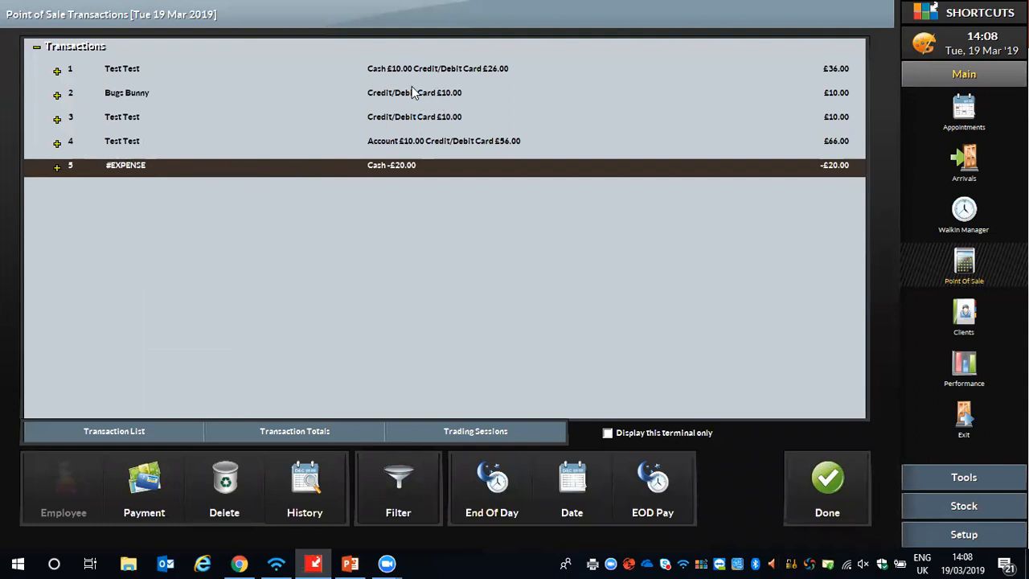
left_click(366, 95)
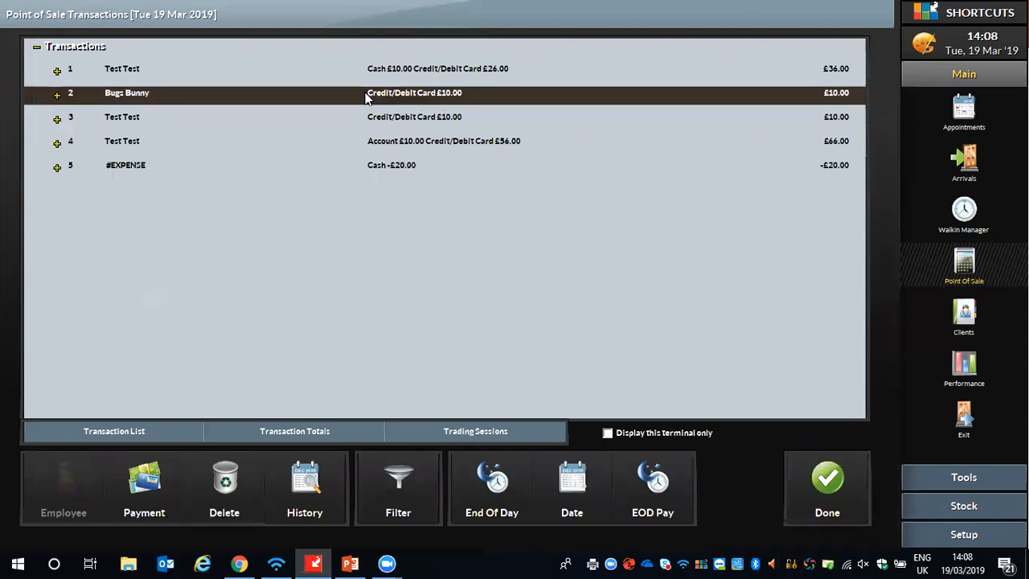
left_click(135, 475)
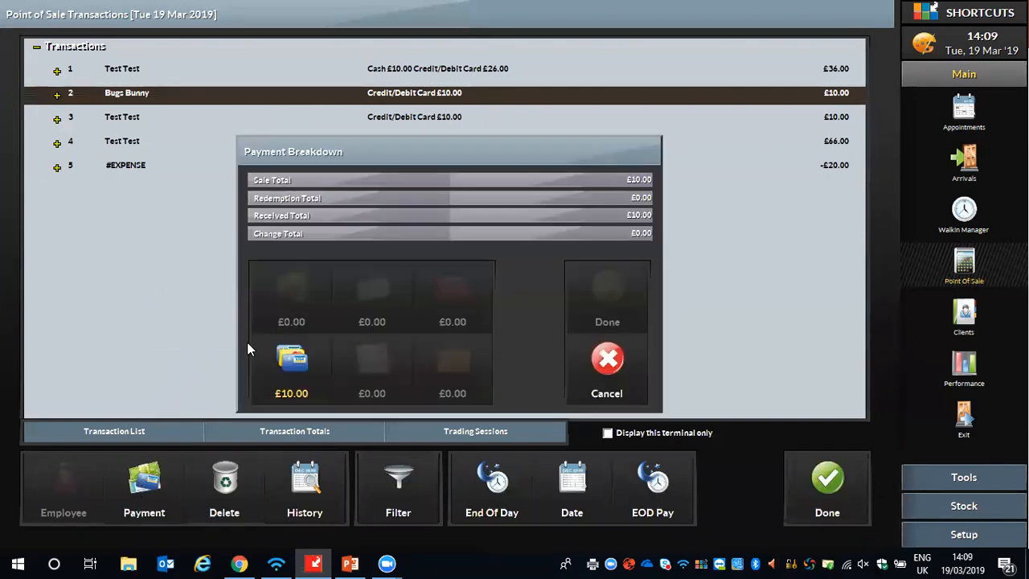
left_click(290, 375)
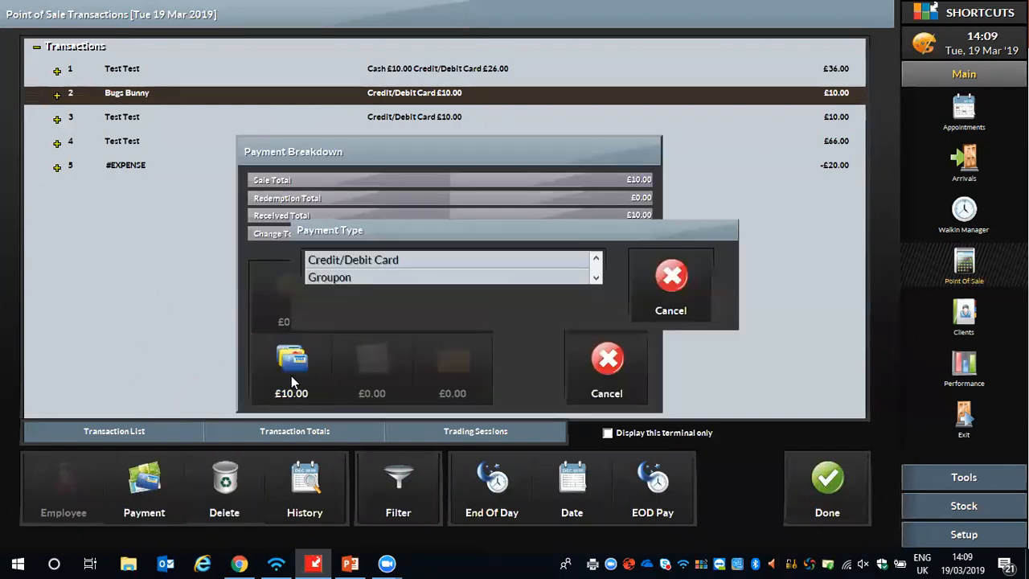
left_click(336, 259)
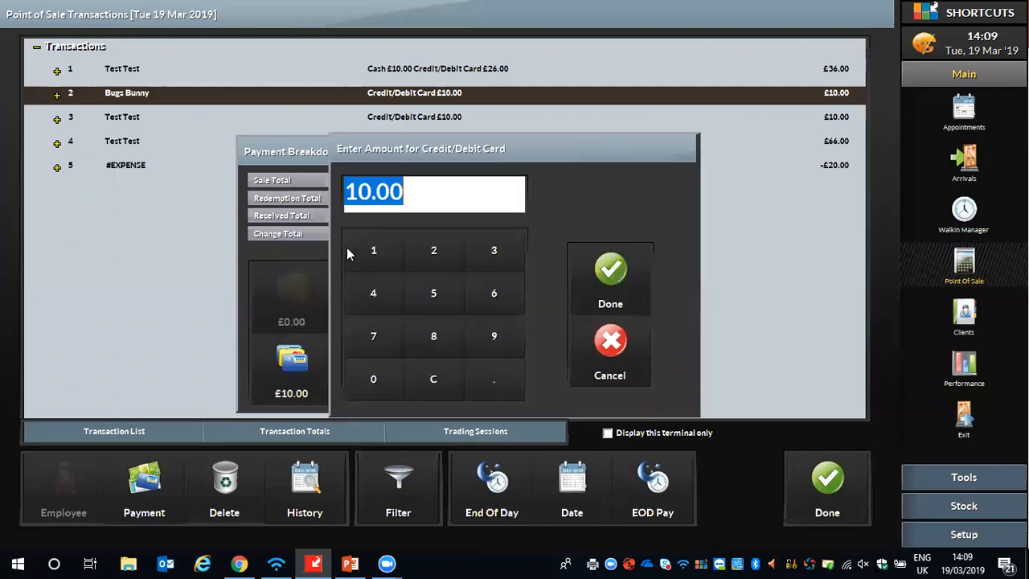
left_click(377, 378)
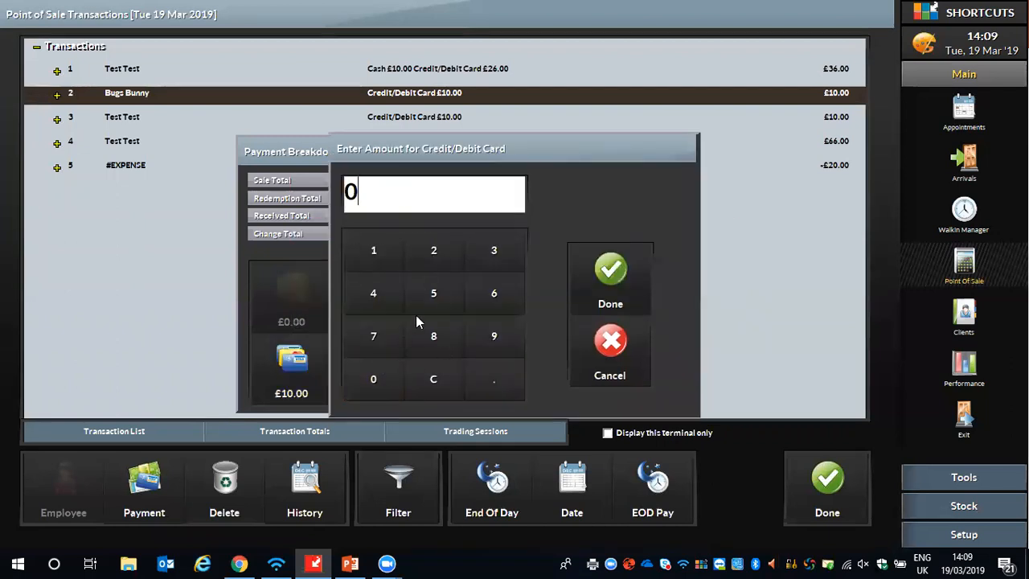
left_click(613, 273)
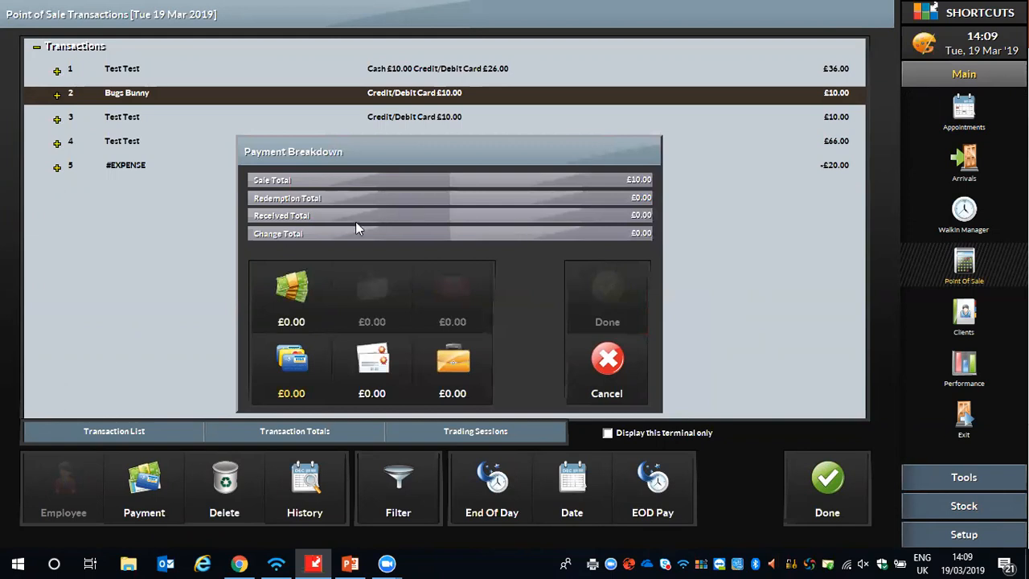
- Set the Cash amount of transaction 2 to 10.00 and confirm the transaction update
left_click(292, 288)
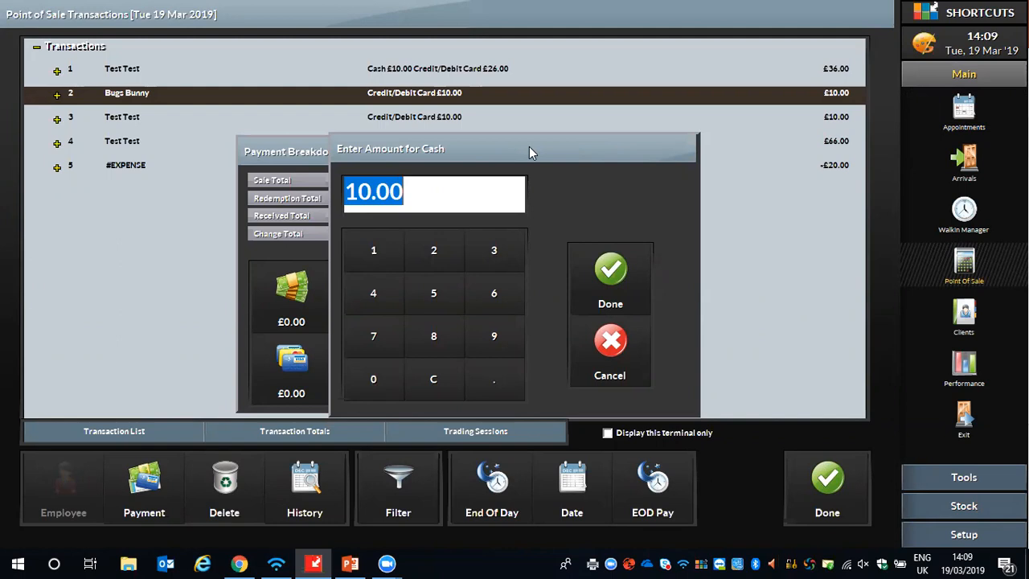
left_click(591, 272)
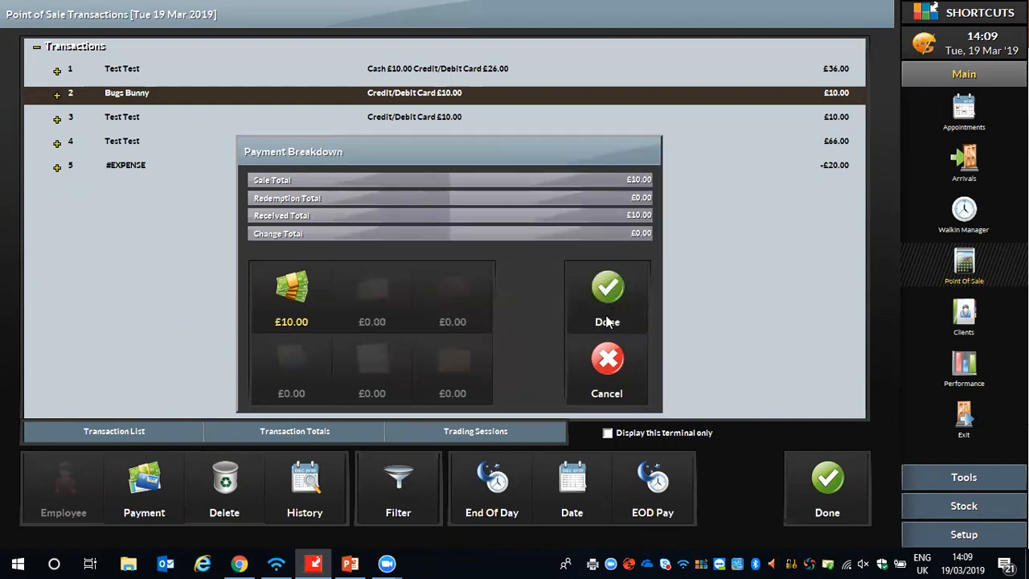
left_click(604, 290)
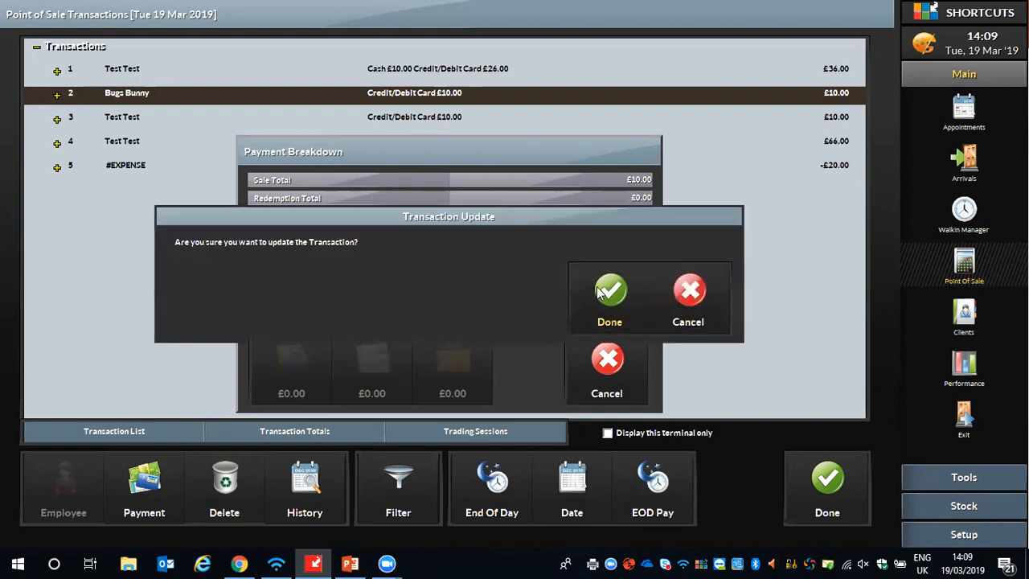
left_click(598, 287)
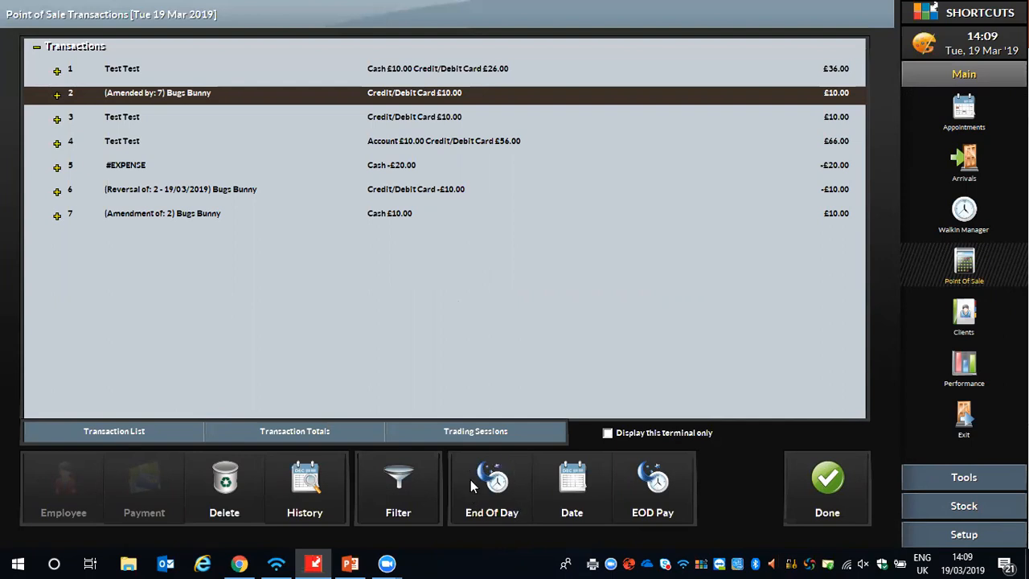
- Start the end-of-day balance with a previous float of 50.00 for register MANNB008, and proceed to the takings with all registers selected
left_click(494, 481)
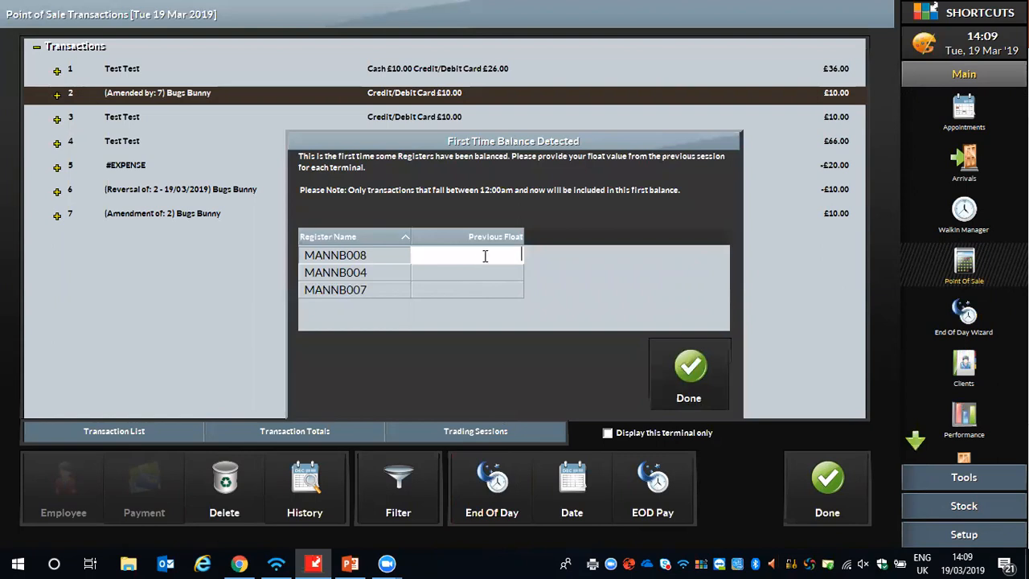
left_click(450, 250)
type("50.00")
left_click(689, 368)
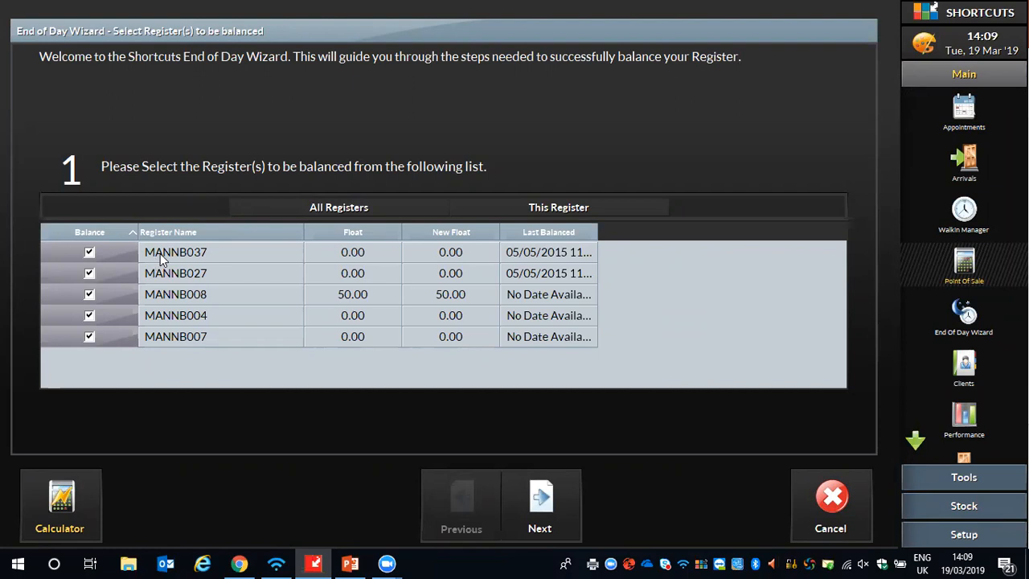
left_click(211, 298)
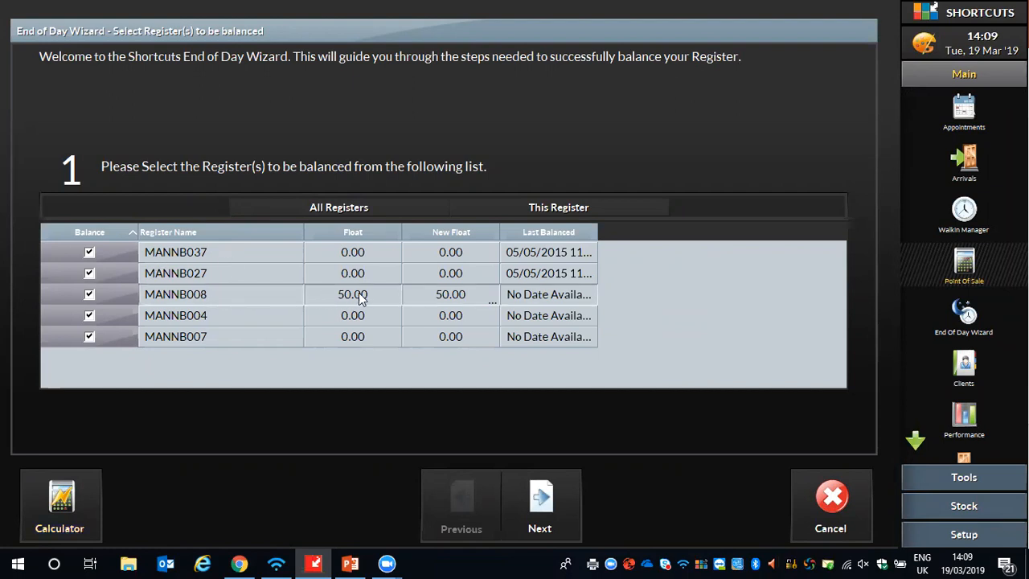
left_click(541, 502)
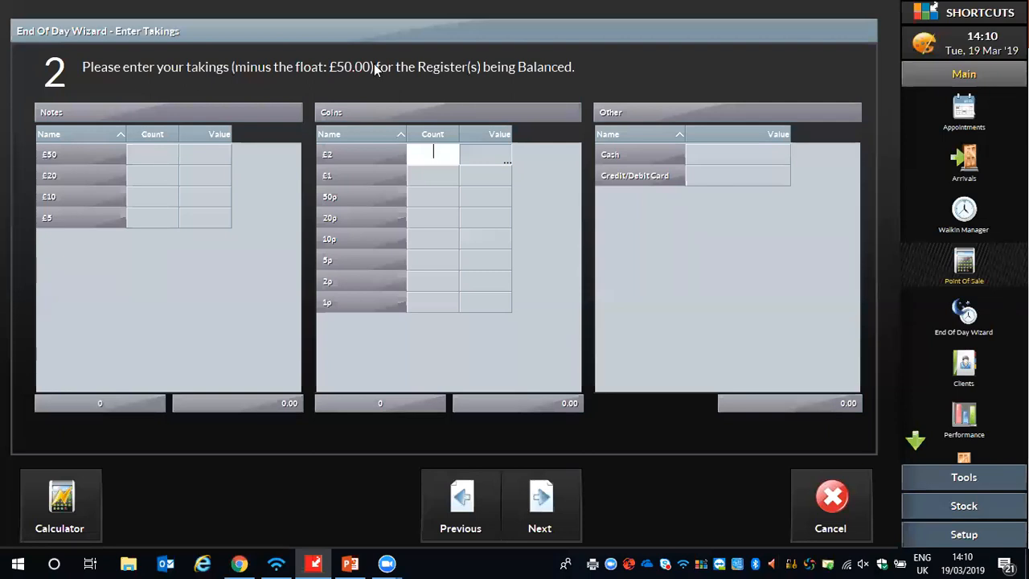
left_click(722, 153)
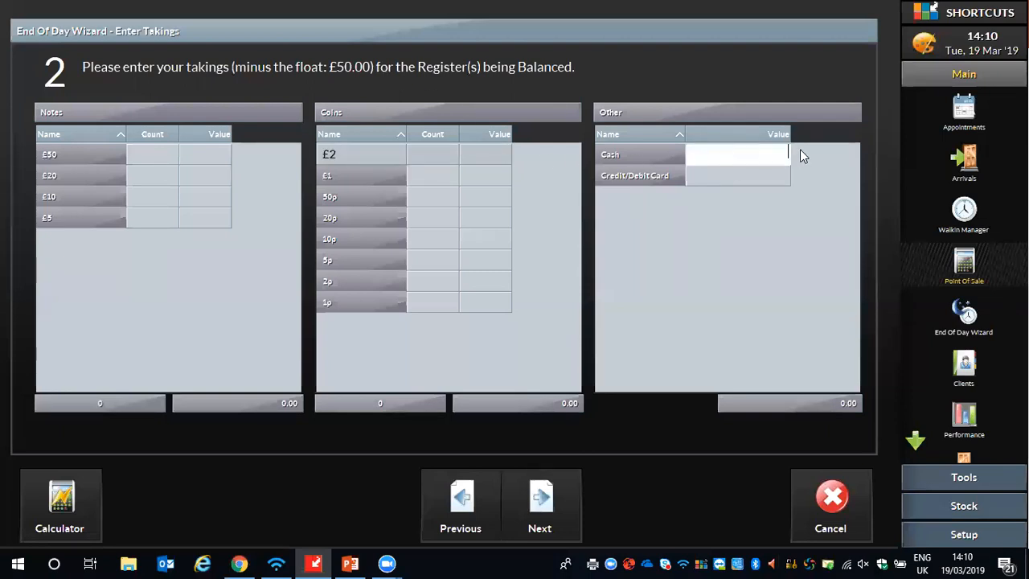
type("150.00")
key("BackSpace")
key("BackSpace")
key("BackSpace")
key("BackSpace")
key("BackSpace")
key("BackSpace")
- Enter the note takings as a count of 2 for £20 and 1 for £10
left_click(156, 181)
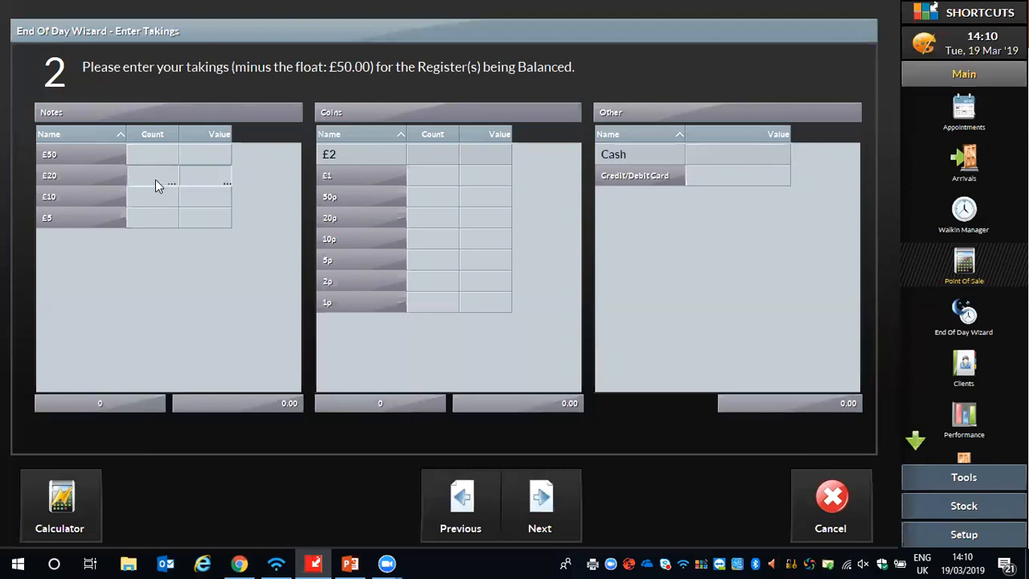
type("2")
key("Tab")
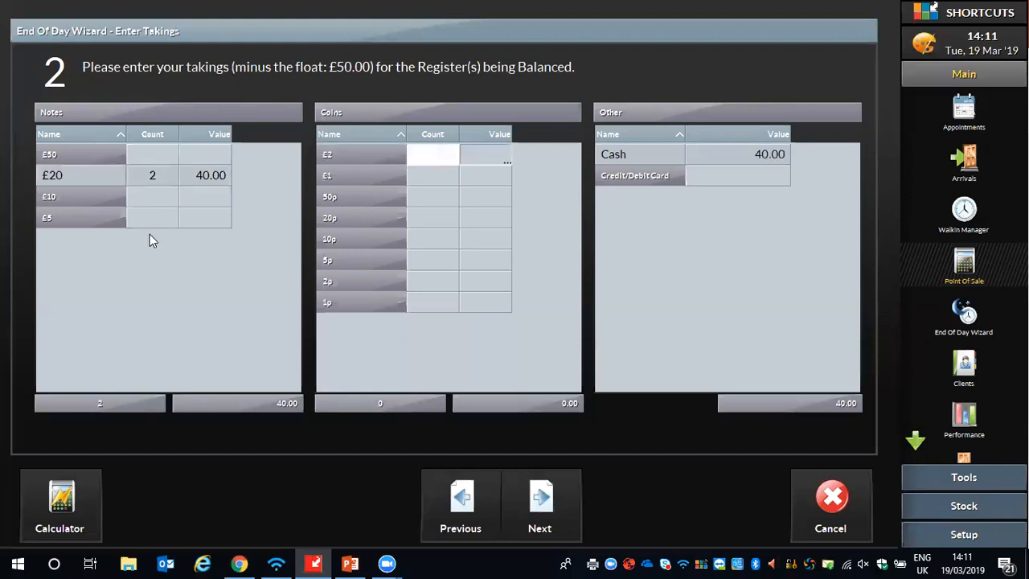
left_click(153, 201)
type("1")
key("Tab")
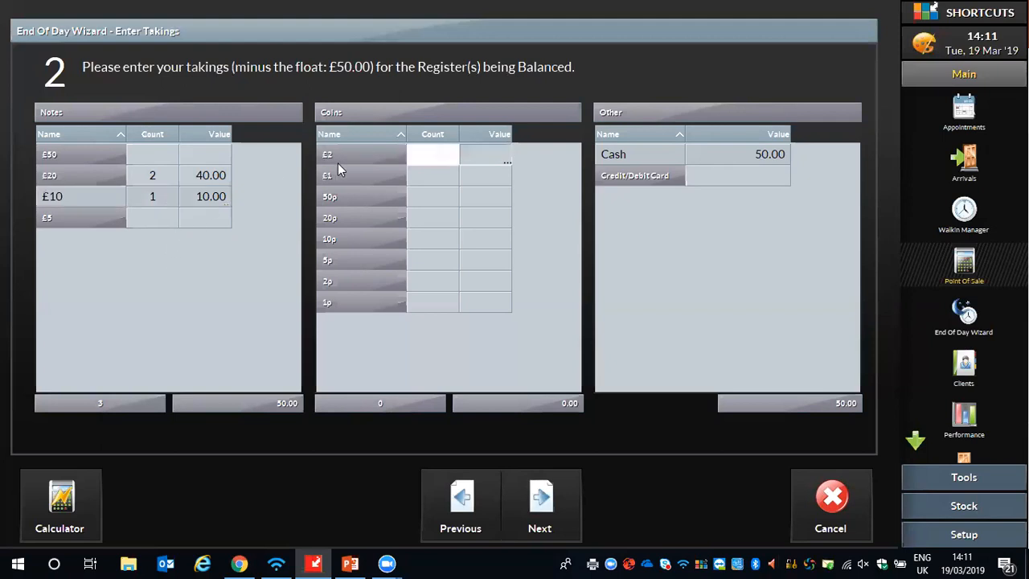
- Enter the coin takings as a count of 10 for £1 and 6 for 50p
left_click(429, 173)
type("10")
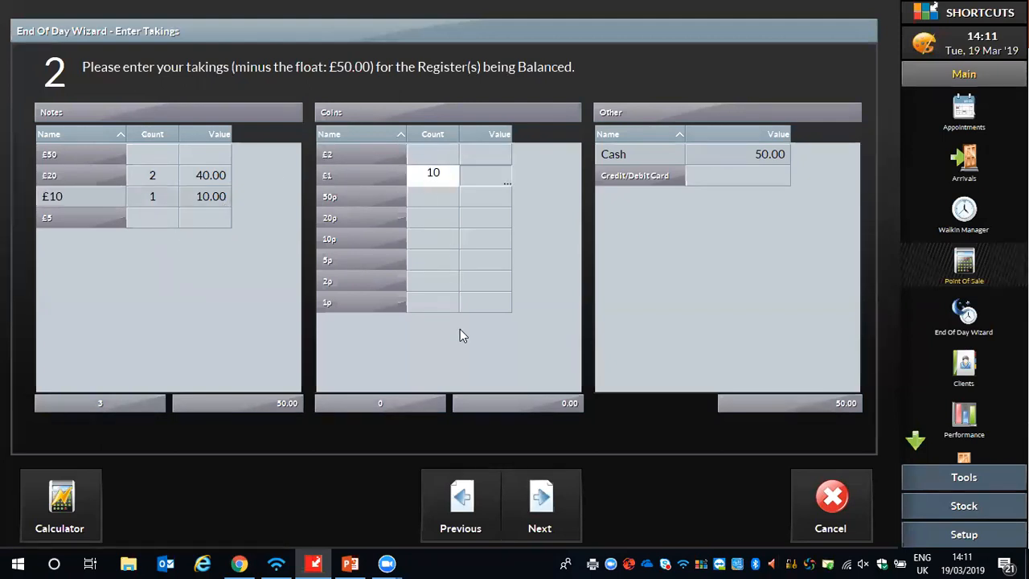
key("Return")
left_click(431, 196)
type("6")
key("Return")
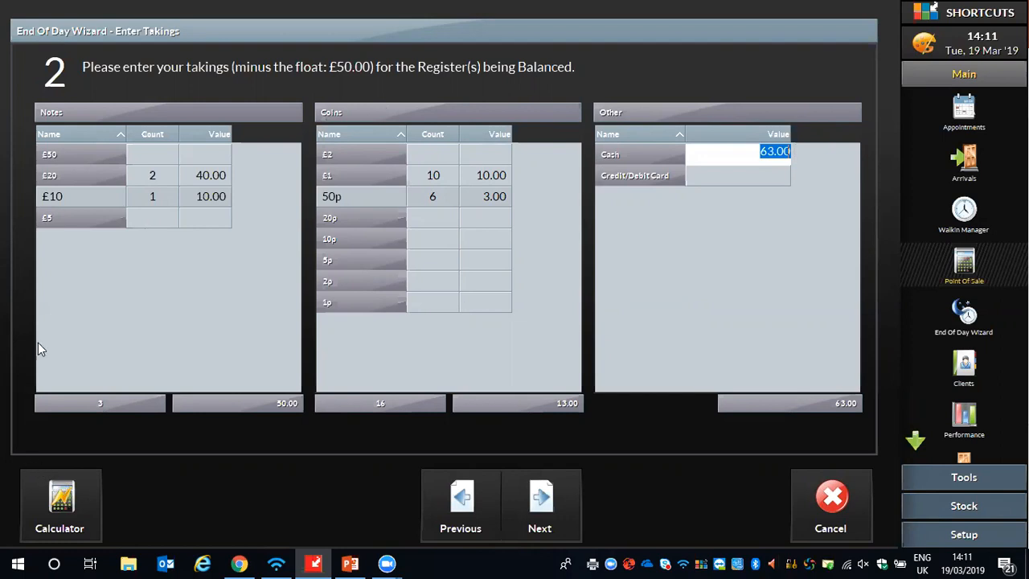
- Set the Credit/Debit Card takings to 150.00 and confirm continuing to the balance results
left_click(764, 180)
left_click(764, 182)
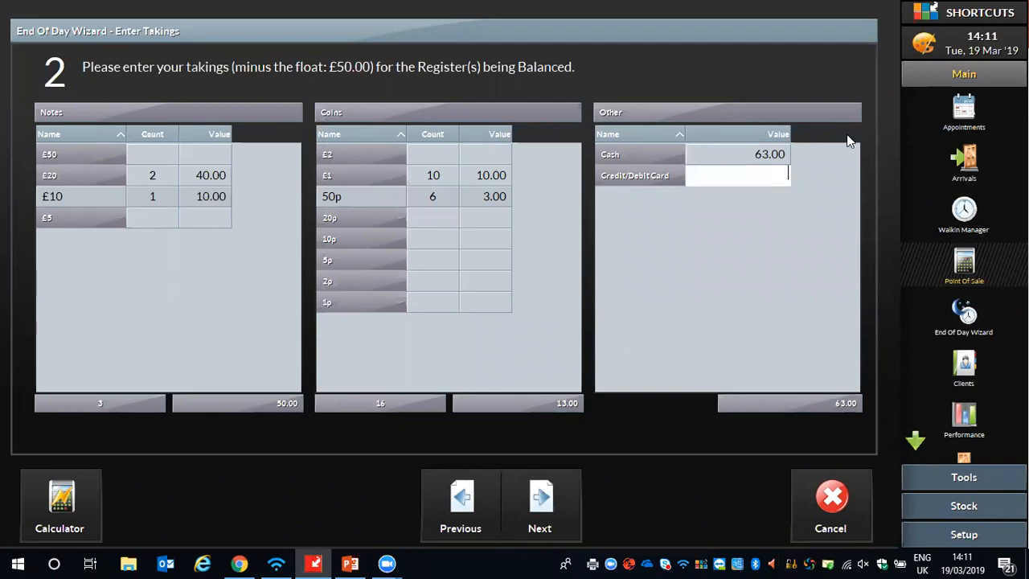
type("150.00")
left_click(547, 498)
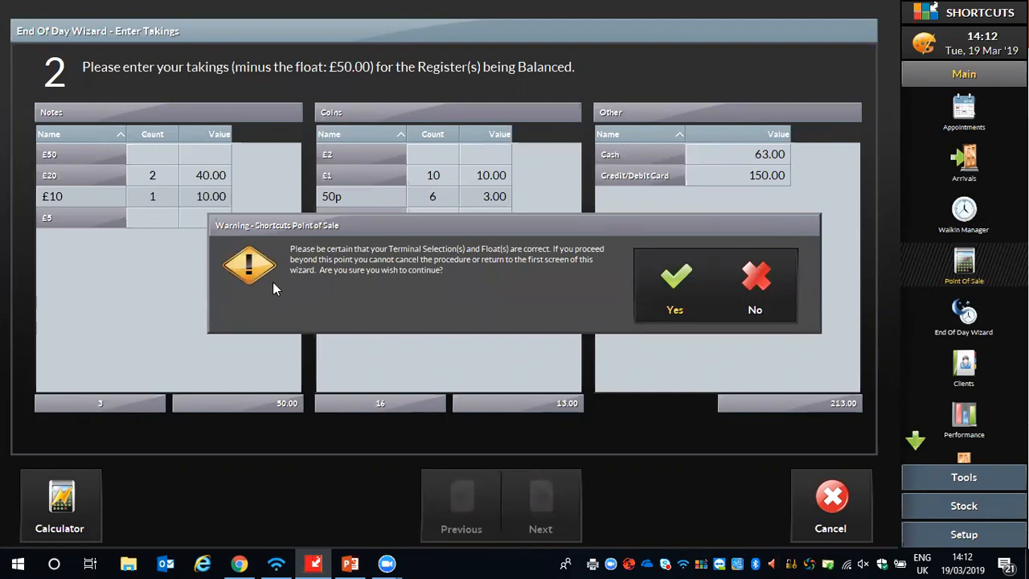
left_click(655, 278)
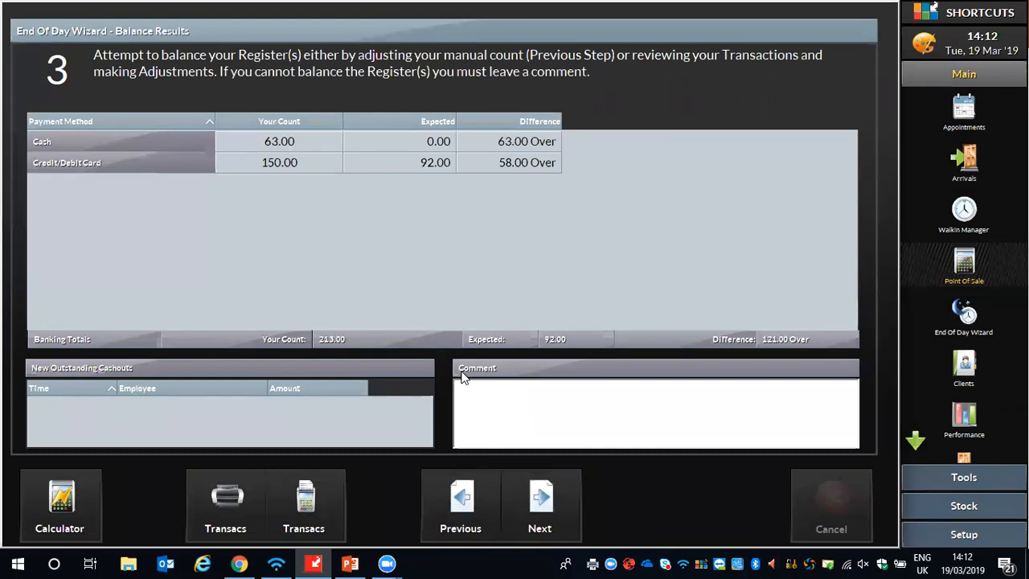
- Enter the balance comment "Unknown", accept the end-of-day summary and confirm finishing the wizard
left_click(483, 394)
type("Unknown")
left_click(537, 512)
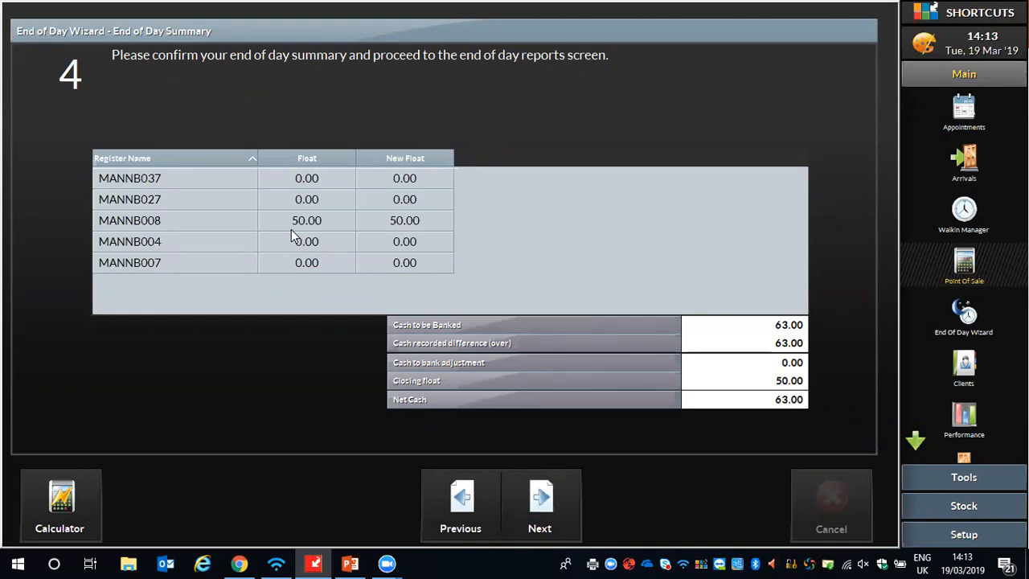
left_click(545, 525)
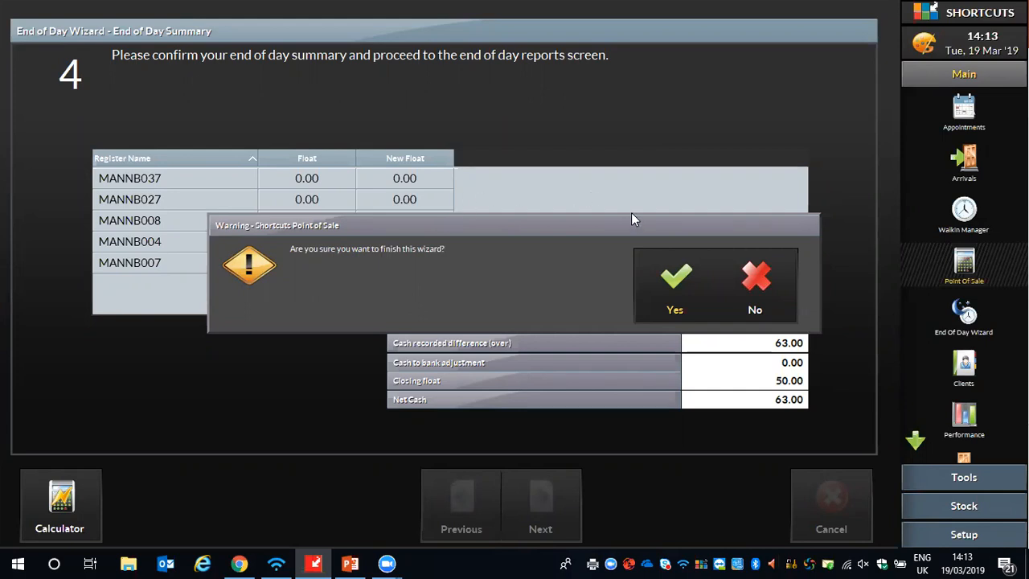
left_click(657, 272)
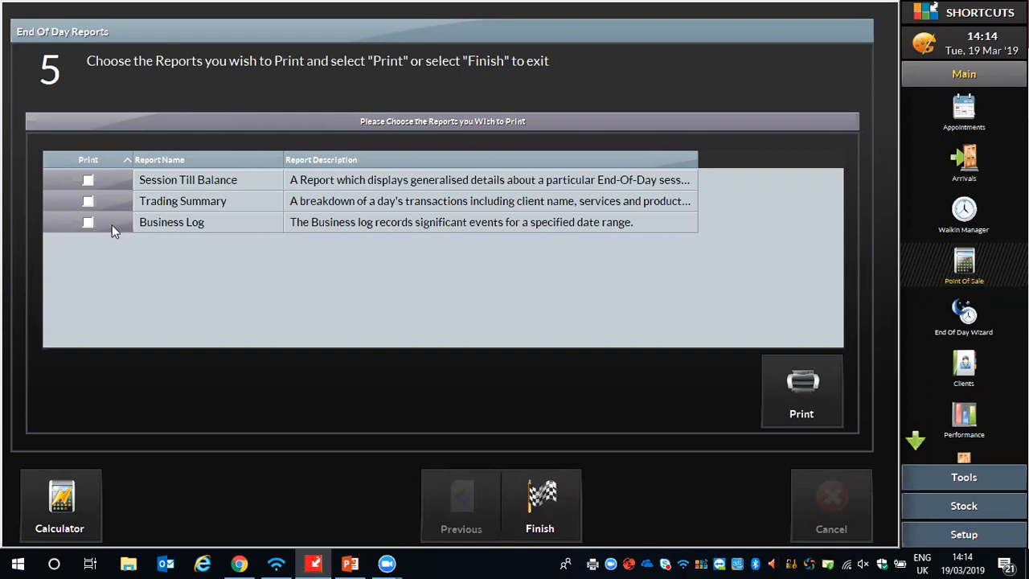
- Toggle the print selection of the Session Till Balance and Trading Summary reports, and finish the end of day without printing
left_click(88, 179)
left_click(87, 201)
left_click(87, 179)
left_click(539, 498)
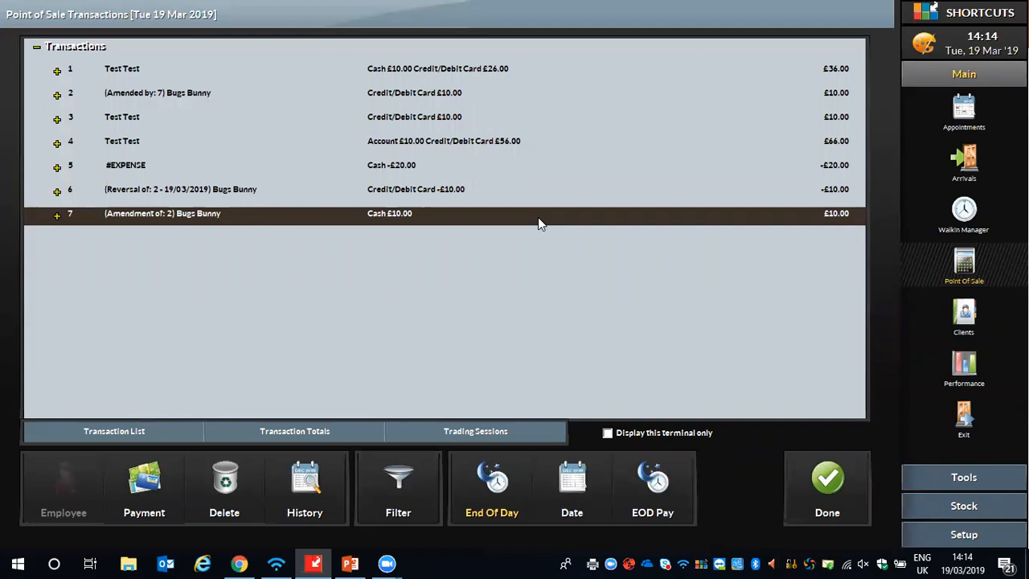
- View the list of report categories, and close both the reports and the day's transactions
left_click(954, 478)
left_click(957, 139)
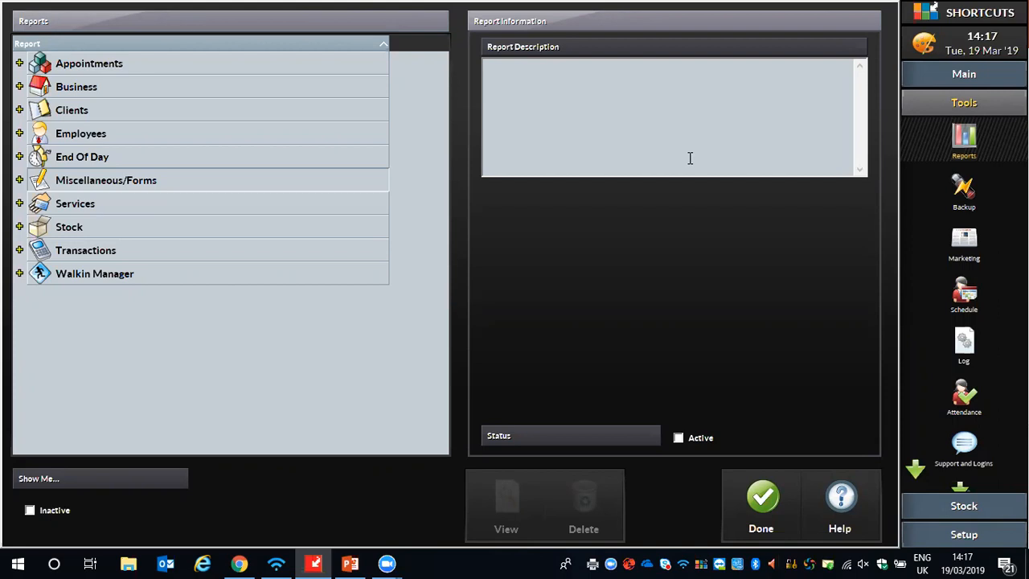
left_click(779, 492)
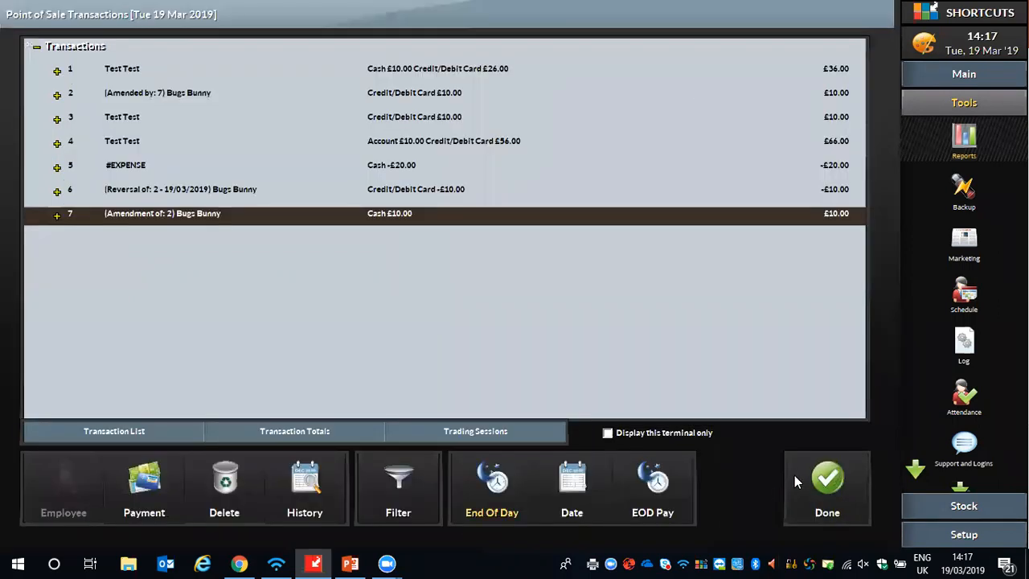
left_click(795, 475)
- Start a 15:45 appointment for client Bugs Bunny in the first employee's column of the appointment book, tagged New Client
left_click(951, 80)
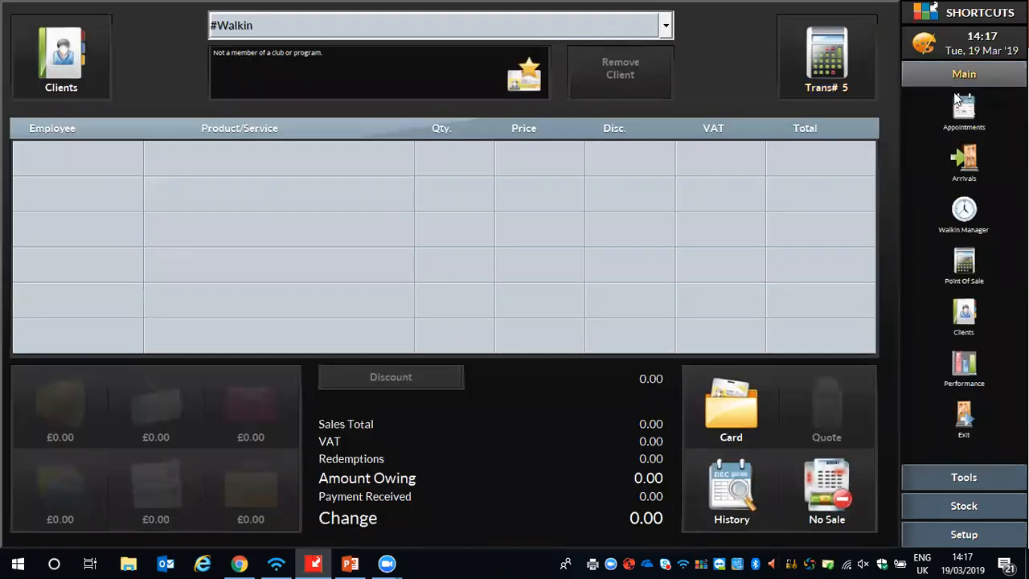
left_click(941, 109)
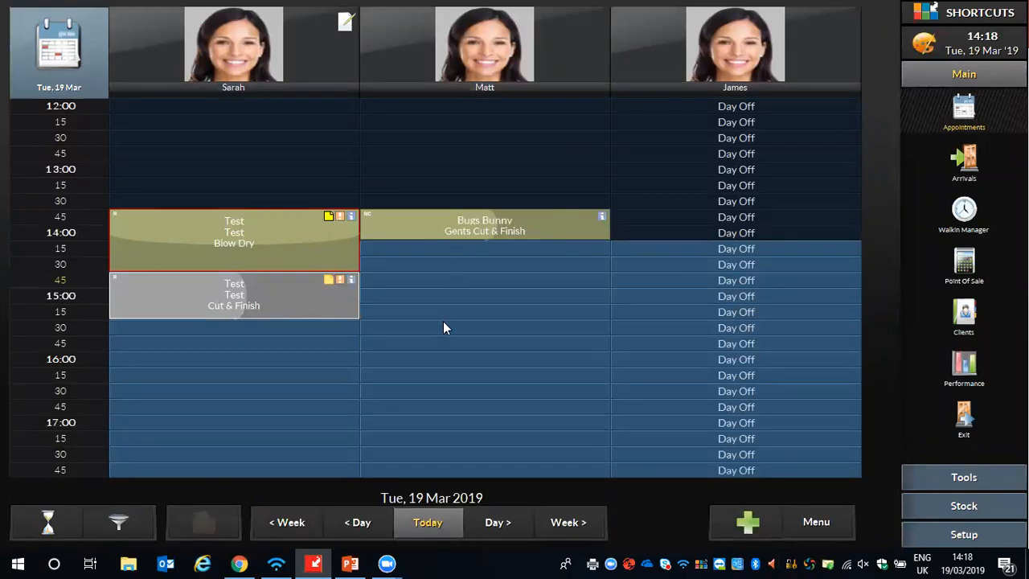
double_click(190, 340)
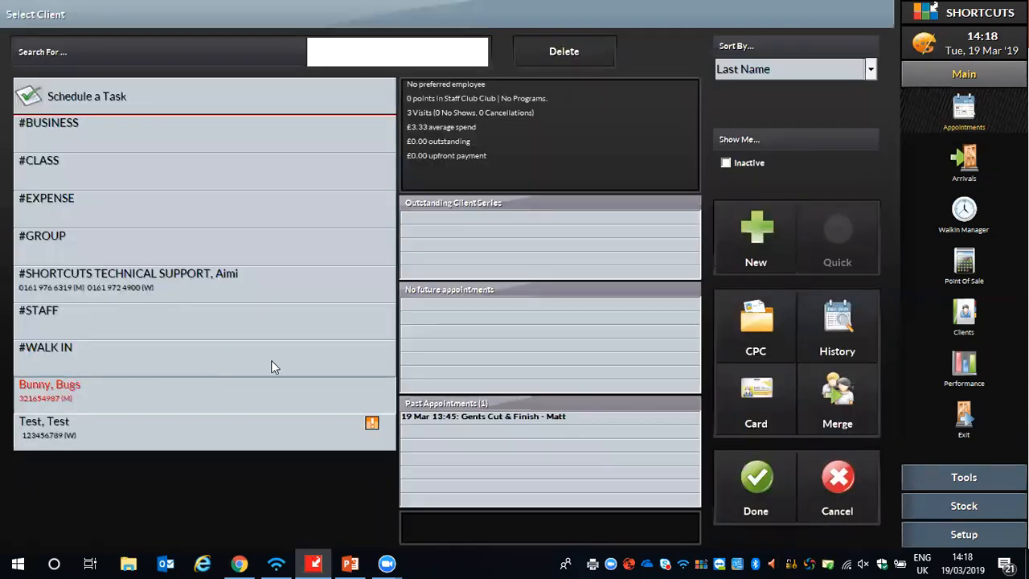
left_click(754, 481)
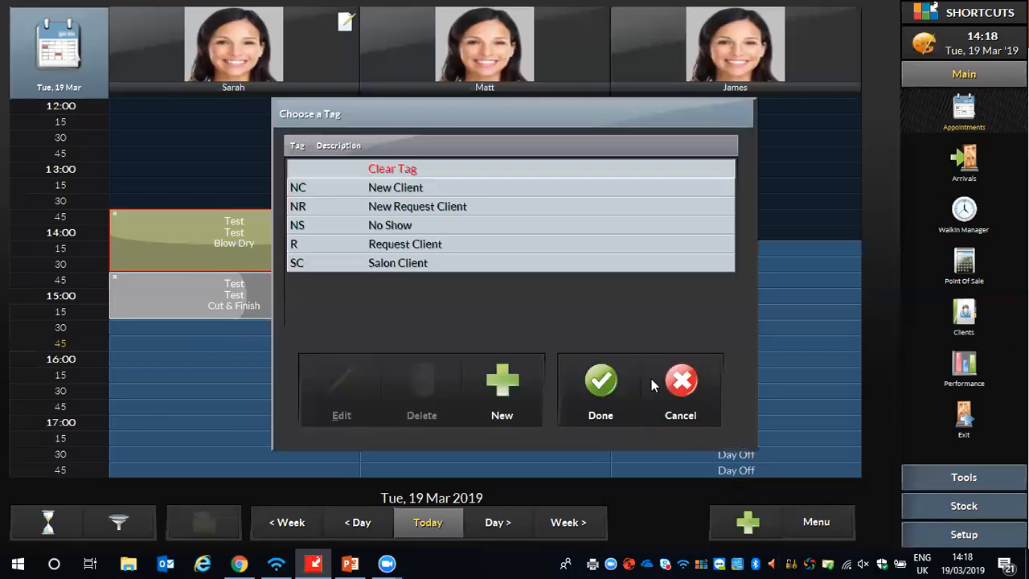
left_click(417, 190)
left_click(599, 381)
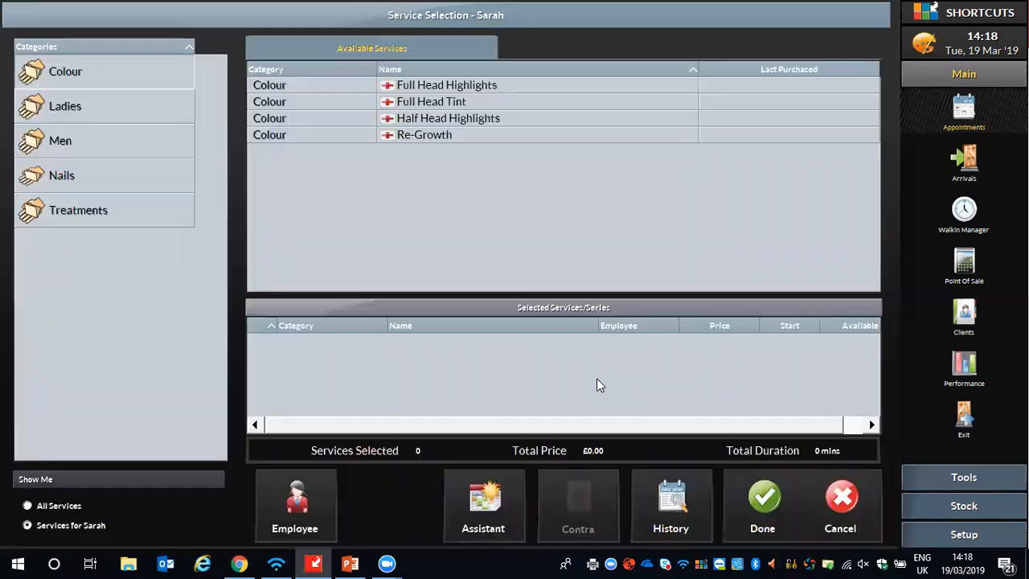
- Add the Gents Cut & Finish service from the Men category and save the appointment
left_click(110, 142)
left_click(404, 84)
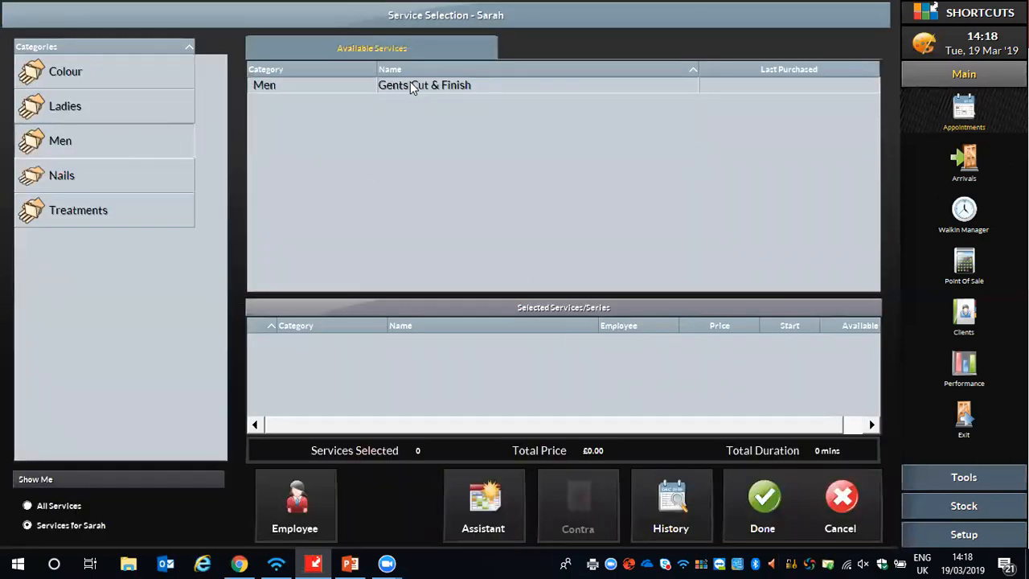
left_click(678, 299)
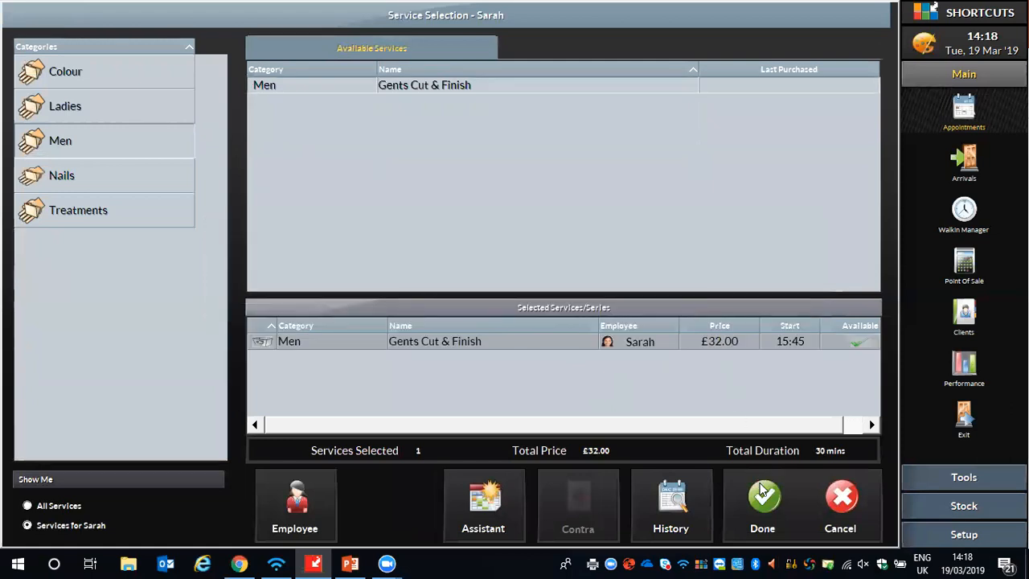
left_click(733, 481)
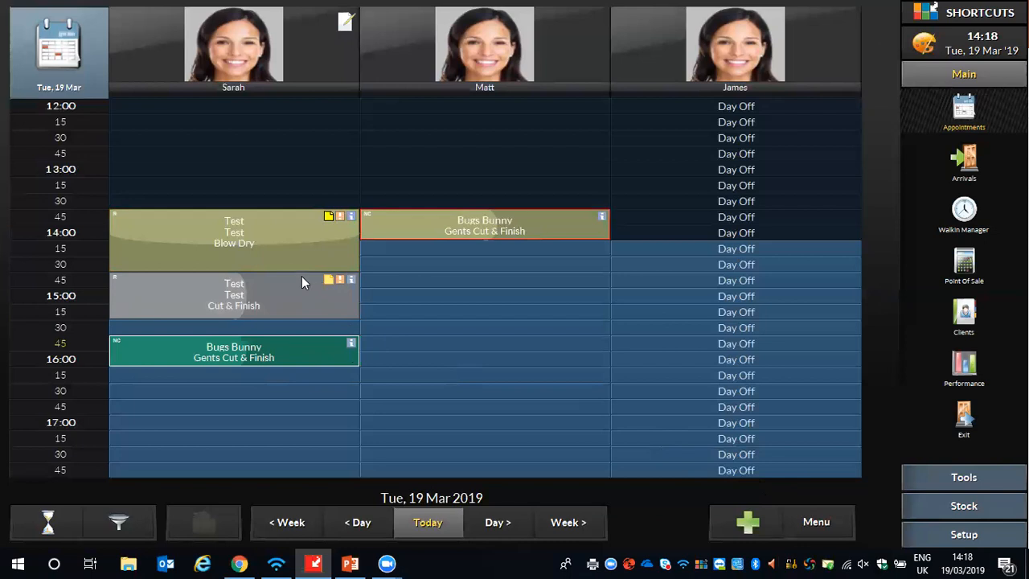
- Start a 15:45 appointment for client Test Test in the second employee's column, tagged Request Client
left_click(389, 346)
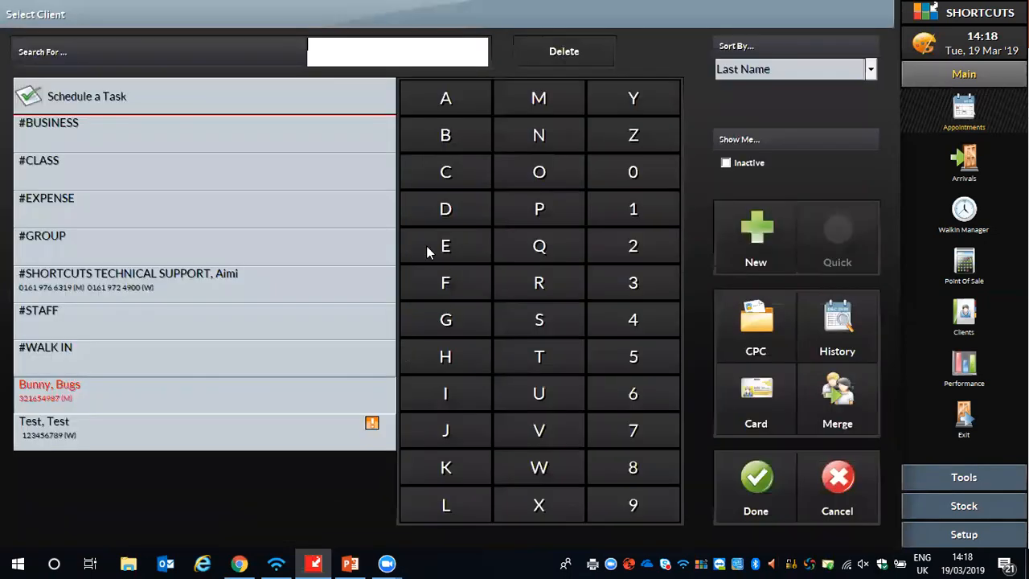
left_click(74, 431)
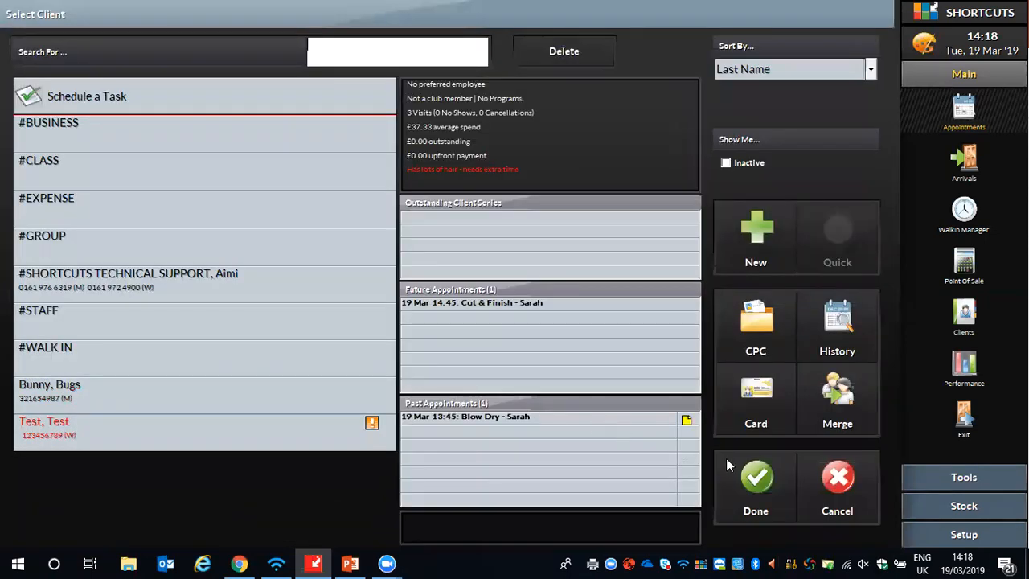
left_click(756, 479)
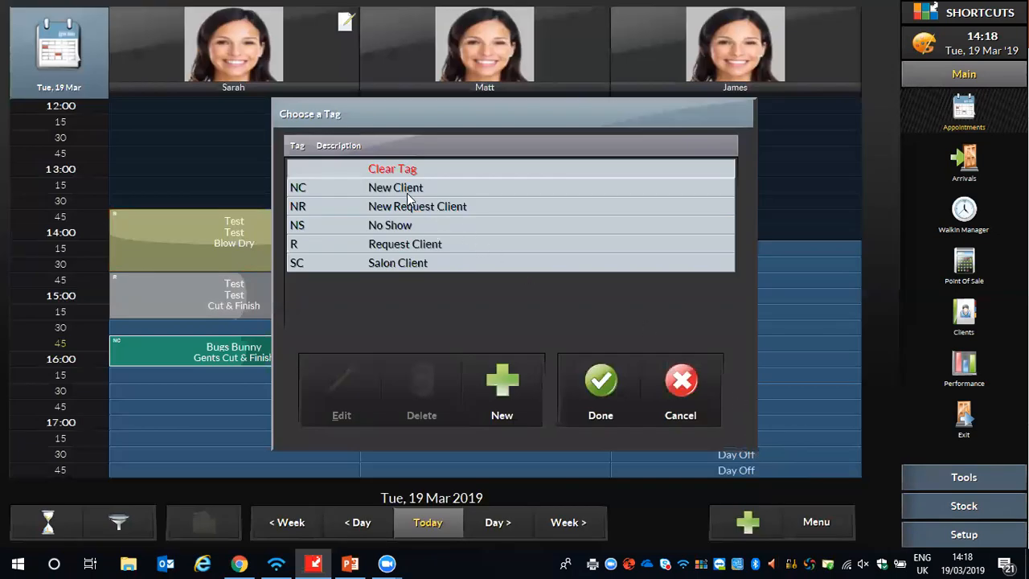
left_click(401, 243)
left_click(595, 390)
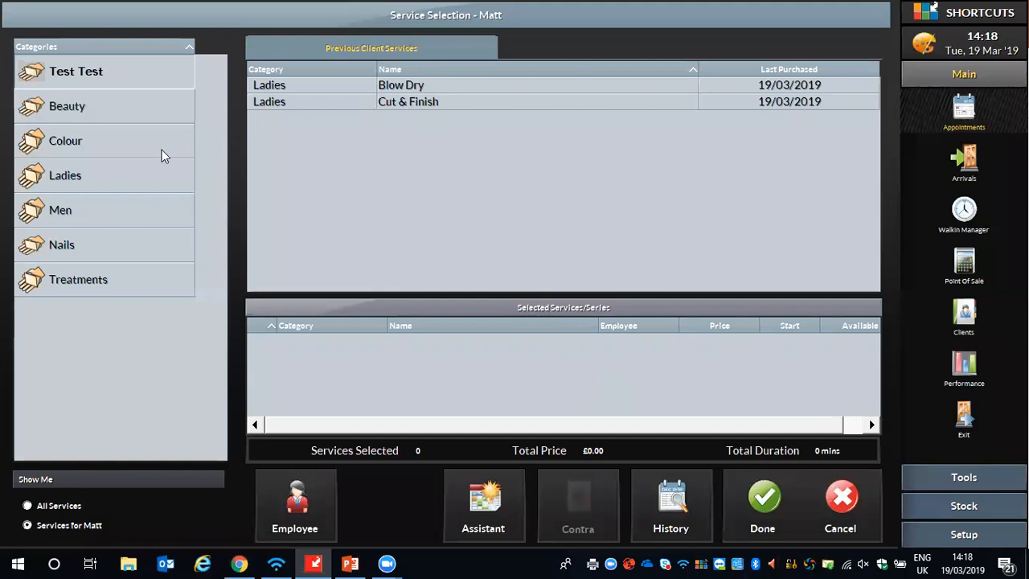
- Add the Gents Cut & Finish service from the Men category to Test Test's 15:45 appointment and save the booking
left_click(91, 209)
left_click(446, 90)
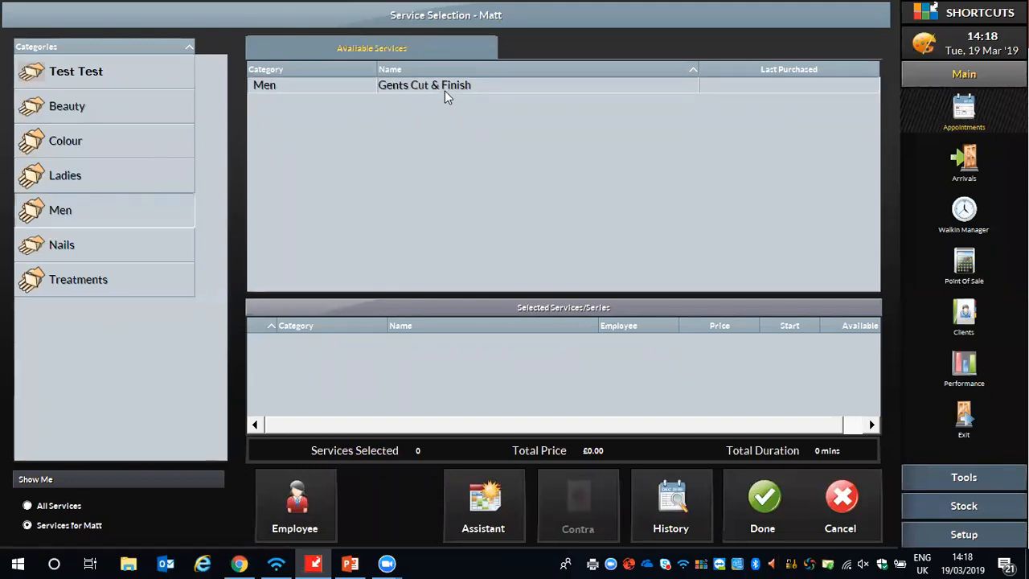
left_click(760, 490)
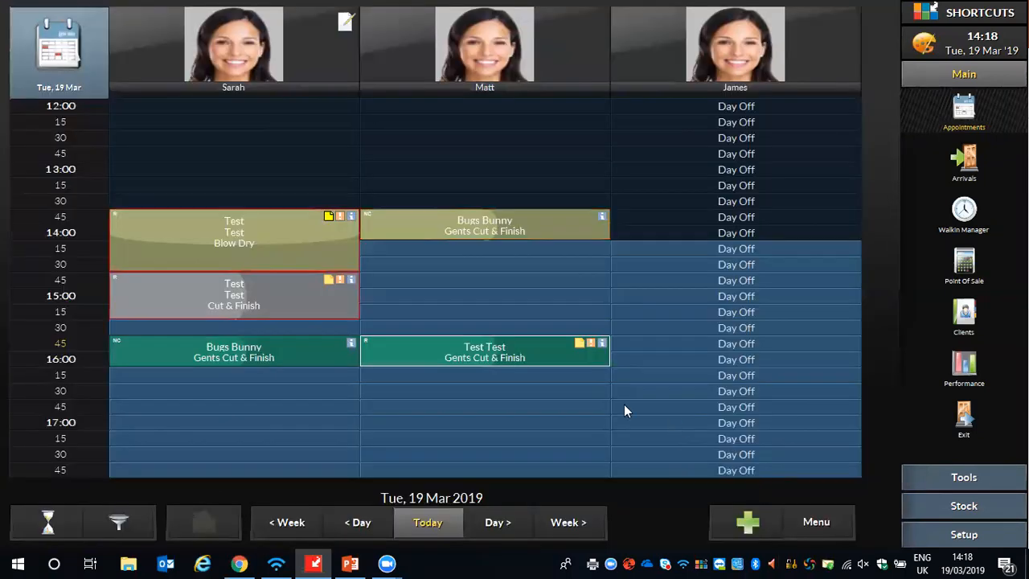
- Mark the 15:45 appointments of both Bugs Bunny and Test Test as arrived
right_click(190, 352)
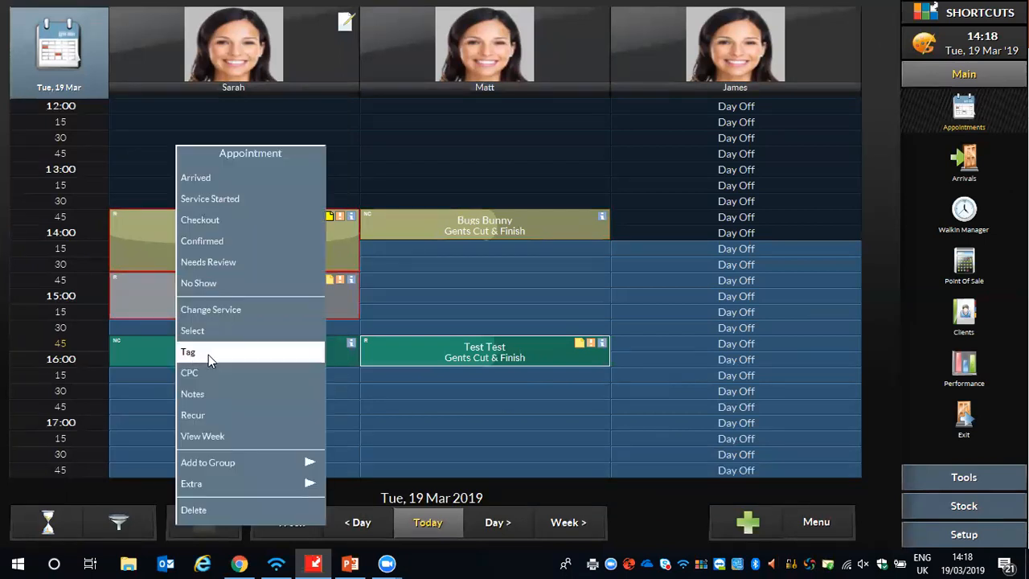
left_click(205, 184)
right_click(419, 351)
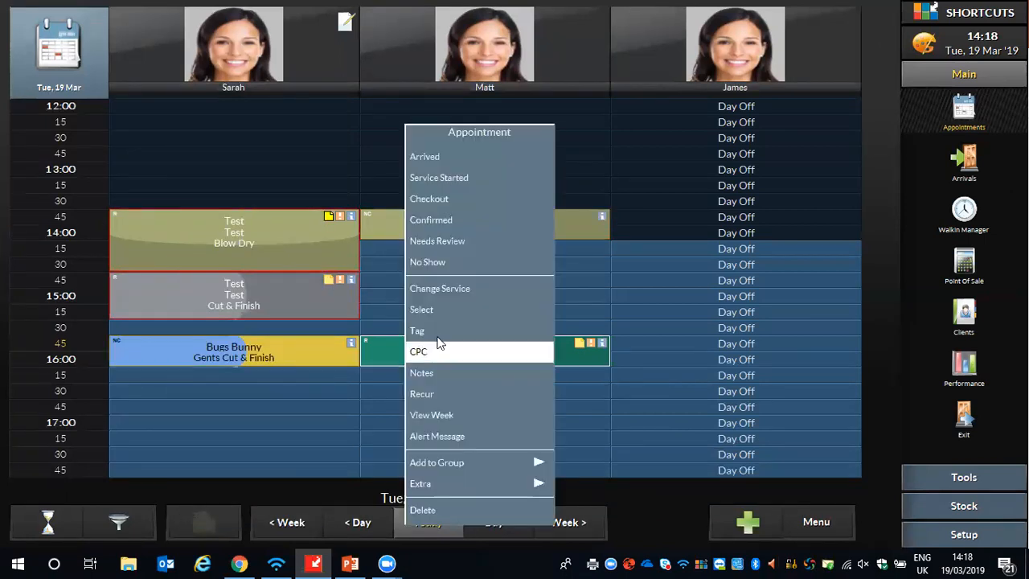
left_click(435, 159)
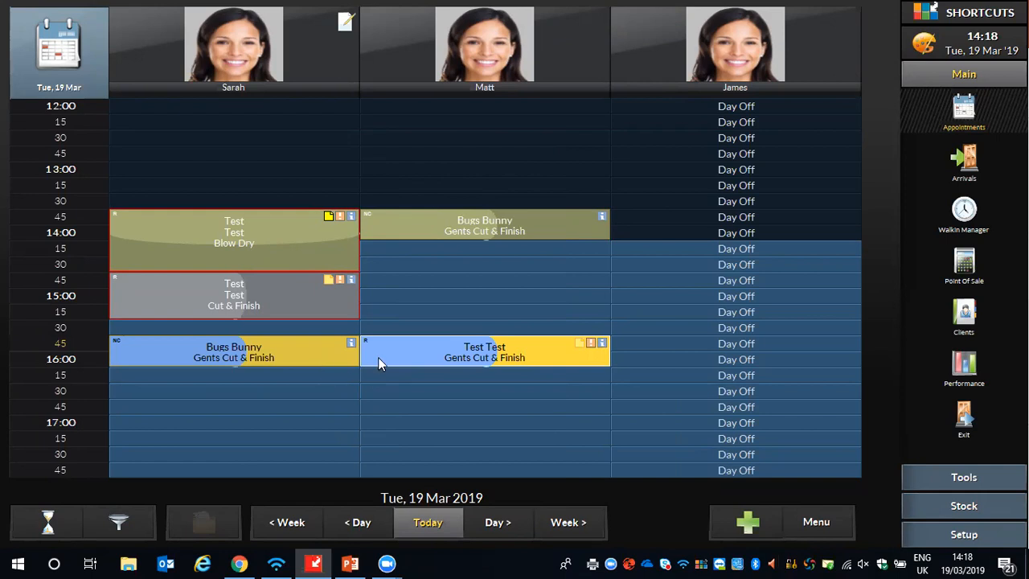
- Check out Bugs Bunny's 15:45 appointment and turn the sale into a group sale covering Bugs Bunny and Test Test
right_click(170, 347)
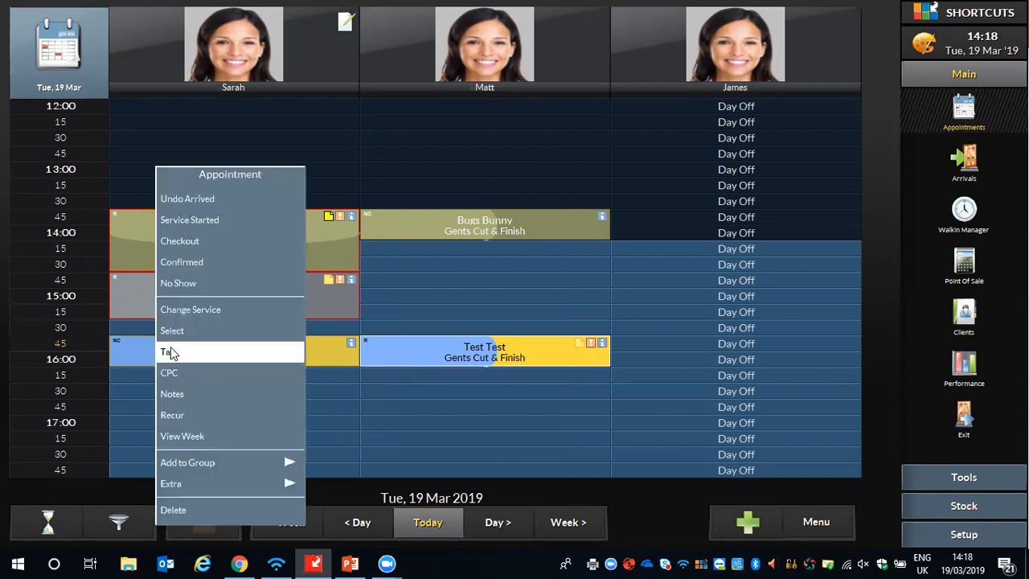
left_click(184, 243)
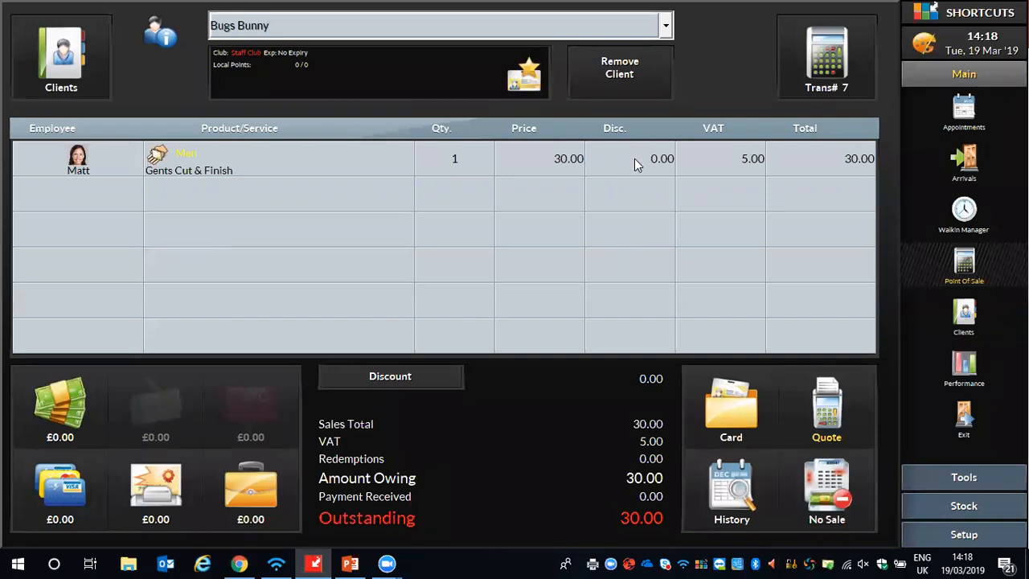
left_click(667, 28)
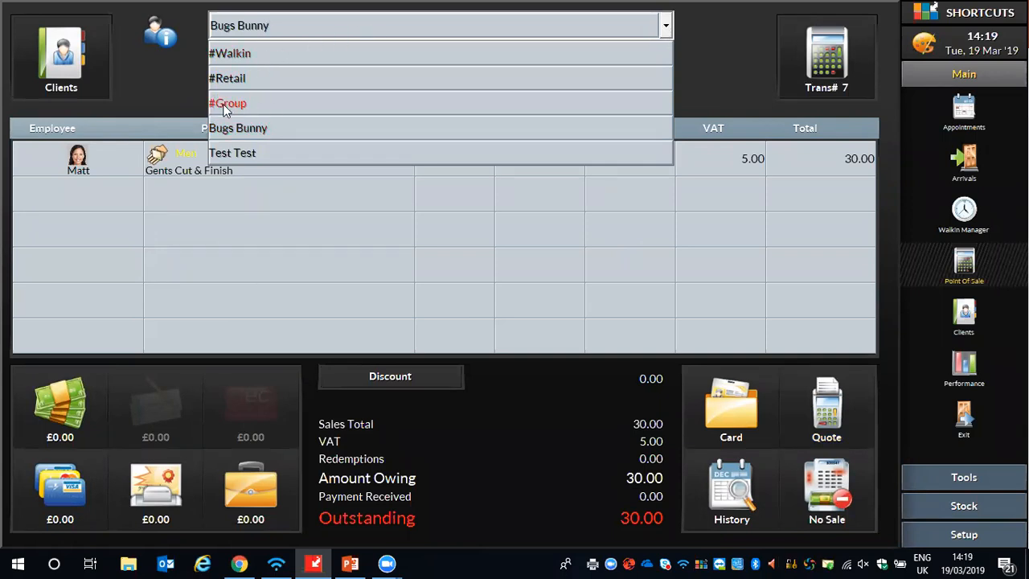
left_click(226, 104)
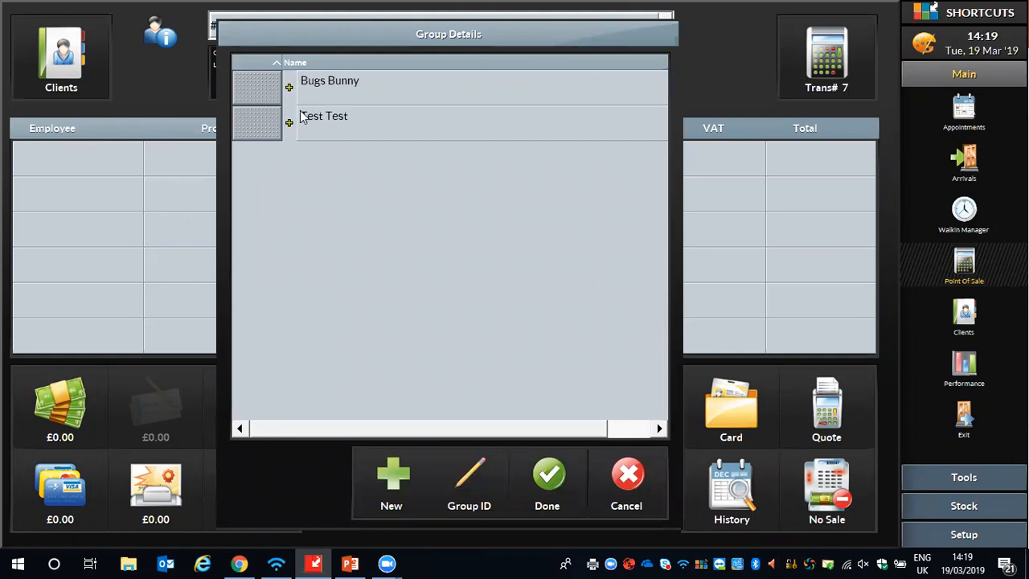
left_click(254, 81)
left_click(254, 124)
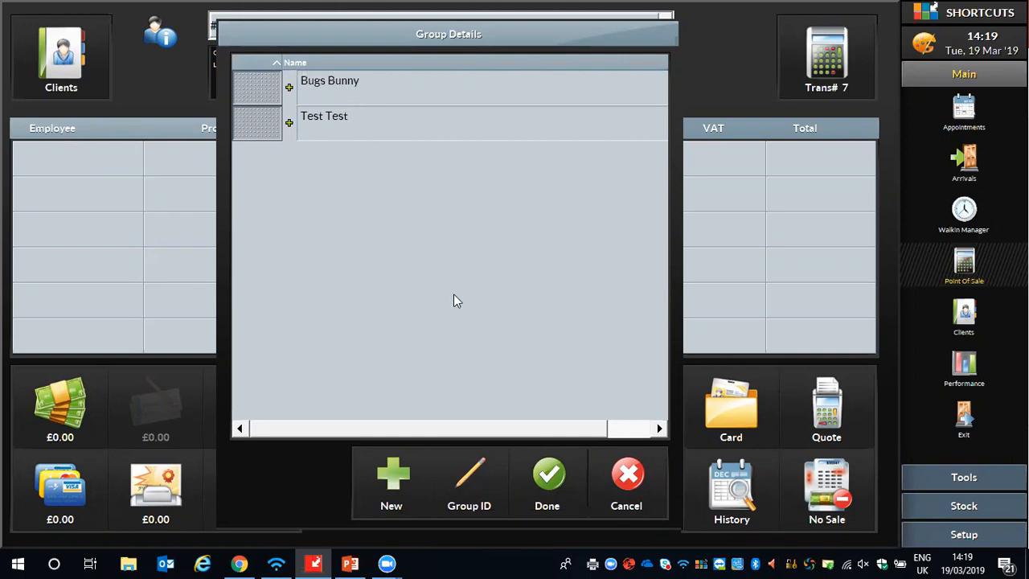
left_click(549, 467)
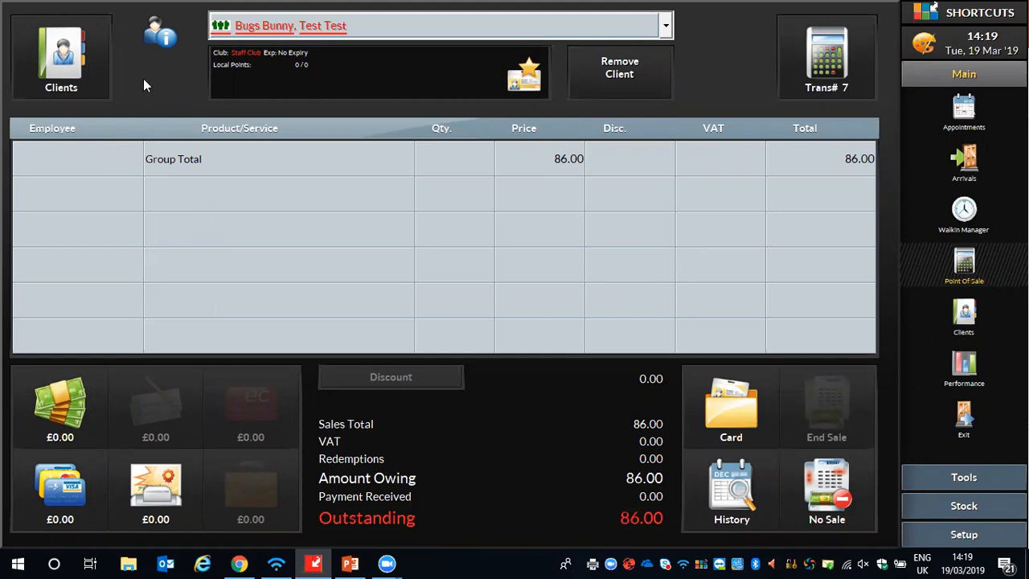
- Take the full group total of 86.00 by credit/debit card and continue without rebooking the group
left_click(88, 460)
left_click(206, 275)
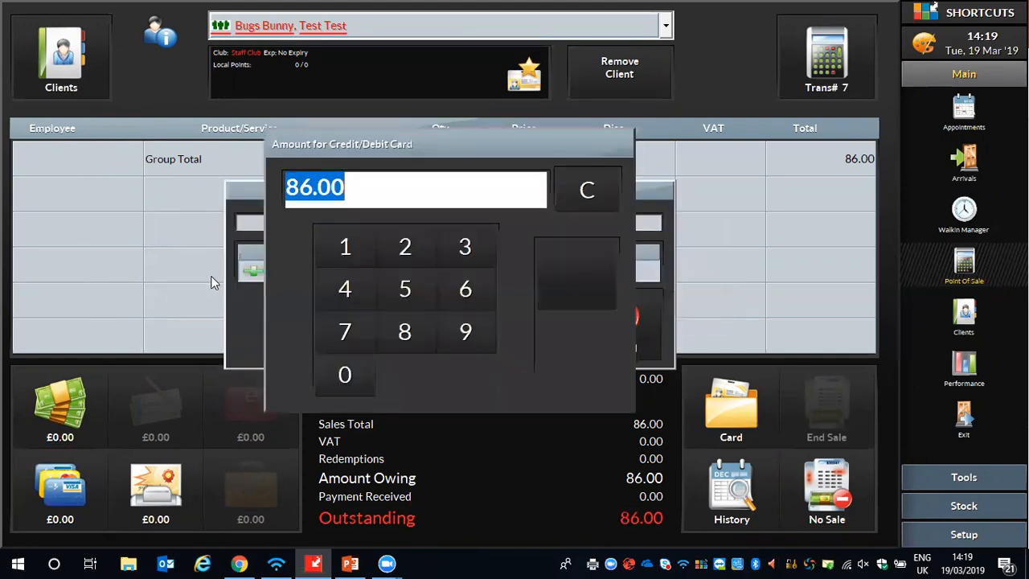
left_click(555, 253)
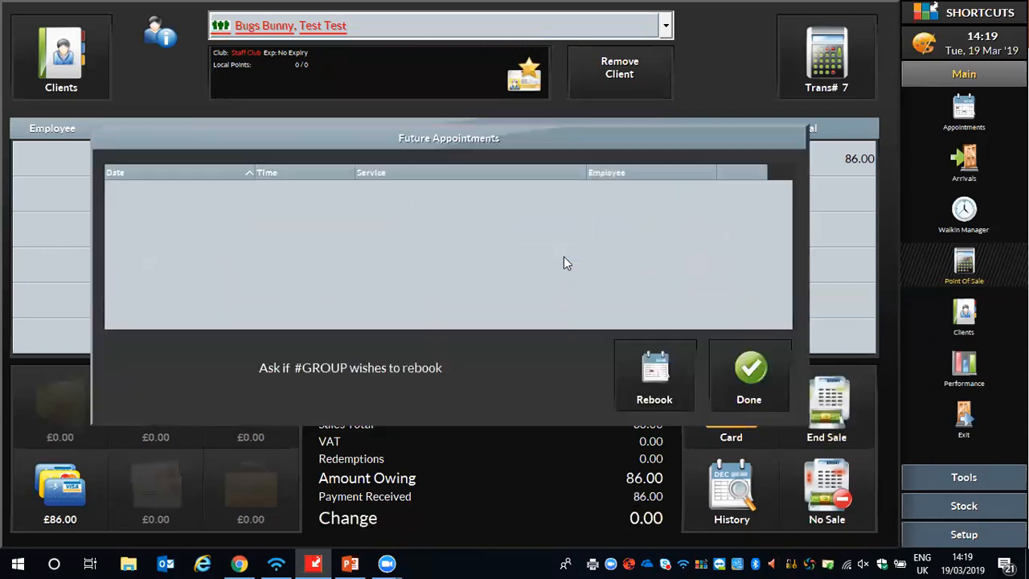
left_click(731, 342)
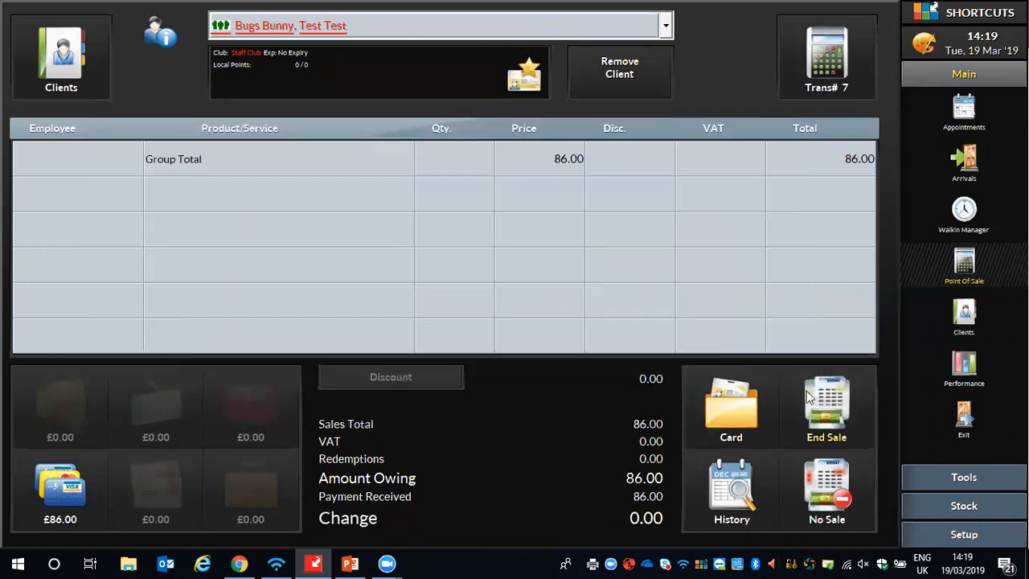